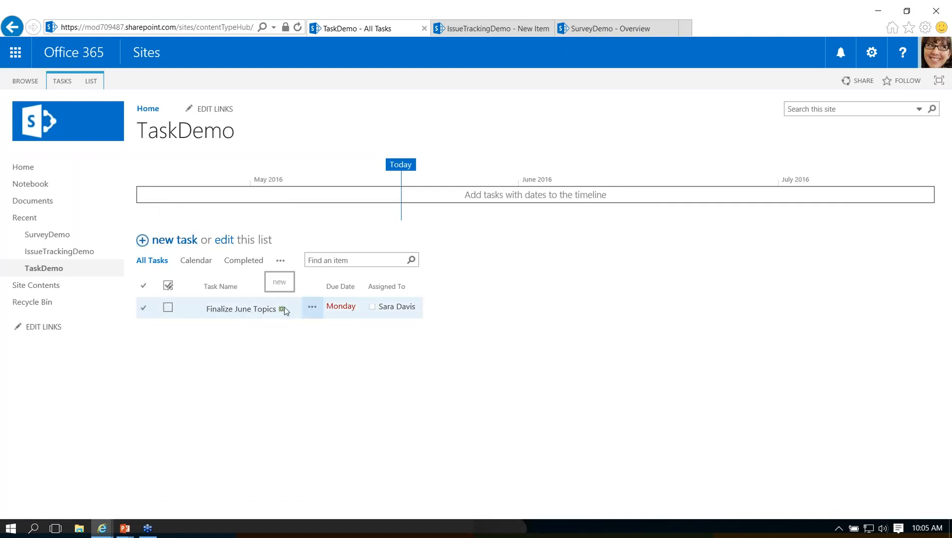
# Add the Finalize June Topics task to the timeline and create a subtask under it named "Write descriptions".
pyautogui.click(312, 310)
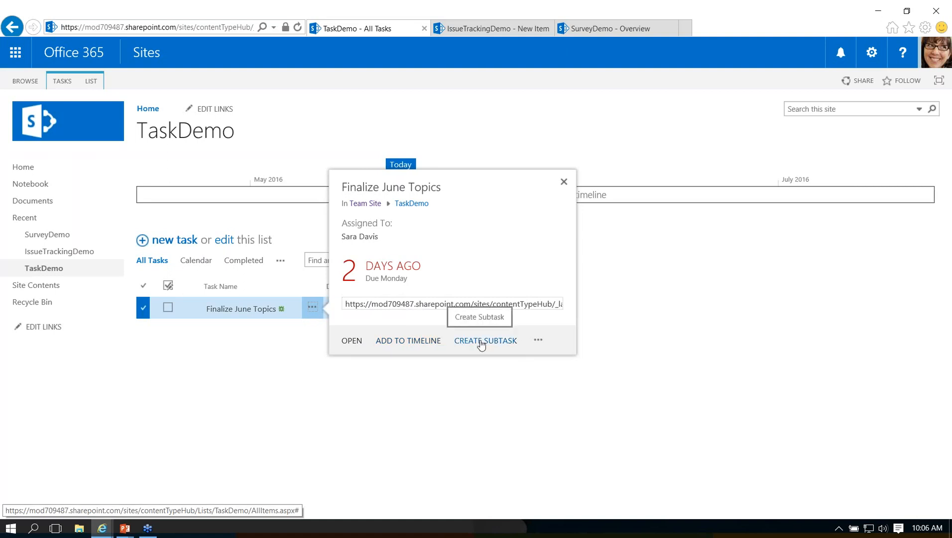
pyautogui.click(416, 340)
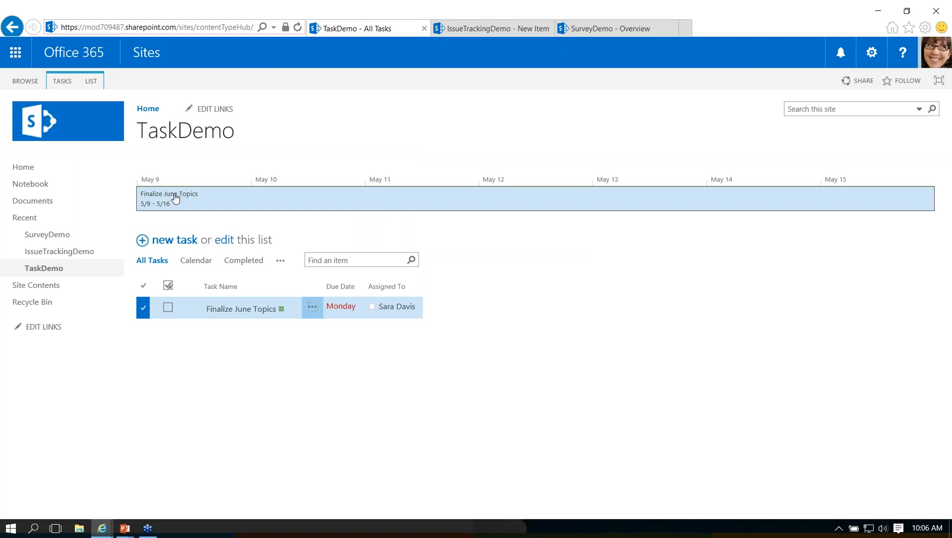
pyautogui.click(312, 309)
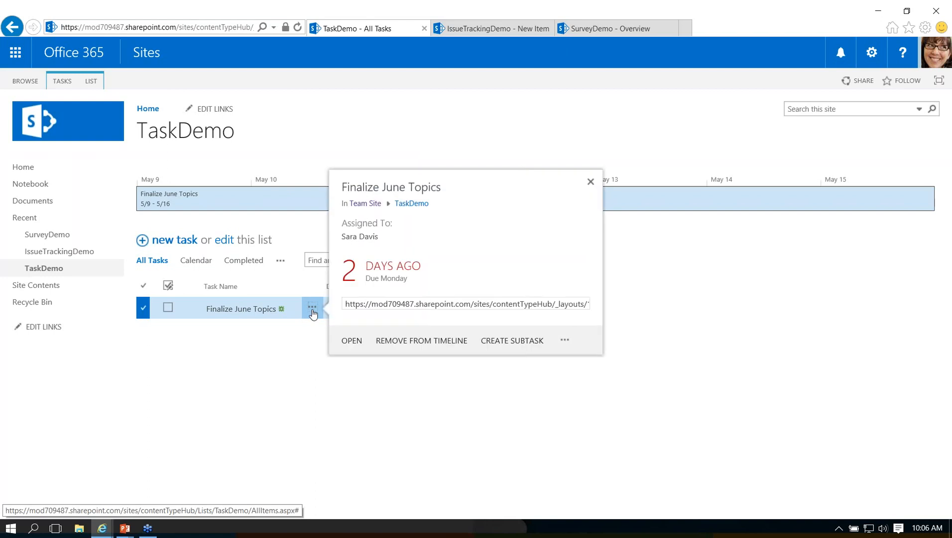
pyautogui.click(501, 343)
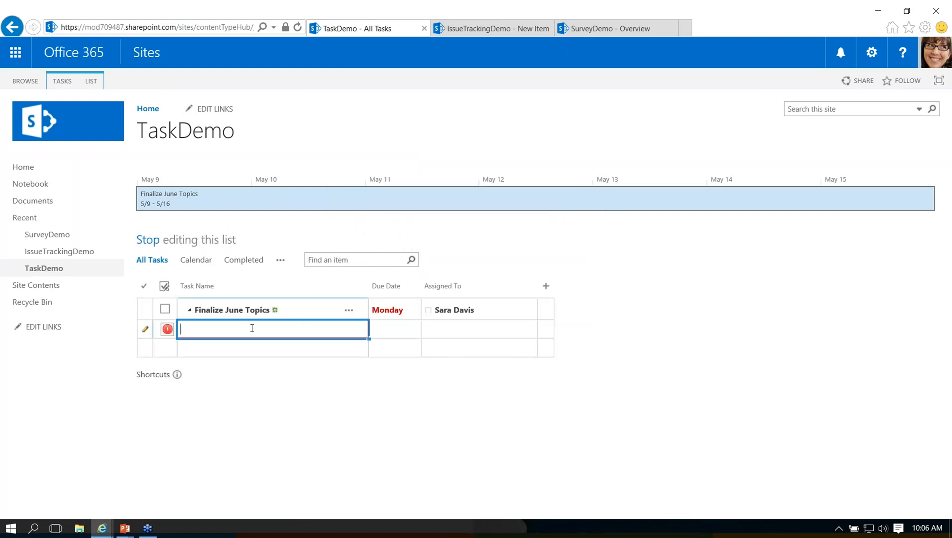
pyautogui.write('Write desci')
pyautogui.write('iptions')
pyautogui.press('Tab')
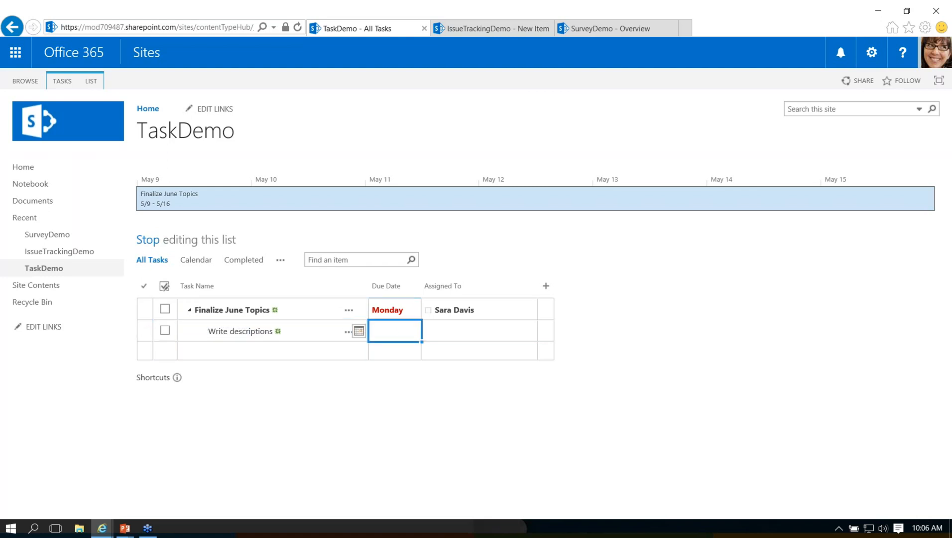
# Set the Write descriptions subtask's due date to 5/19/2016, assign it to the product manager, and stop editing the list.
pyautogui.click(358, 330)
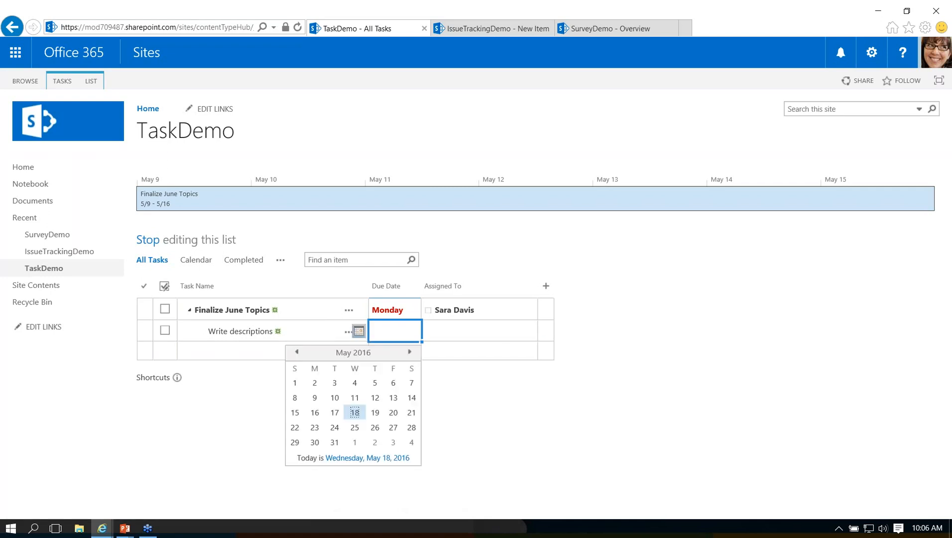
pyautogui.click(375, 413)
pyautogui.click(460, 332)
pyautogui.write('sar')
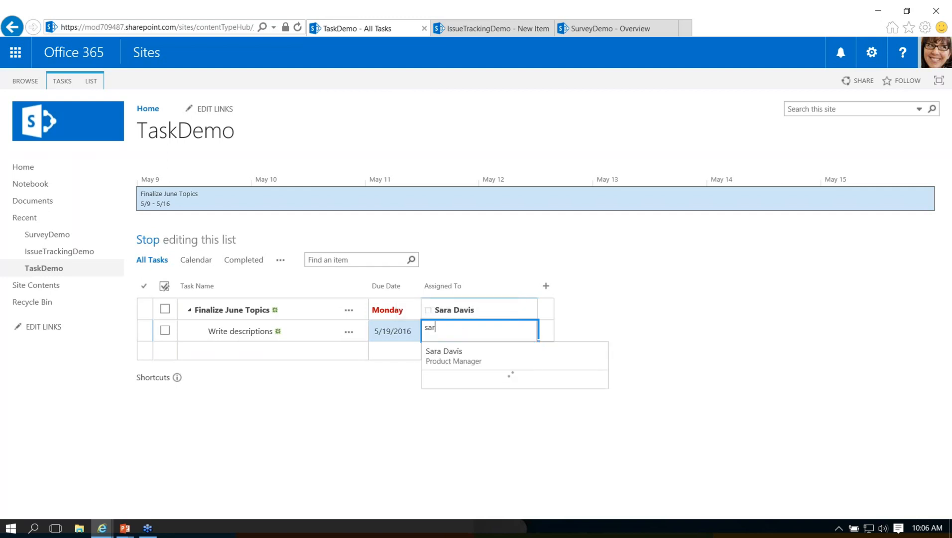
pyautogui.click(460, 355)
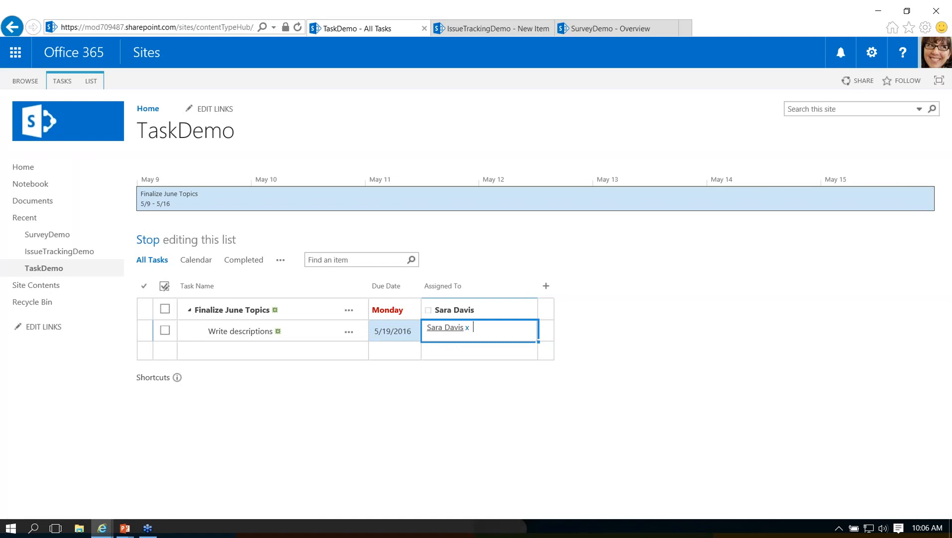
pyautogui.click(147, 240)
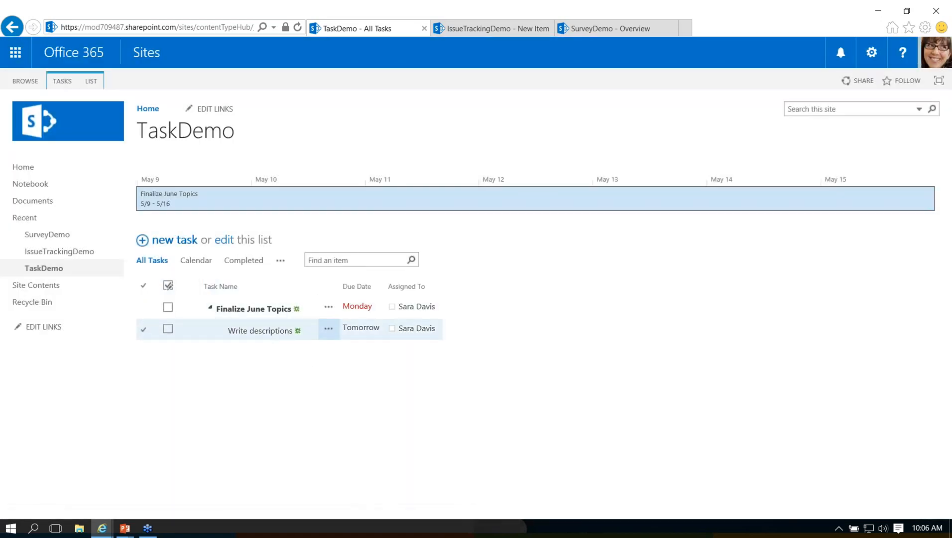
# Add the Write descriptions subtask to the timeline.
pyautogui.click(329, 331)
pyautogui.click(420, 367)
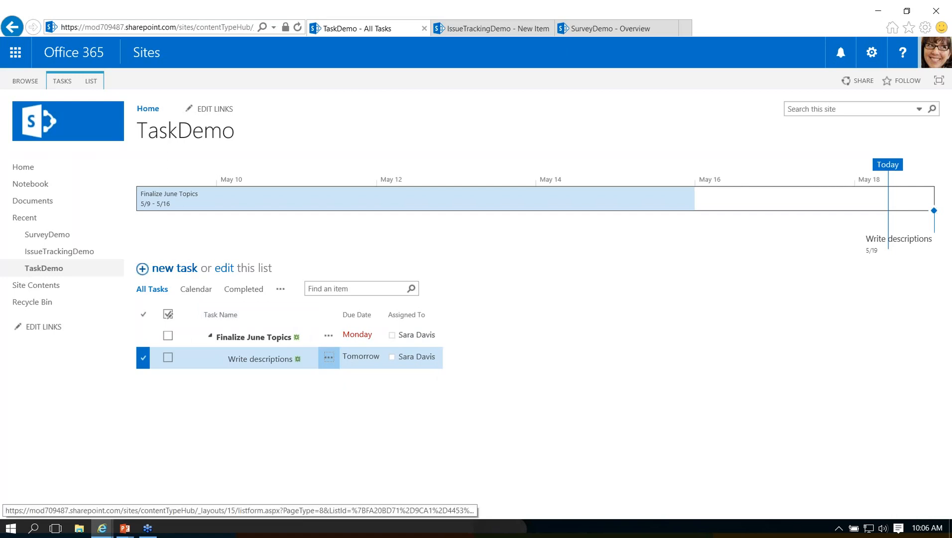
# Start a new task in the list with all its fields shown and name it "Schedule blog posts".
pyautogui.click(178, 273)
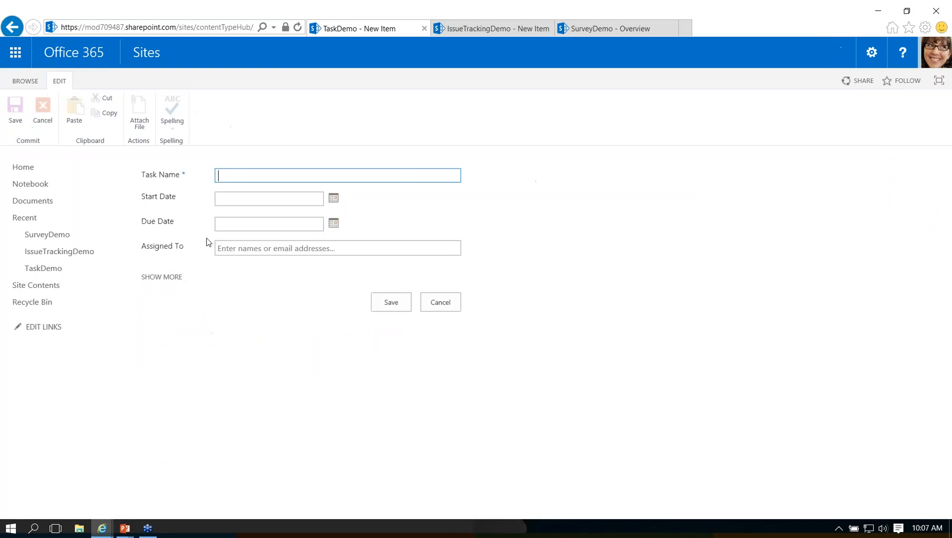
pyautogui.click(165, 277)
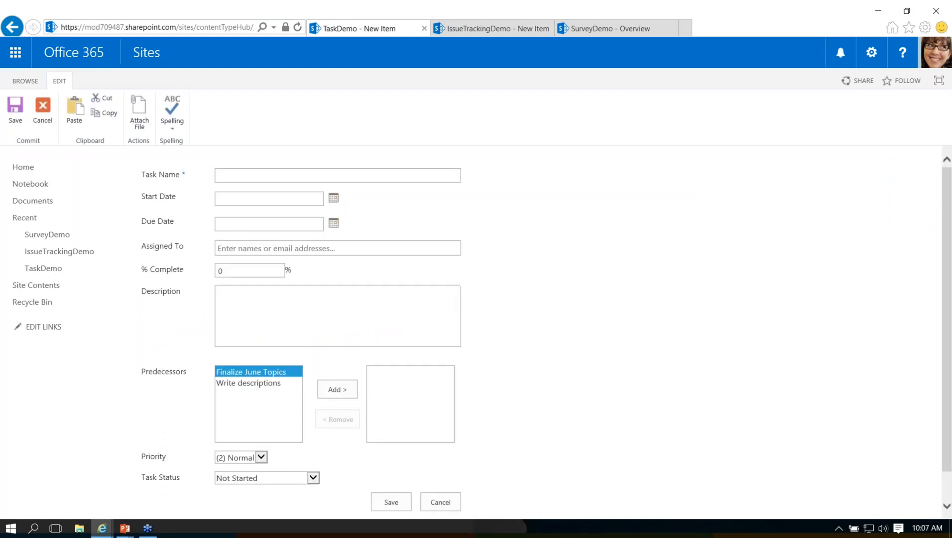
pyautogui.click(321, 174)
pyautogui.write('Schedule blog posts')
pyautogui.press('Tab')
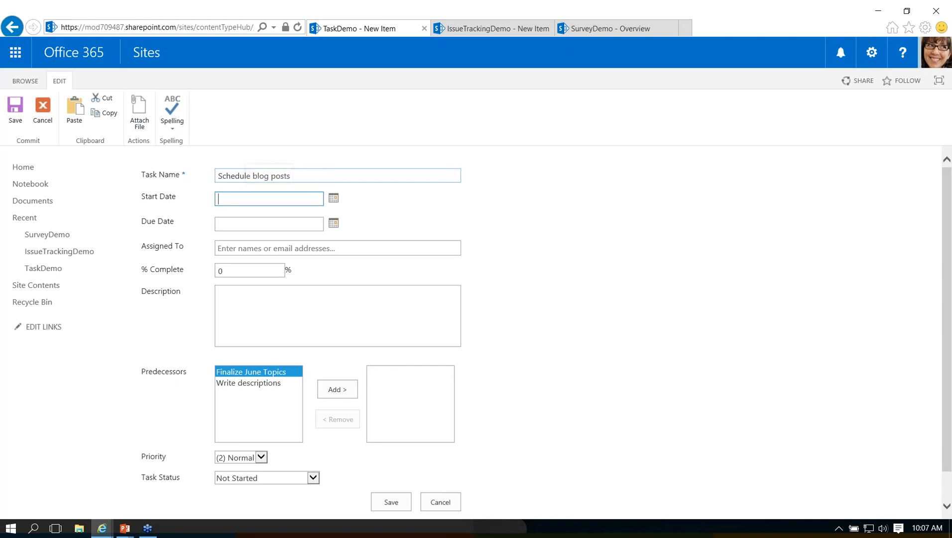
# Set the new task's start date to 5/23/2016 and its due date to 5/25/2016.
pyautogui.click(333, 197)
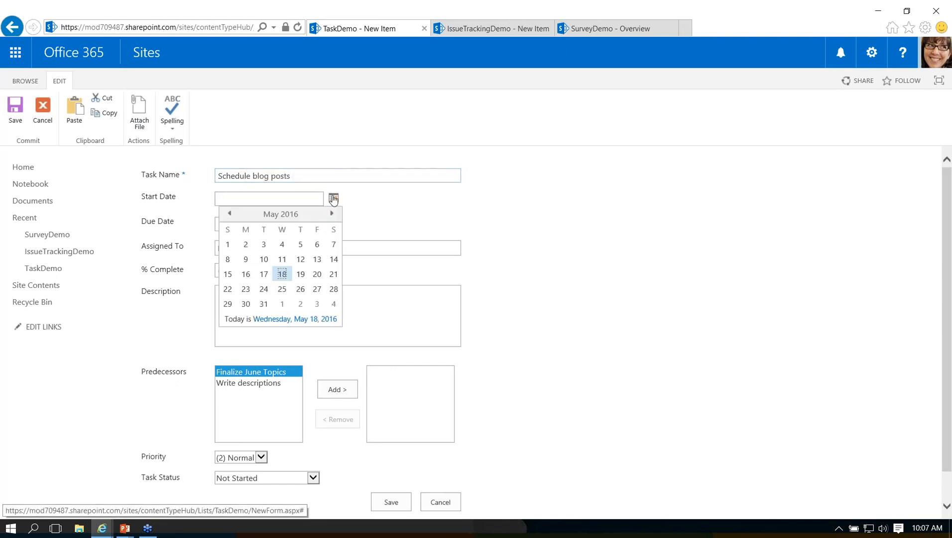
pyautogui.click(245, 289)
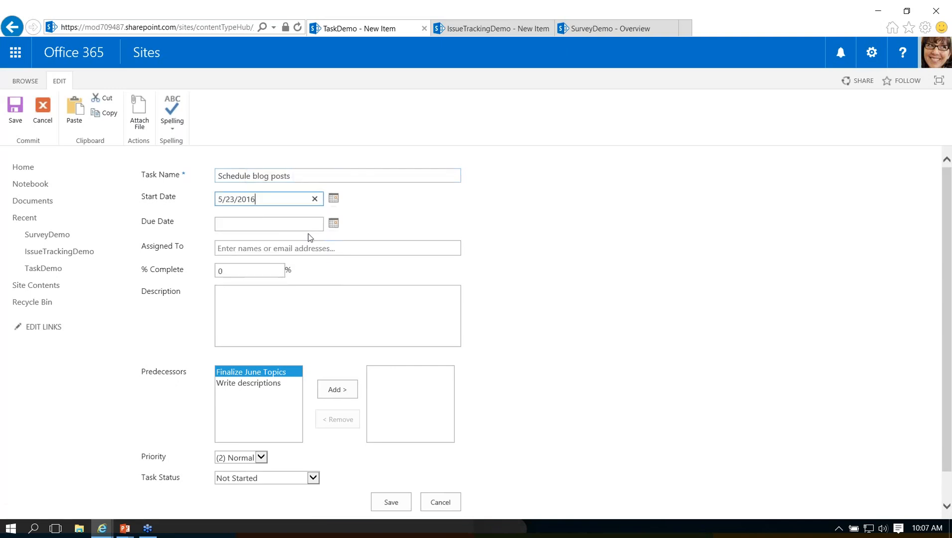
pyautogui.click(333, 226)
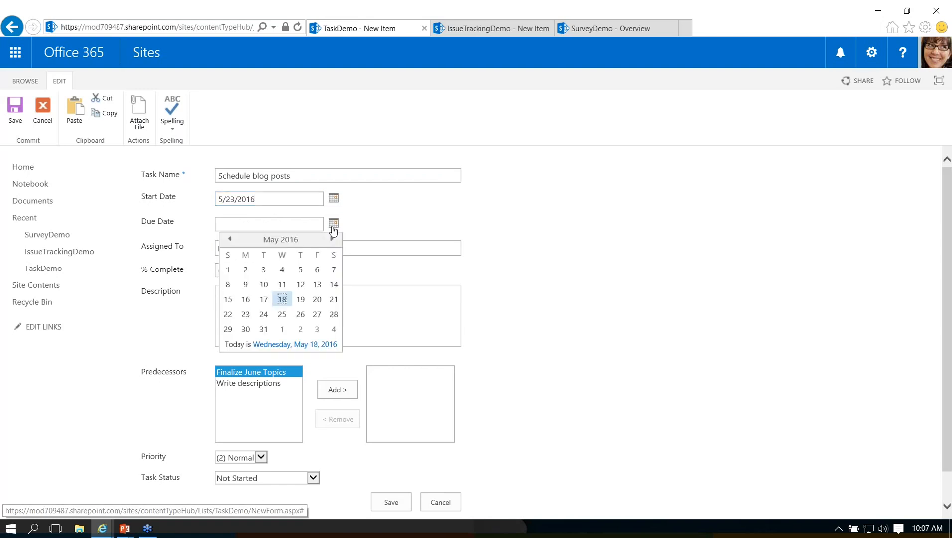
pyautogui.click(282, 314)
# Assign the new task to the auditor and enter "Draft blog post." as its description.
pyautogui.click(276, 250)
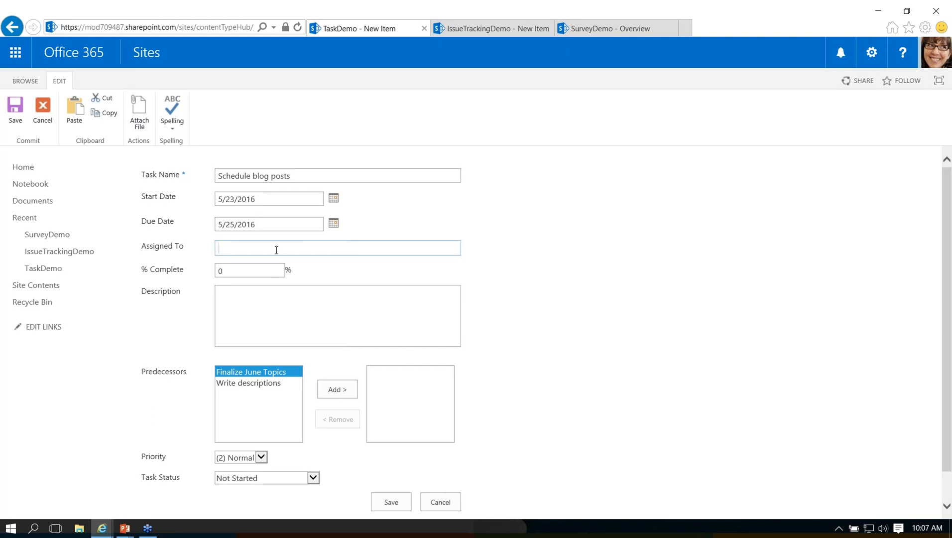
pyautogui.write('kati')
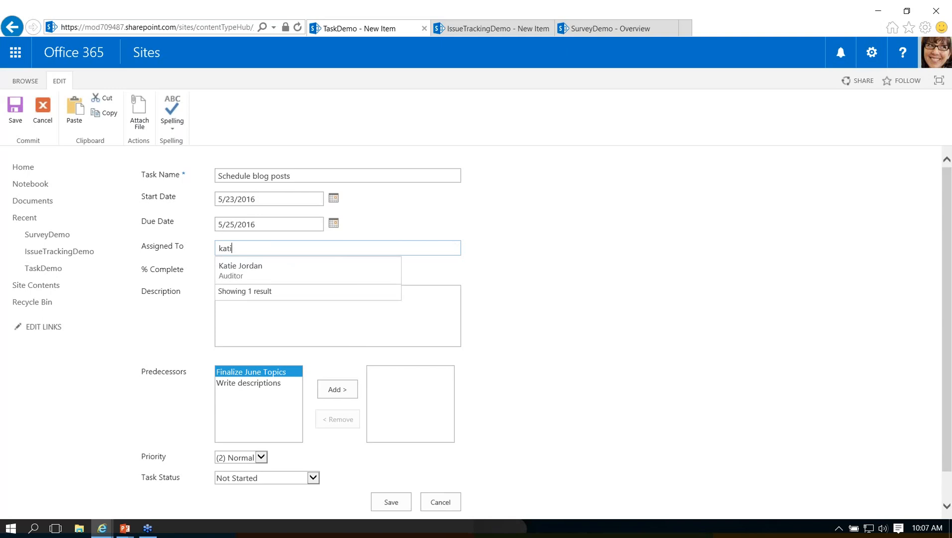
pyautogui.click(276, 269)
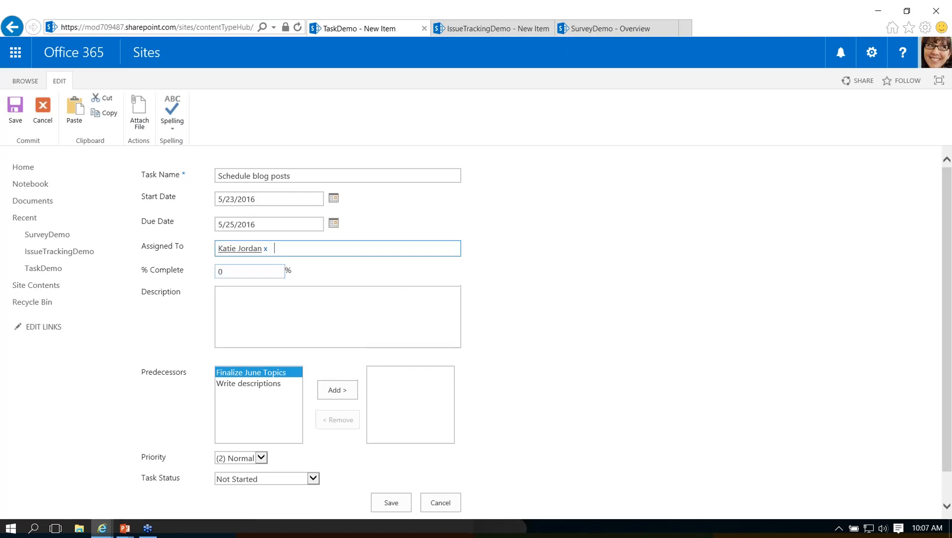
pyautogui.click(256, 301)
pyautogui.write('Draft')
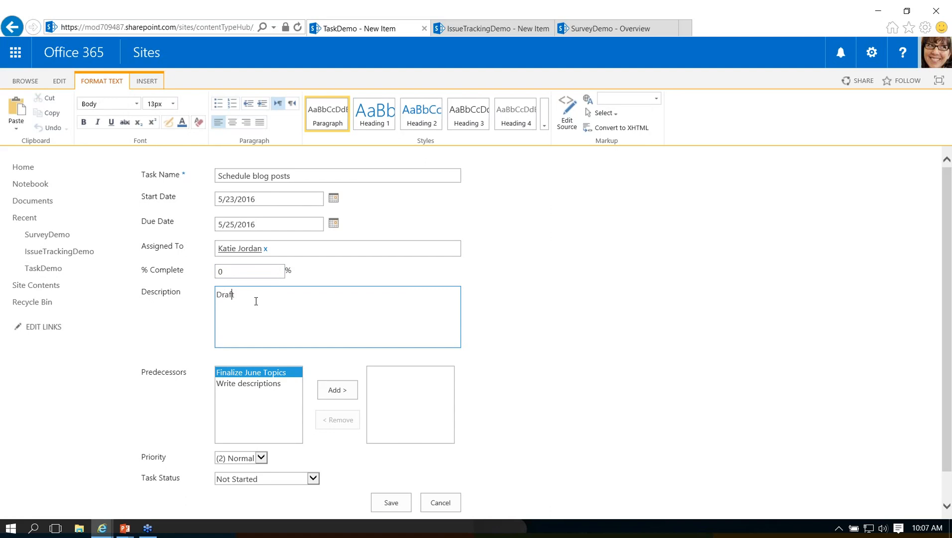
pyautogui.write(' blog post.')
# Add Finalize June Topics as the task's predecessor, set the priority to (1) High, and save the task.
pyautogui.click(279, 372)
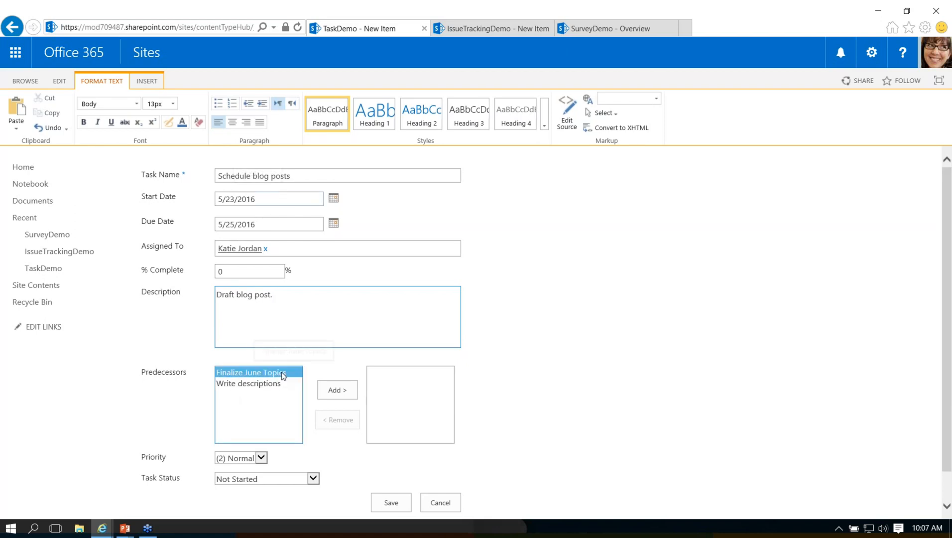
pyautogui.click(337, 390)
pyautogui.scroll(-2, 325, 444)
pyautogui.click(264, 423)
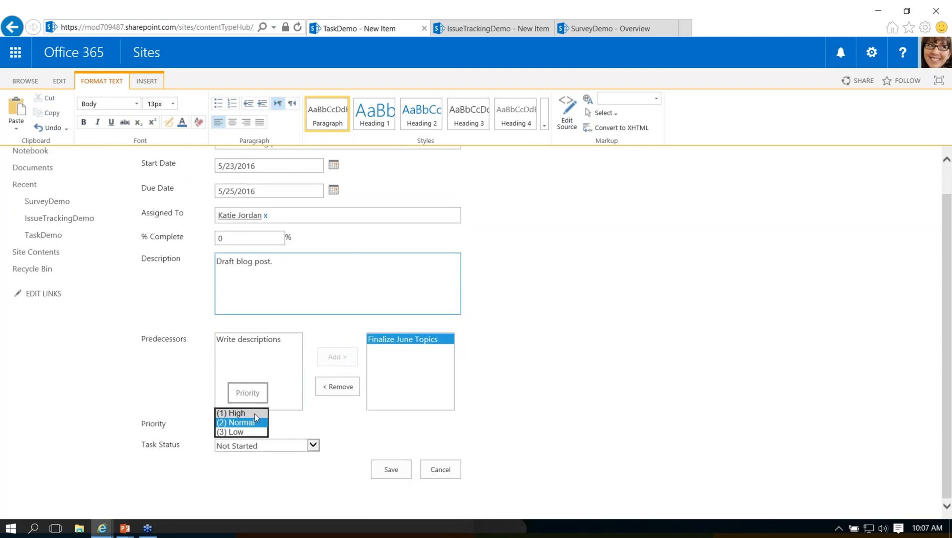
pyautogui.click(254, 414)
pyautogui.click(313, 444)
pyautogui.click(388, 468)
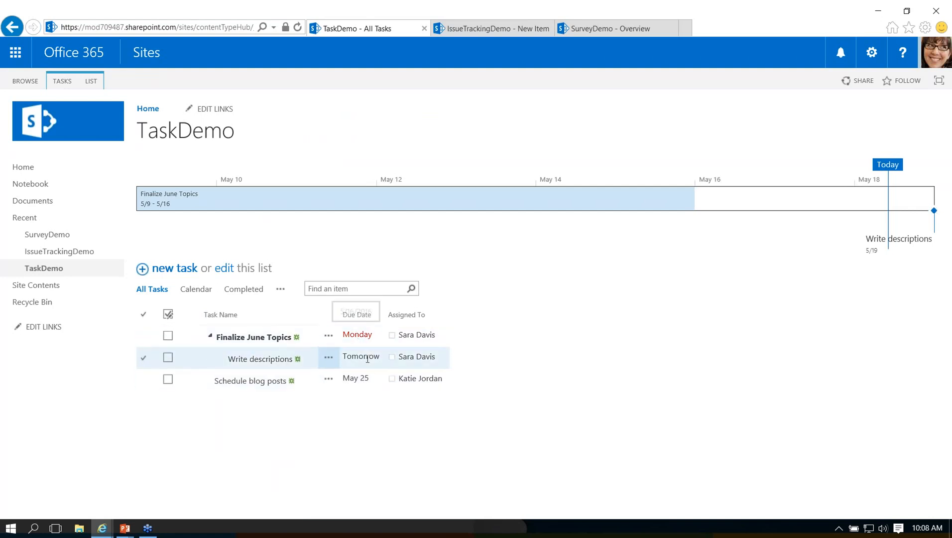
# Add the Schedule blog posts task to the timeline.
pyautogui.click(330, 381)
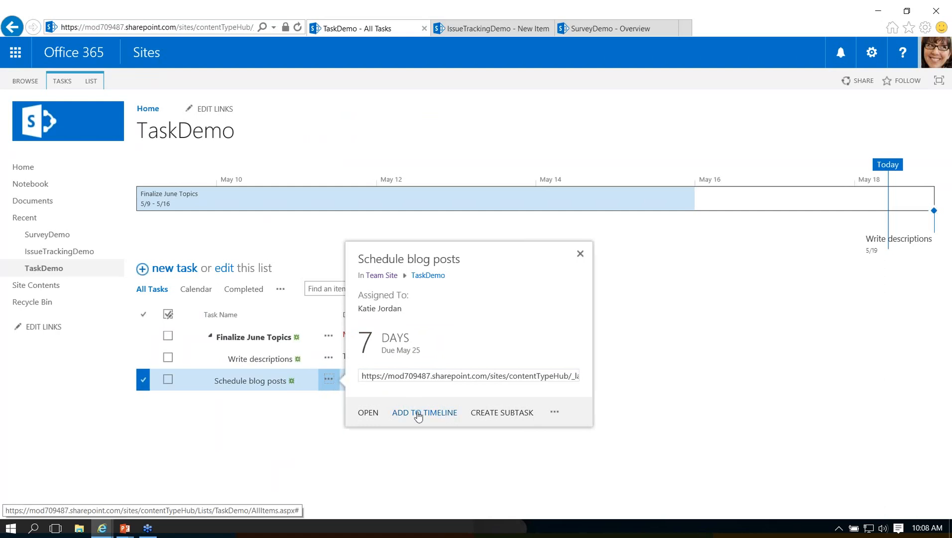
pyautogui.click(420, 413)
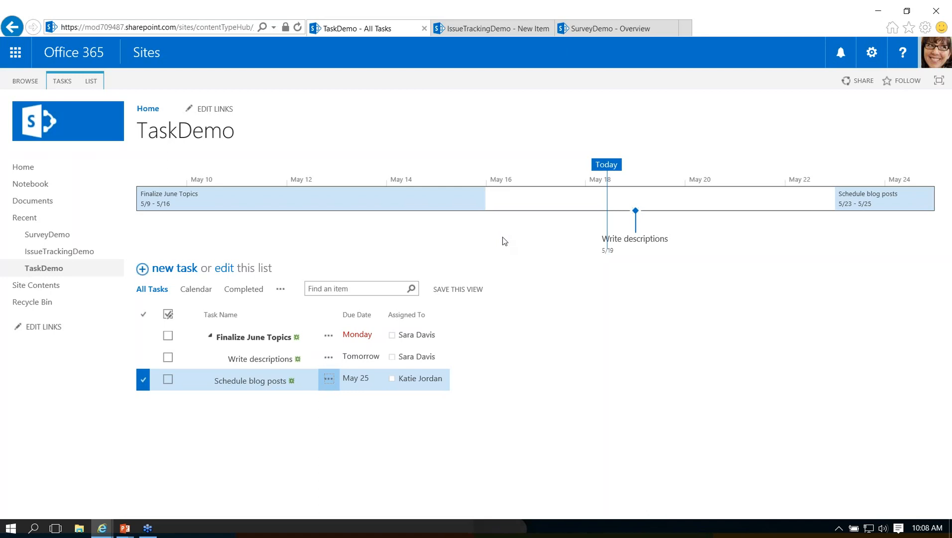
# Look over the fields of the new issue form in IssueTrackingDemo and check the task names in TaskDemo.
pyautogui.click(474, 29)
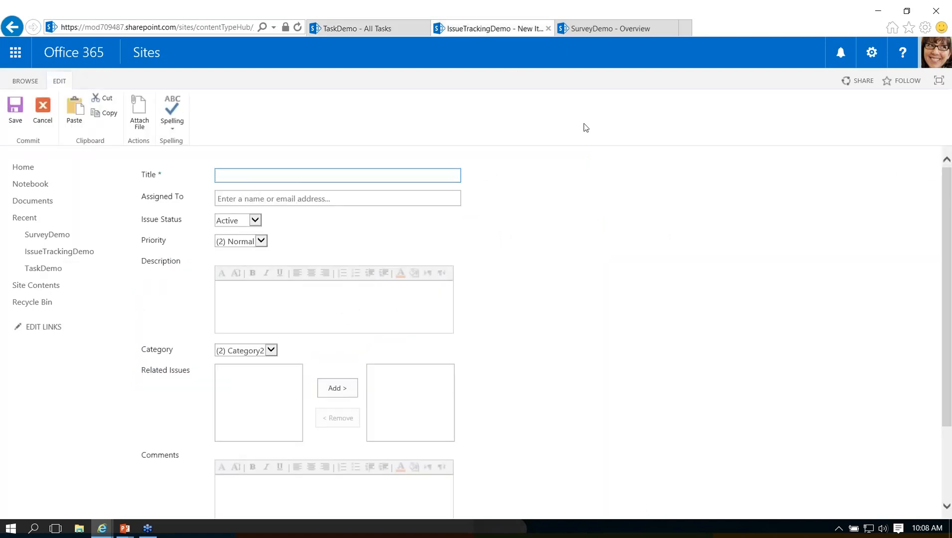
pyautogui.scroll(-2, 589, 191)
pyautogui.scroll(2, 589, 191)
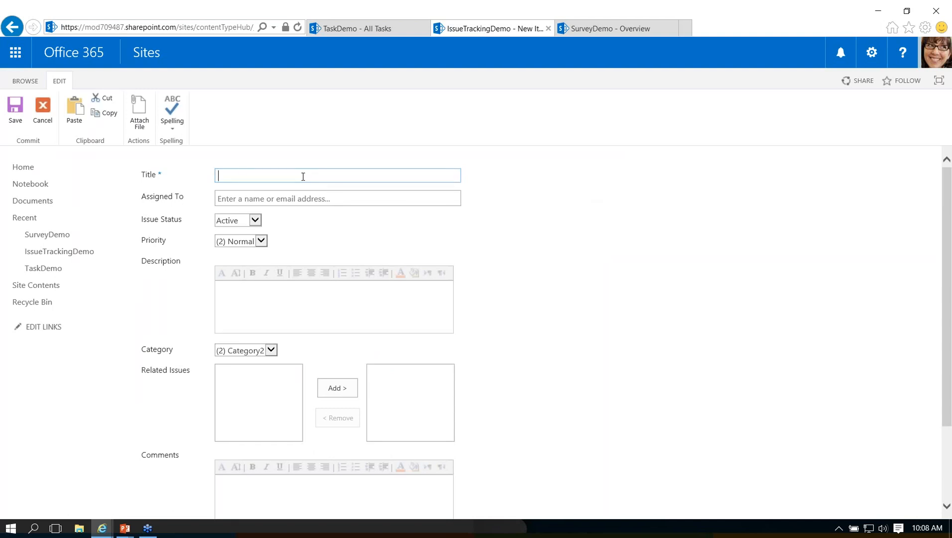
pyautogui.click(352, 28)
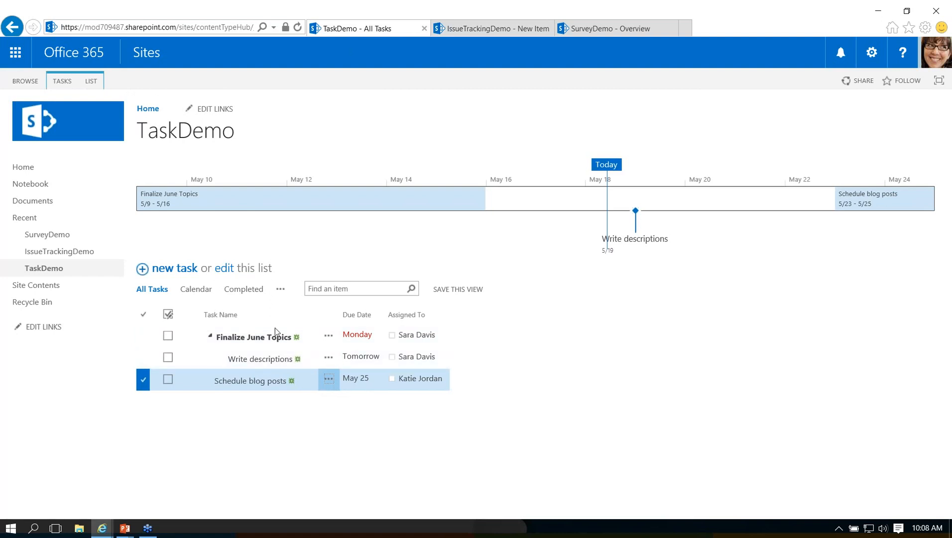
# Title the new IssueTrackingDemo issue "Finalize June Topics" and enter the product manager's name as its assignee.
pyautogui.click(482, 28)
pyautogui.write('Finalize June topics')
pyautogui.press('BackSpace')
pyautogui.press('BackSpace')
pyautogui.press('BackSpace')
pyautogui.press('BackSpace')
pyautogui.press('BackSpace')
pyautogui.press('BackSpace')
pyautogui.write('Topics')
pyautogui.press('Tab')
pyautogui.write('sara')
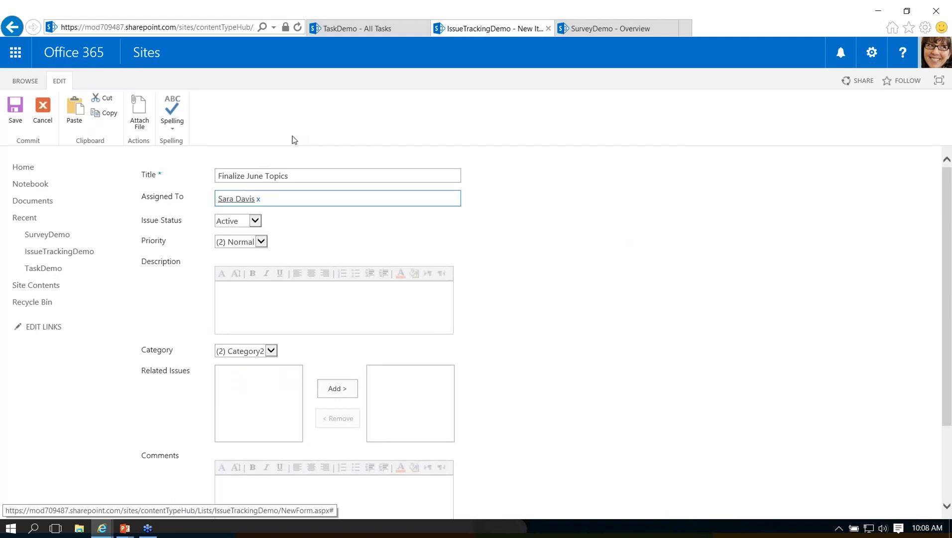
# Compare the new issue's status options with the priority and task status options of a new TaskDemo task.
pyautogui.click(260, 224)
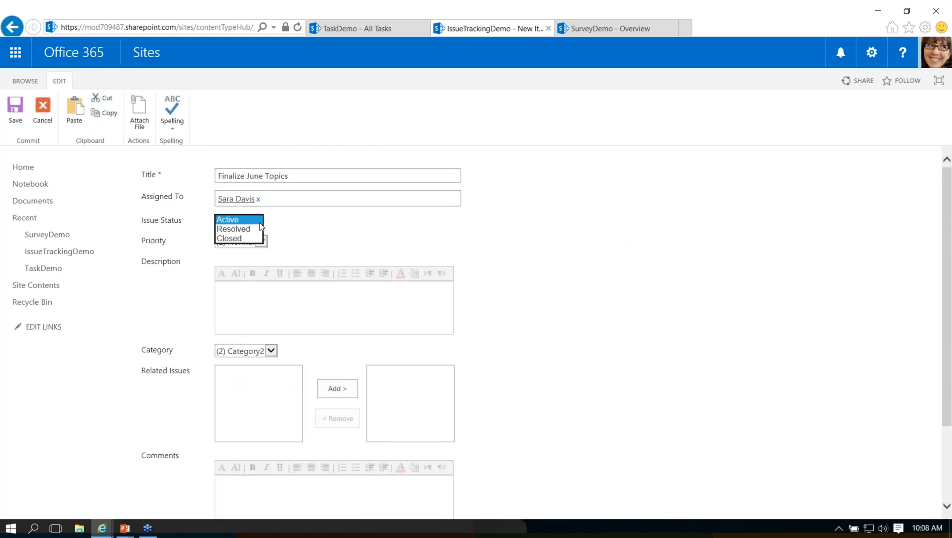
pyautogui.click(256, 219)
pyautogui.click(399, 28)
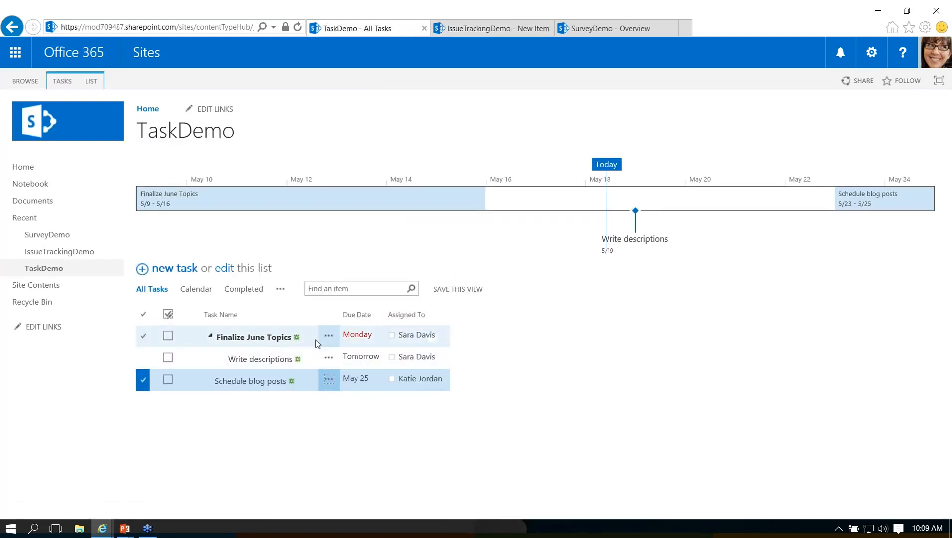
pyautogui.click(166, 271)
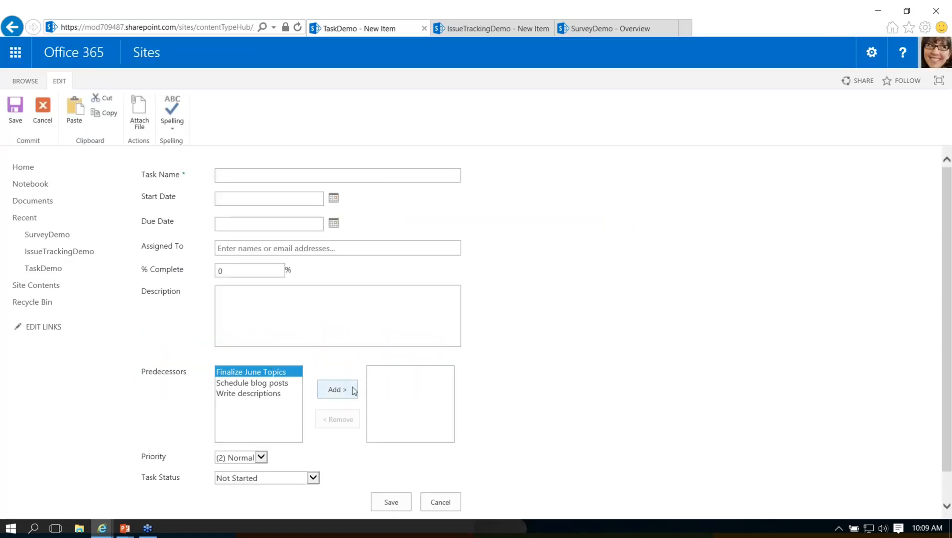
pyautogui.scroll(-1, 350, 389)
pyautogui.click(257, 423)
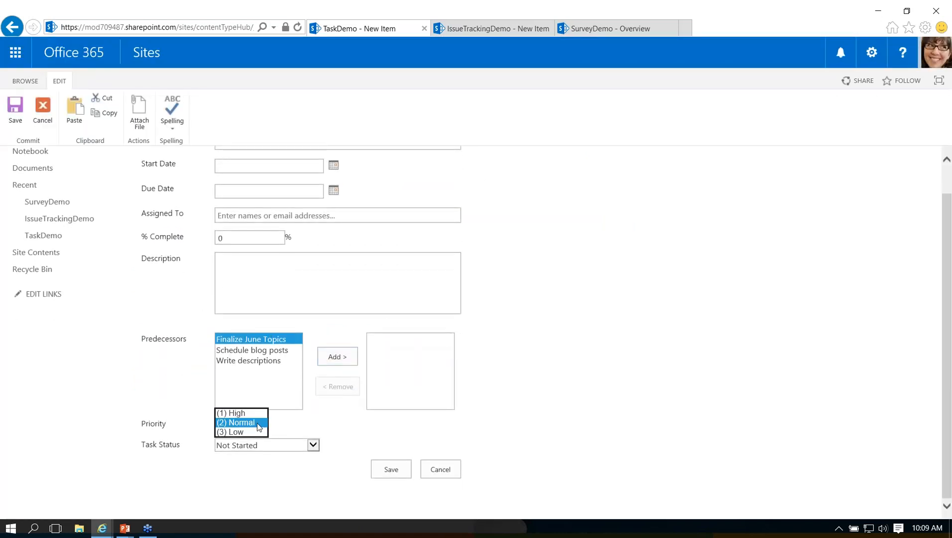
pyautogui.click(313, 444)
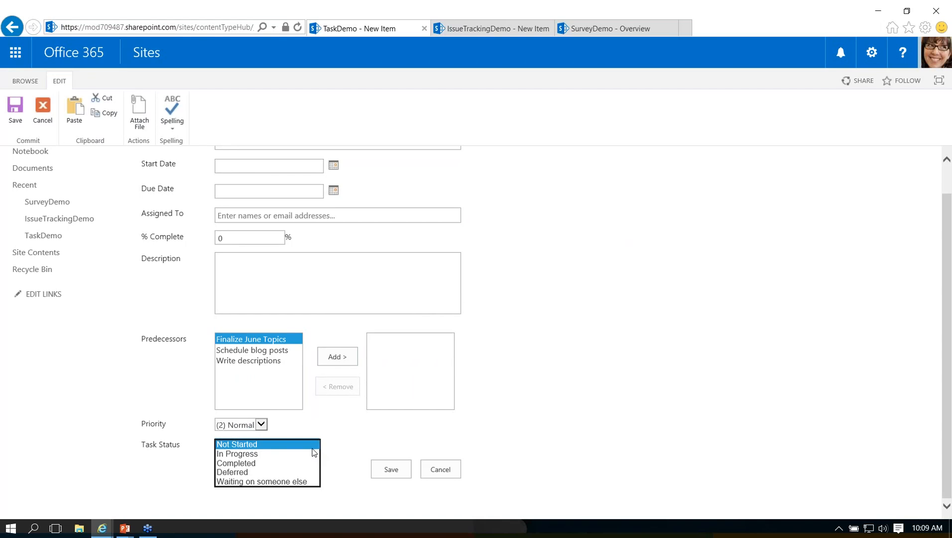
pyautogui.click(417, 444)
pyautogui.click(438, 32)
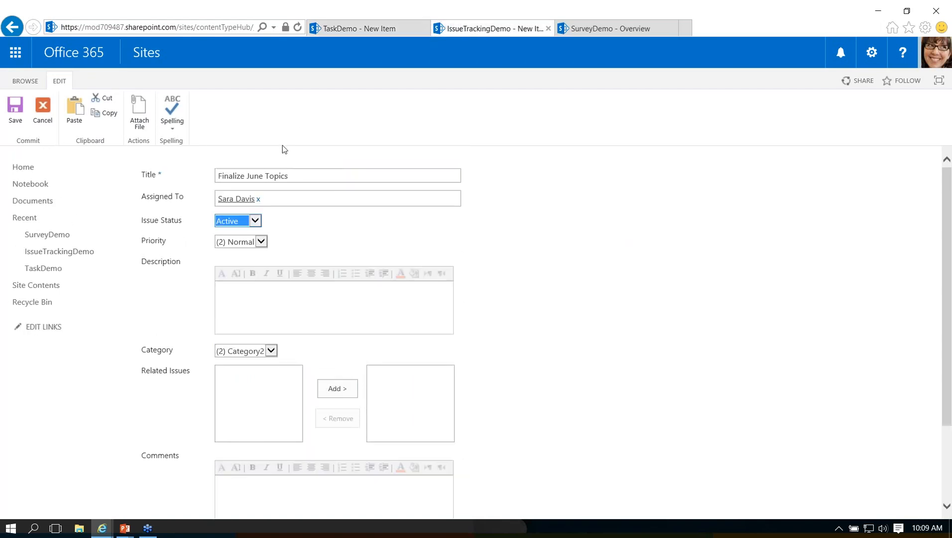
# Keep the new issue's status Active and priority (2) Normal, and enter "finalize topics" as its description.
pyautogui.click(256, 221)
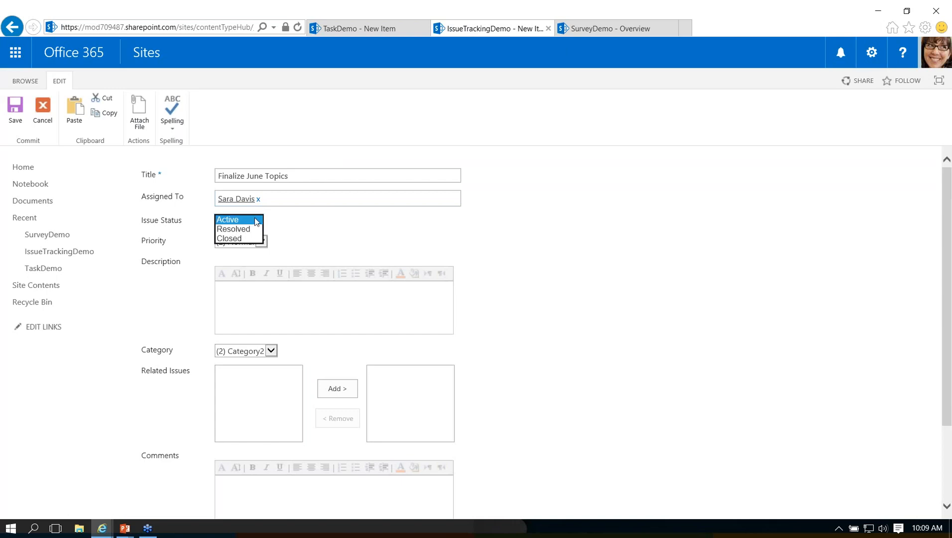
pyautogui.click(286, 213)
pyautogui.click(264, 245)
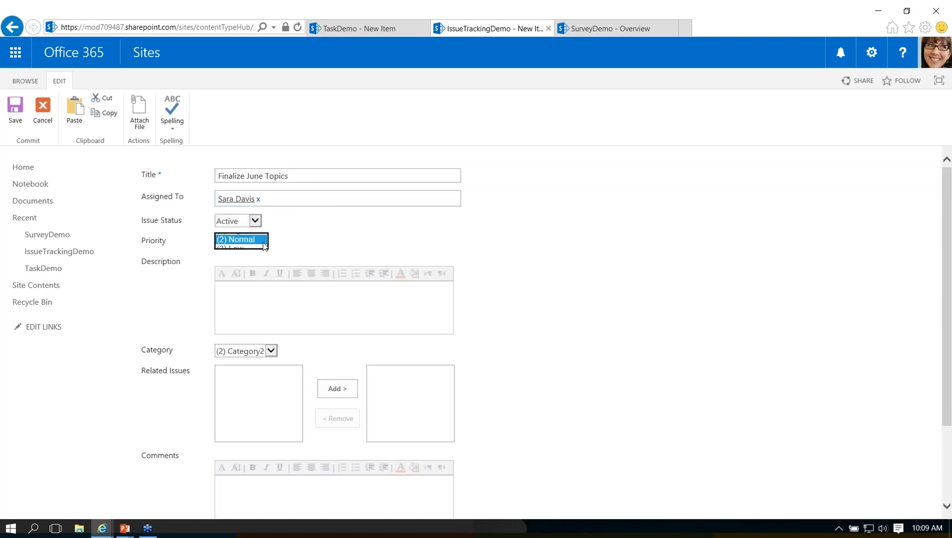
pyautogui.click(259, 240)
pyautogui.click(290, 289)
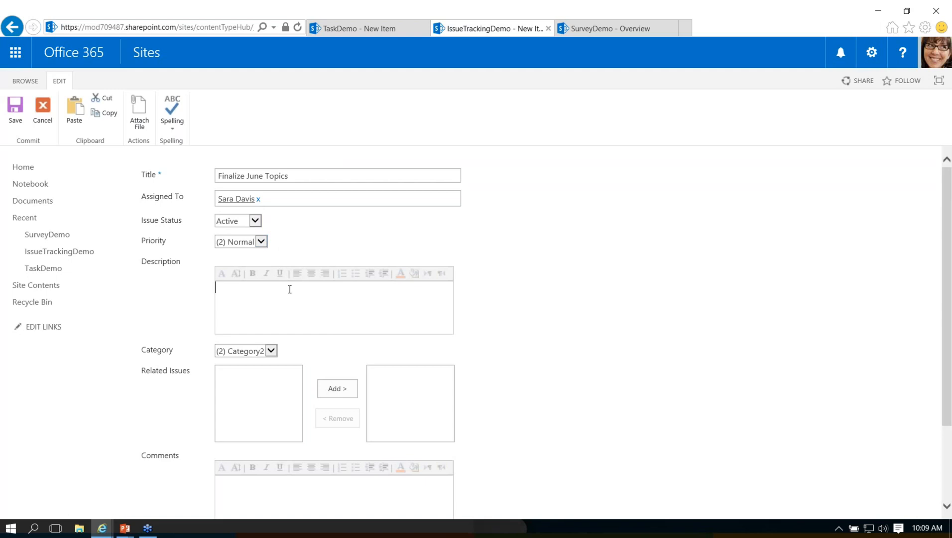
pyautogui.write('finalize topics')
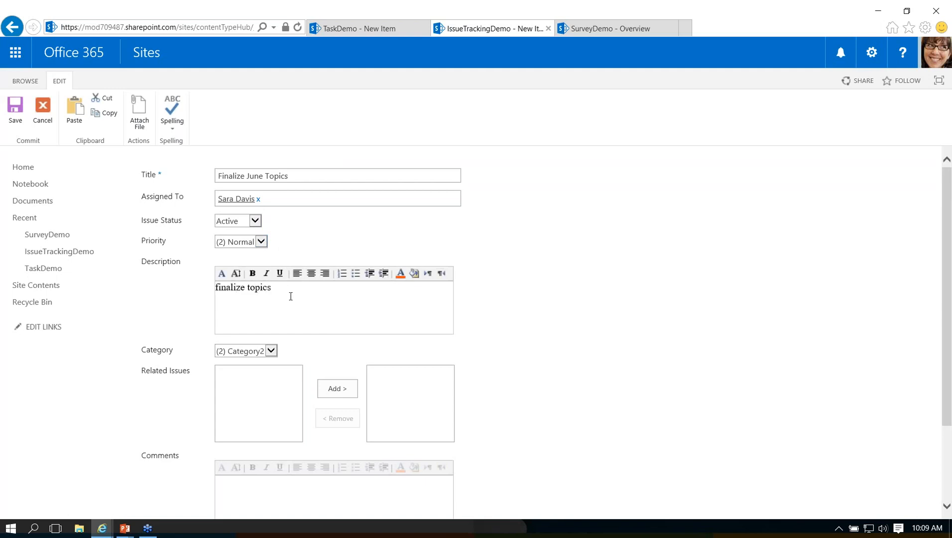
# Assign the Finalize June Topics issue to (1) Category1.
pyautogui.click(272, 350)
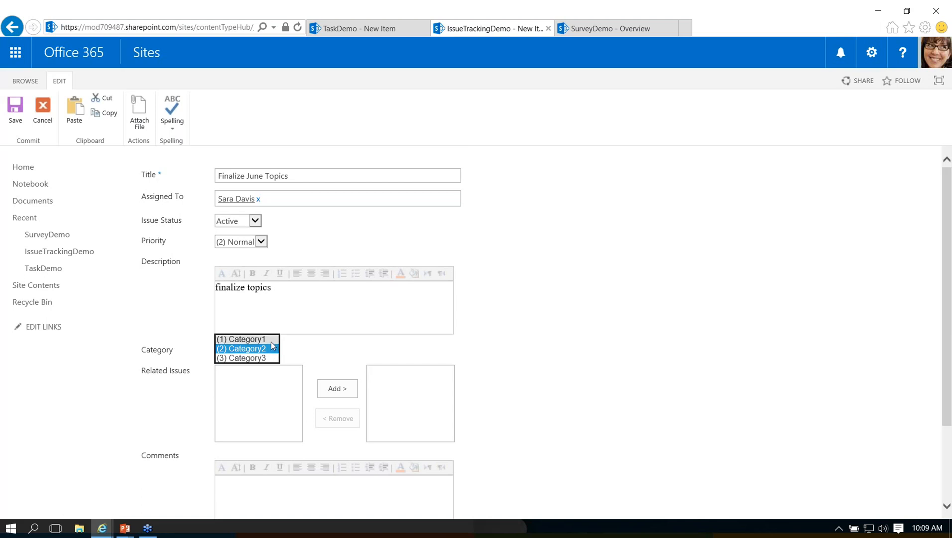
pyautogui.click(271, 339)
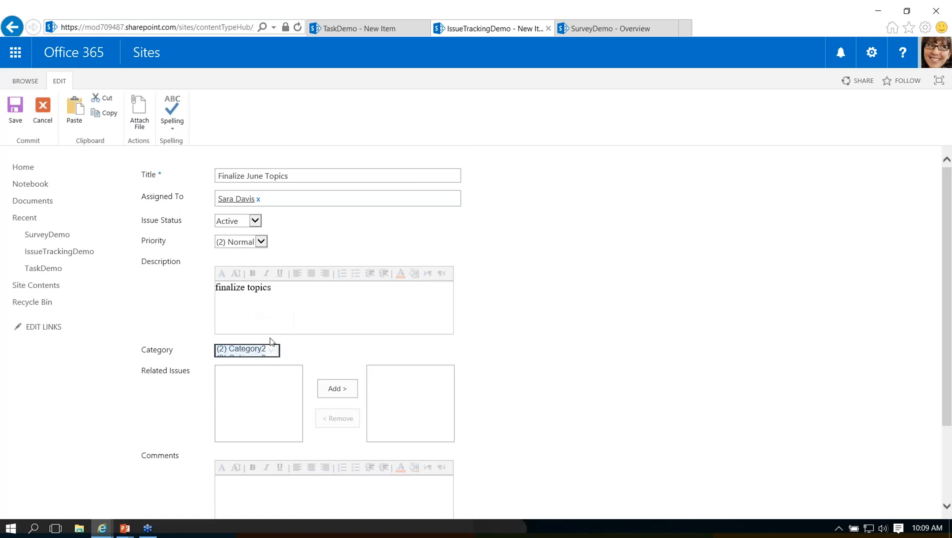
pyautogui.click(260, 377)
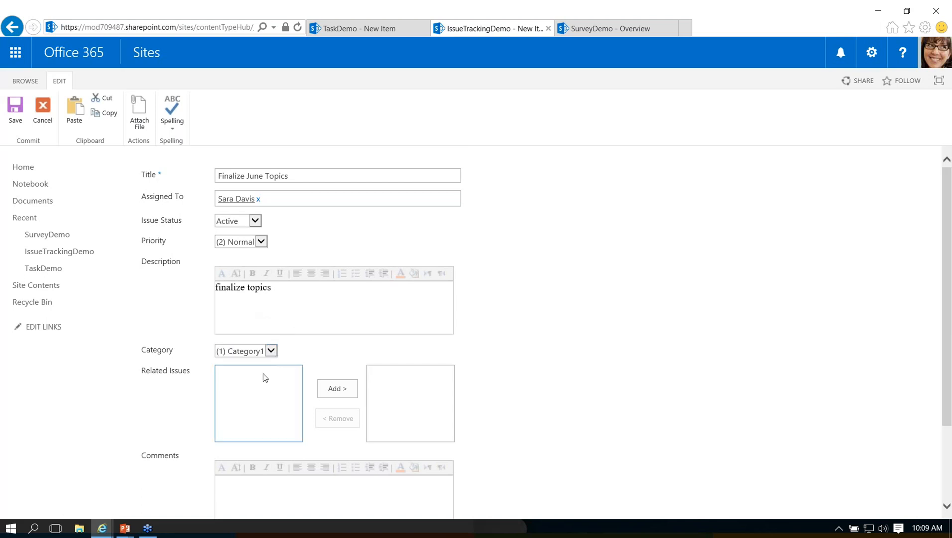
pyautogui.click(477, 357)
# Set the Finalize June Topics issue's due date to 5/16/2016 and save the issue.
pyautogui.scroll(-2, 481, 366)
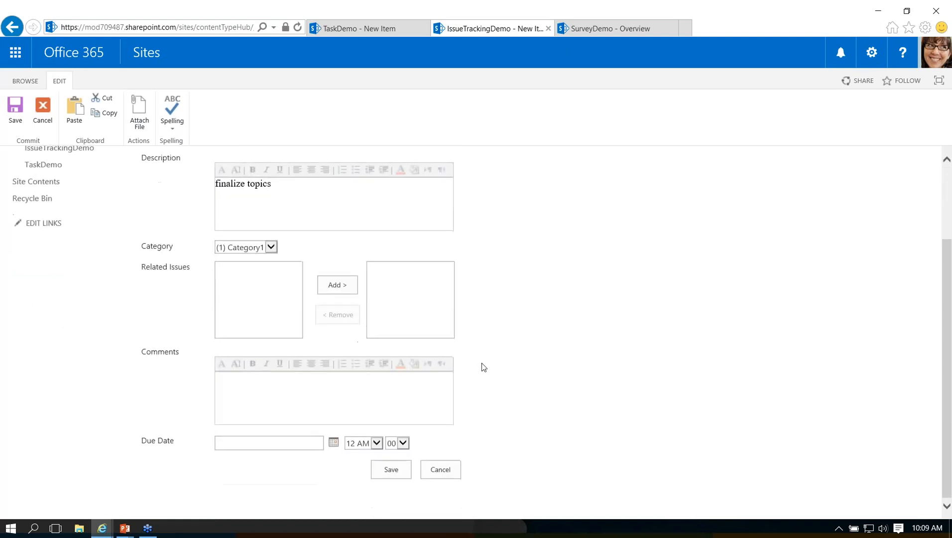
pyautogui.click(333, 444)
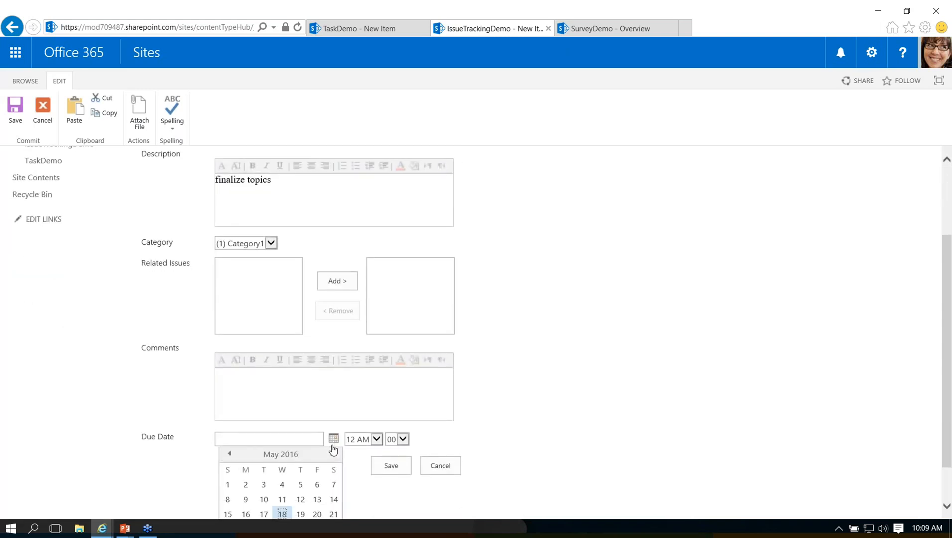
pyautogui.scroll(-1, 279, 473)
pyautogui.click(245, 464)
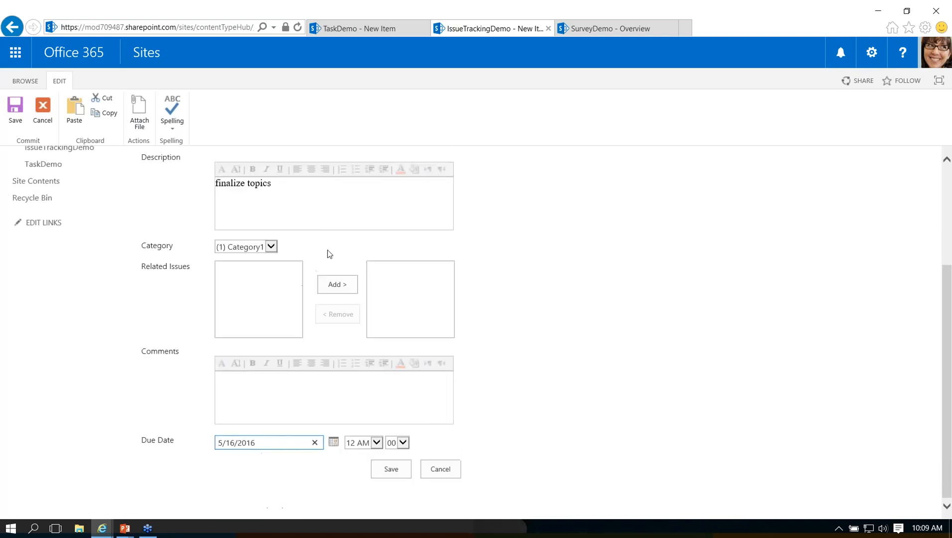
pyautogui.click(391, 469)
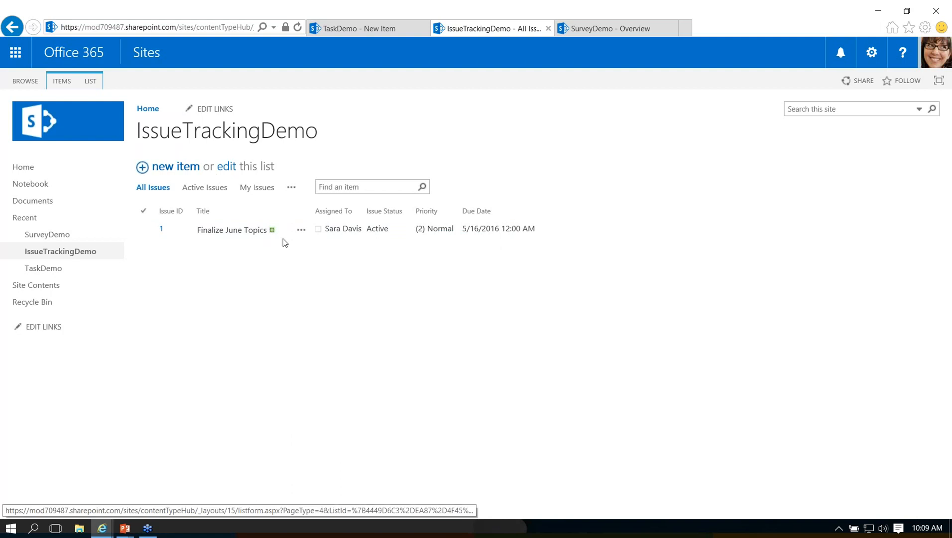
# Examine the actions available for the Finalize June Topics issue, including the advanced ones.
pyautogui.click(301, 229)
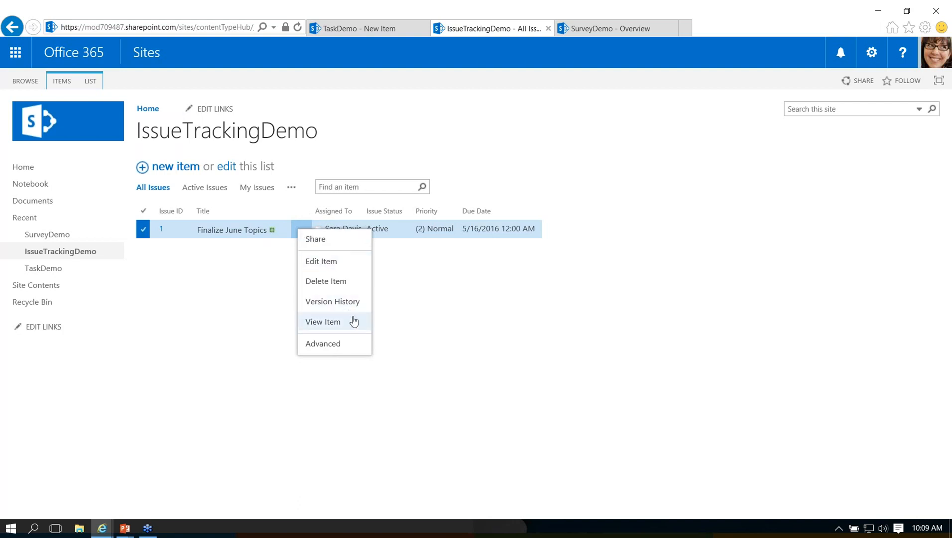
pyautogui.moveTo(334, 345)
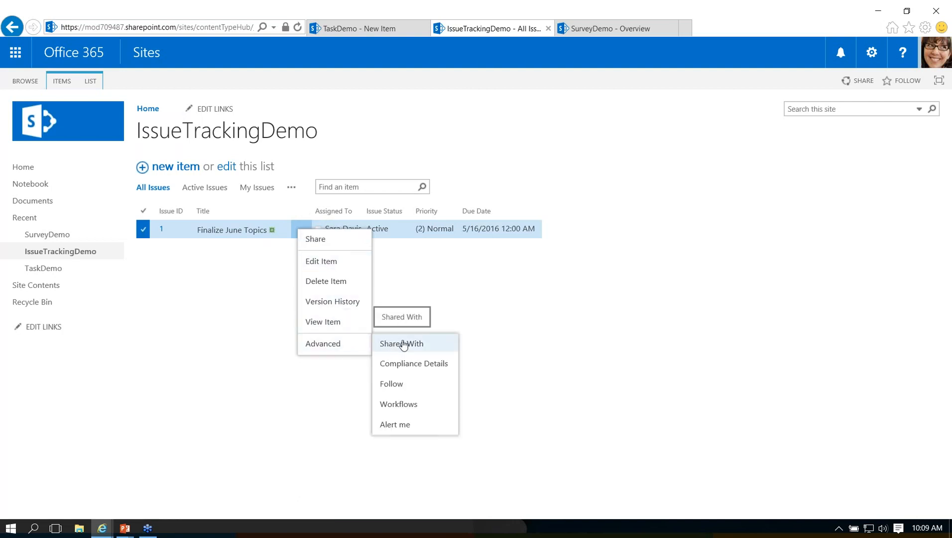
pyautogui.click(217, 259)
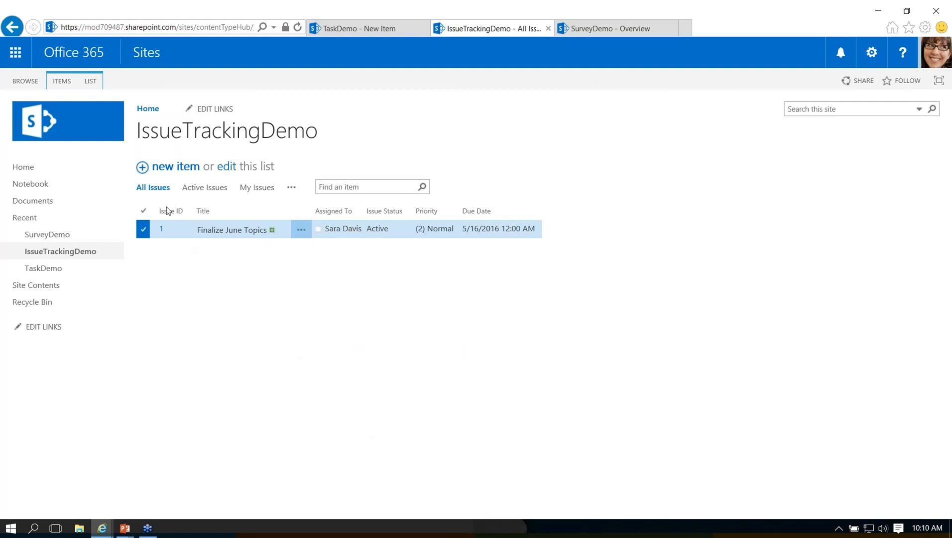
# Return to the TaskDemo list from its new task form to review the timeline and subtask hierarchy.
pyautogui.click(349, 33)
pyautogui.scroll(1, 448, 259)
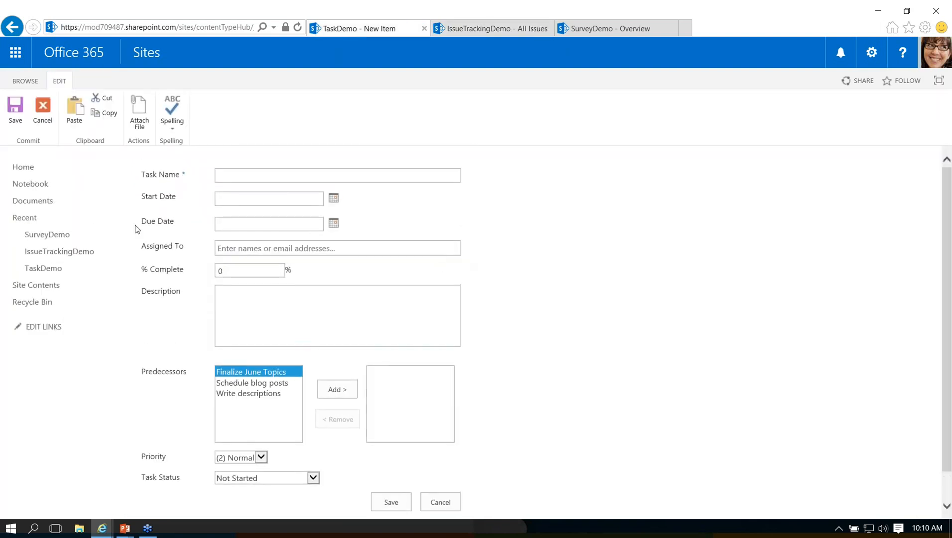
pyautogui.click(60, 268)
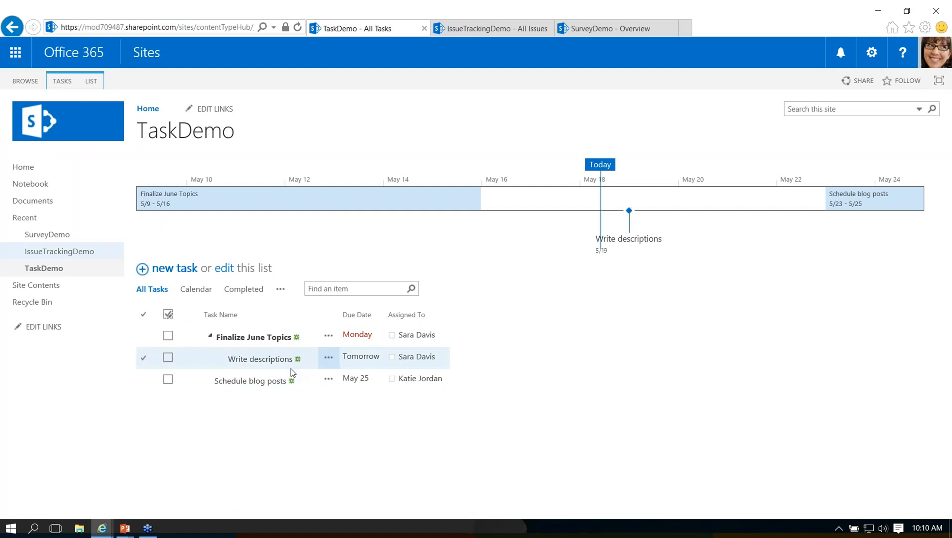
# Create a new IssueTrackingDemo issue titled "write descriptions" and enter the assignee's name.
pyautogui.click(470, 30)
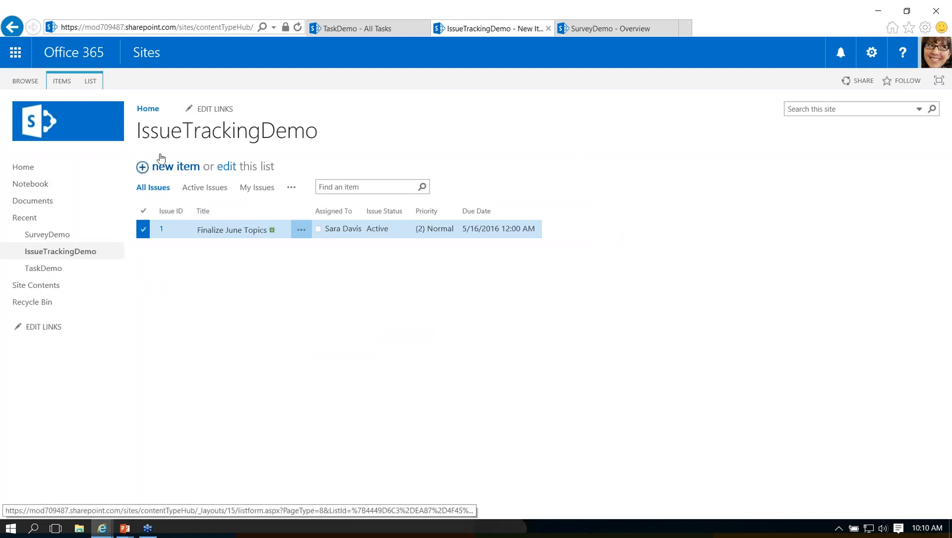
pyautogui.click(143, 167)
pyautogui.write('write de')
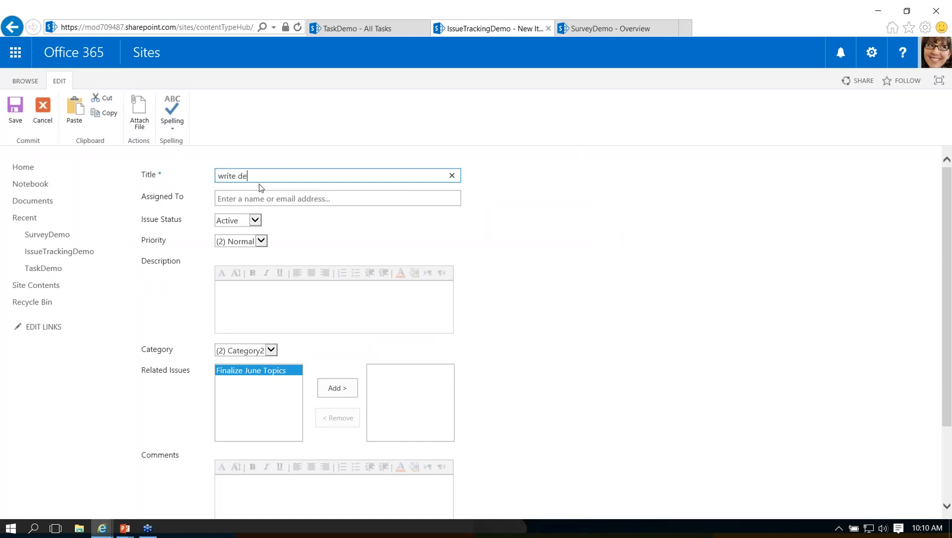
pyautogui.write('scriptions')
pyautogui.press('Tab')
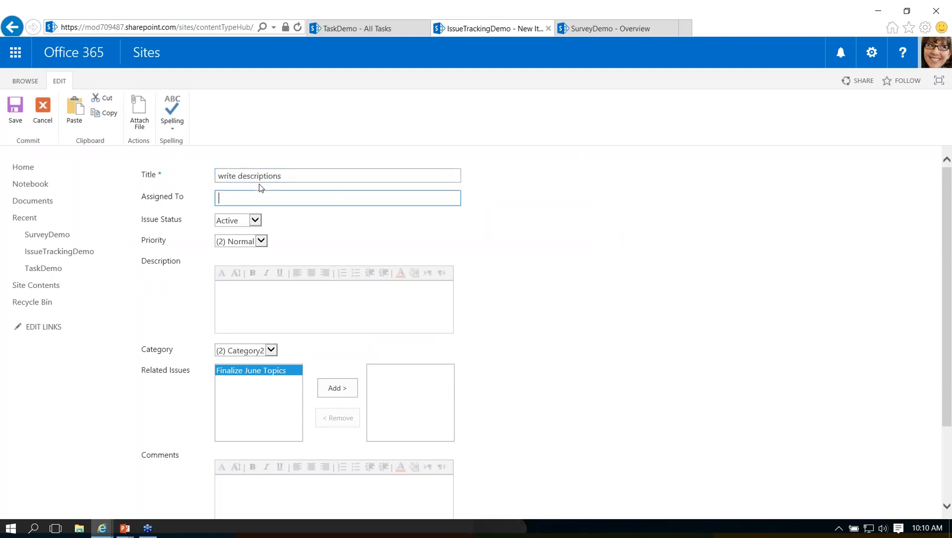
pyautogui.write('sar')
pyautogui.press('Return')
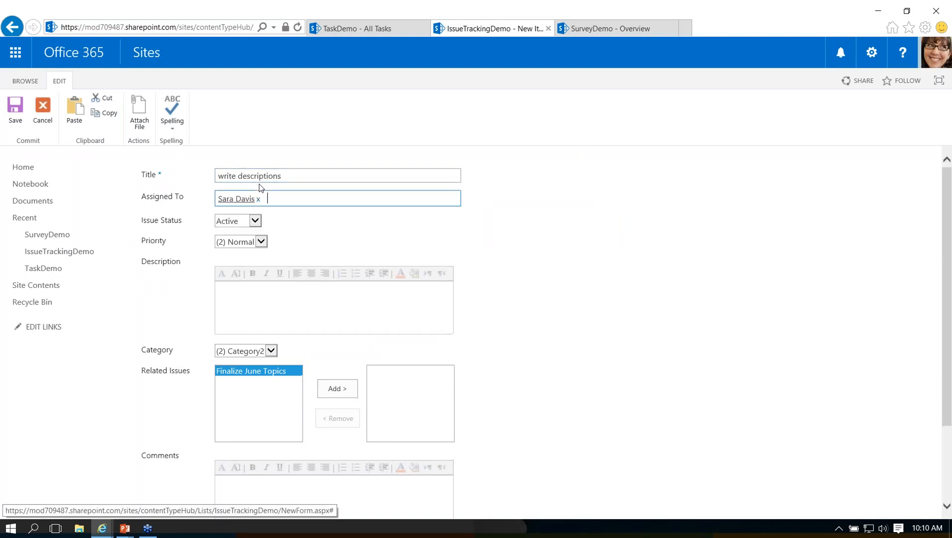
# Set the write descriptions issue's priority to (1) High and add Finalize June Topics as its related issue.
pyautogui.click(256, 241)
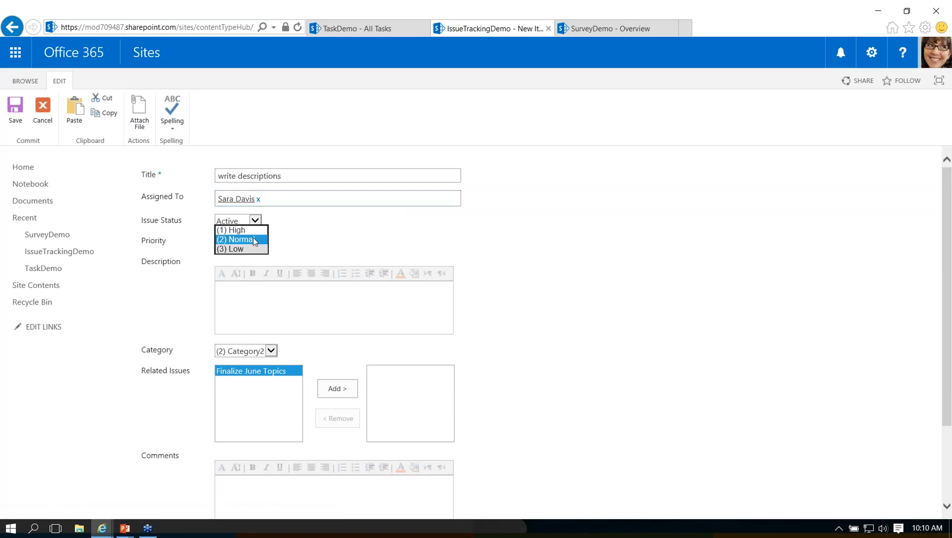
pyautogui.click(250, 230)
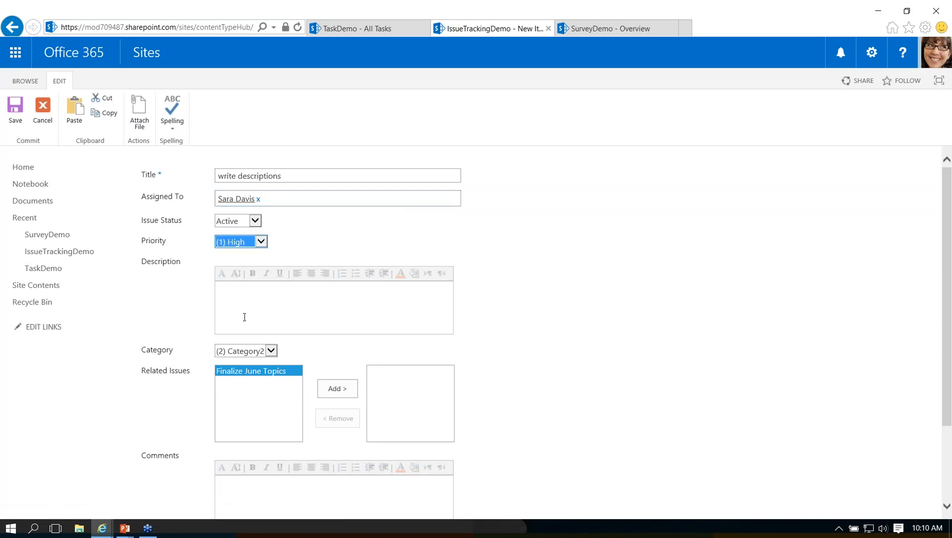
pyautogui.click(293, 372)
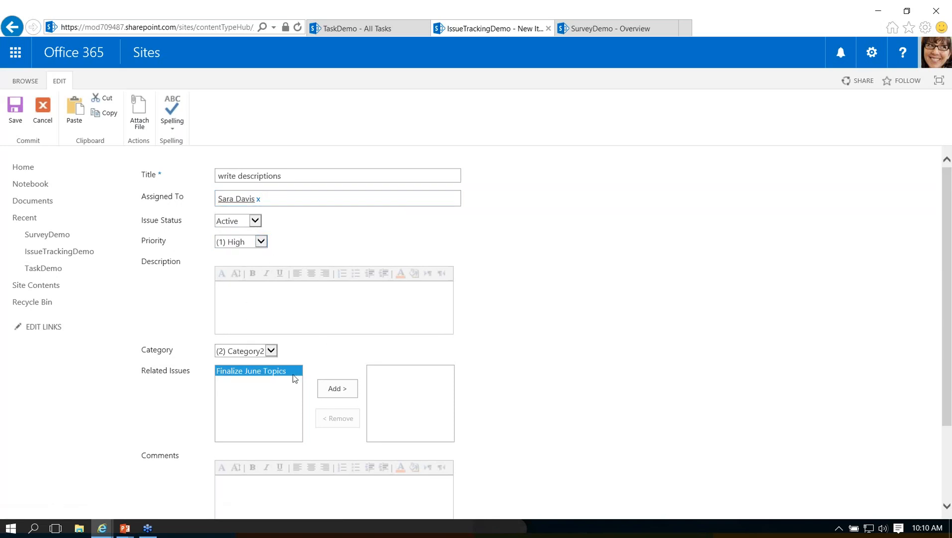
pyautogui.click(337, 388)
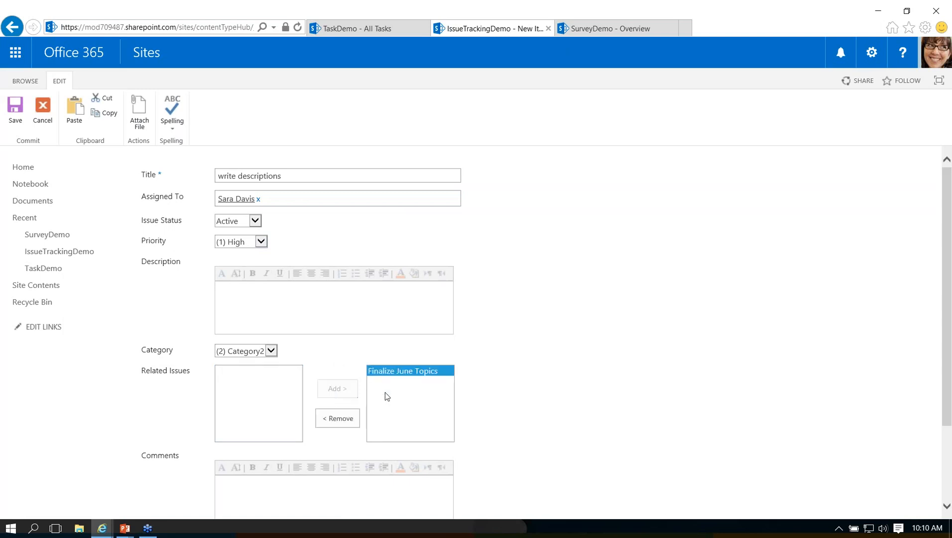
# Set the write descriptions issue's due date to 5/25/2016 and save the issue.
pyautogui.scroll(-3, 487, 412)
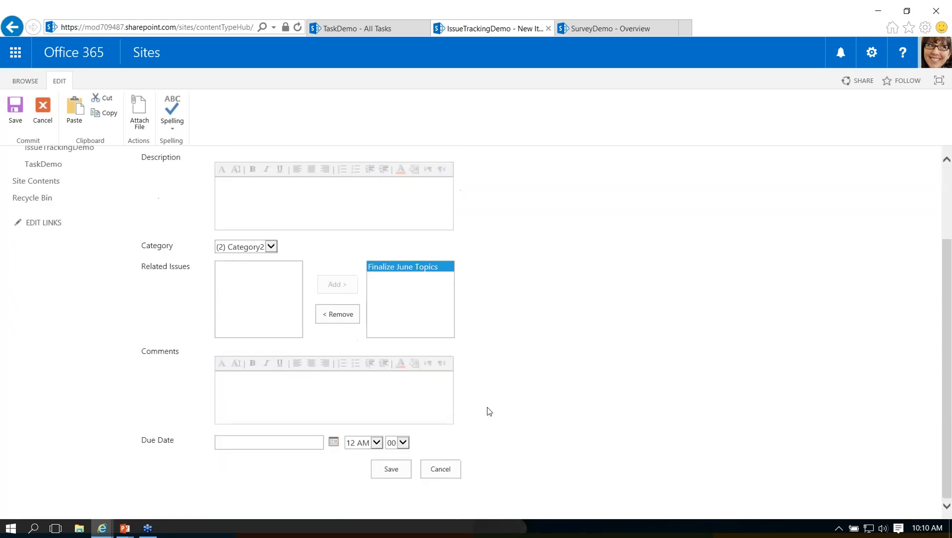
pyautogui.click(334, 442)
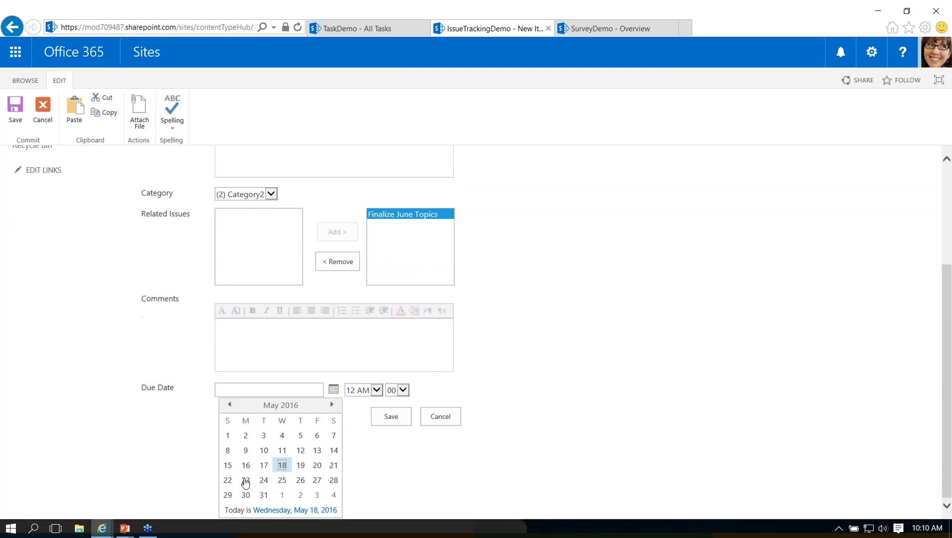
pyautogui.click(282, 479)
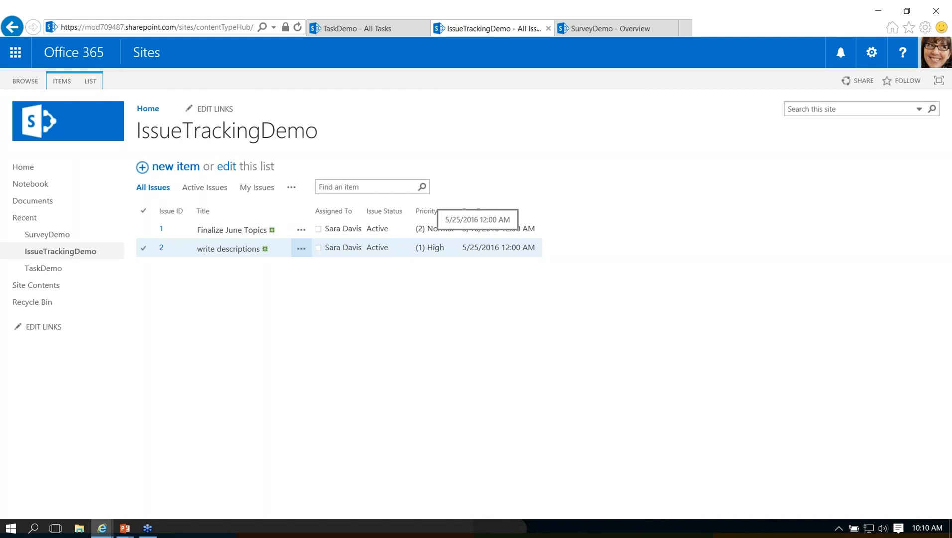
# Display the IssueTrackingDemo list in the Active Issues view.
pyautogui.click(90, 81)
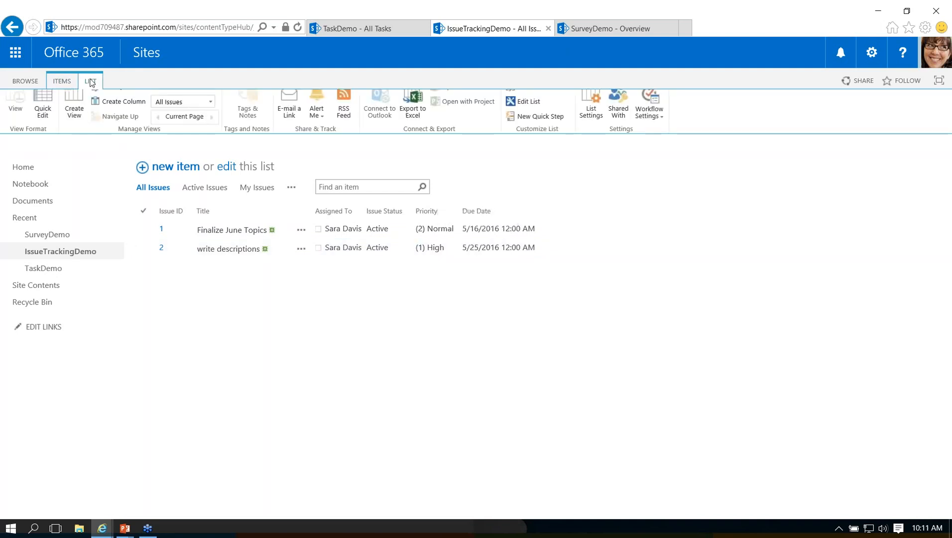
pyautogui.click(211, 114)
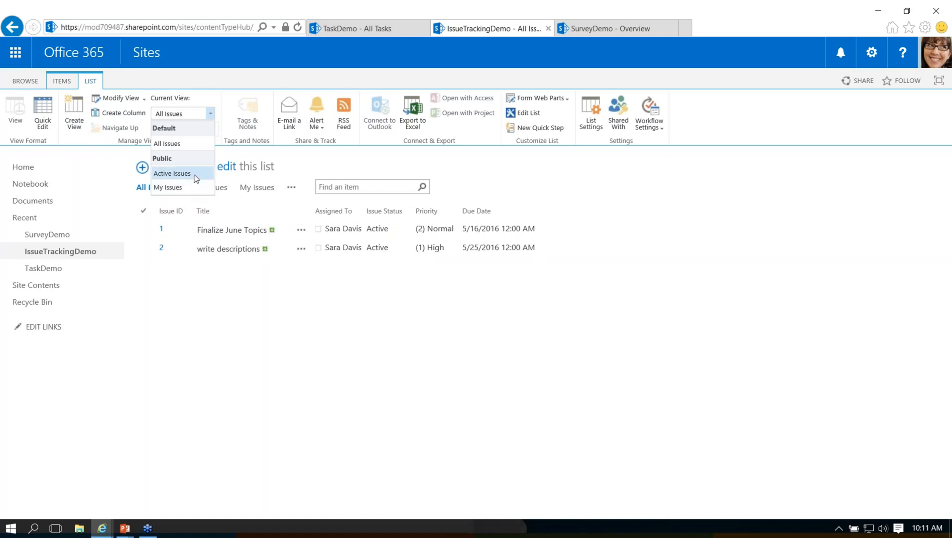
pyautogui.click(172, 174)
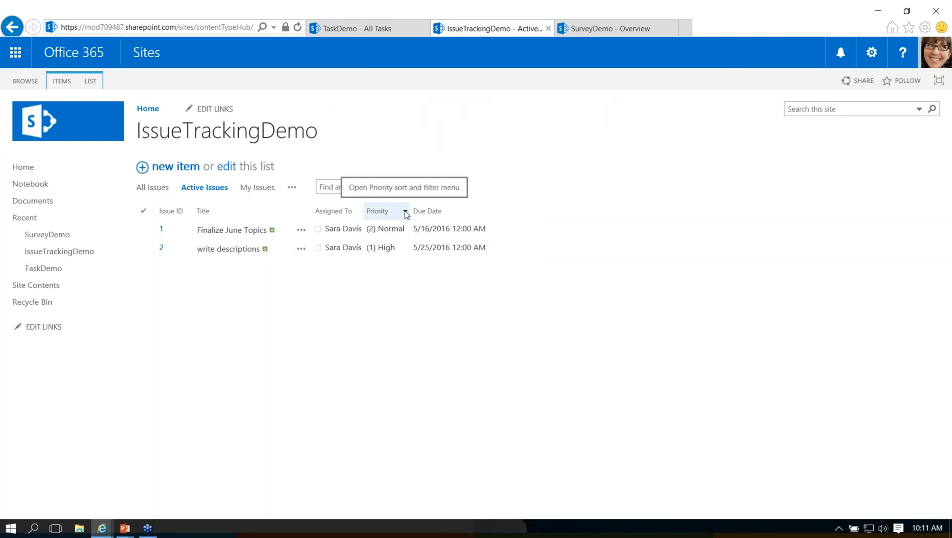
# Look at the TaskDemo list once more for comparison, and switch to the PowerPoint slide show.
pyautogui.click(349, 28)
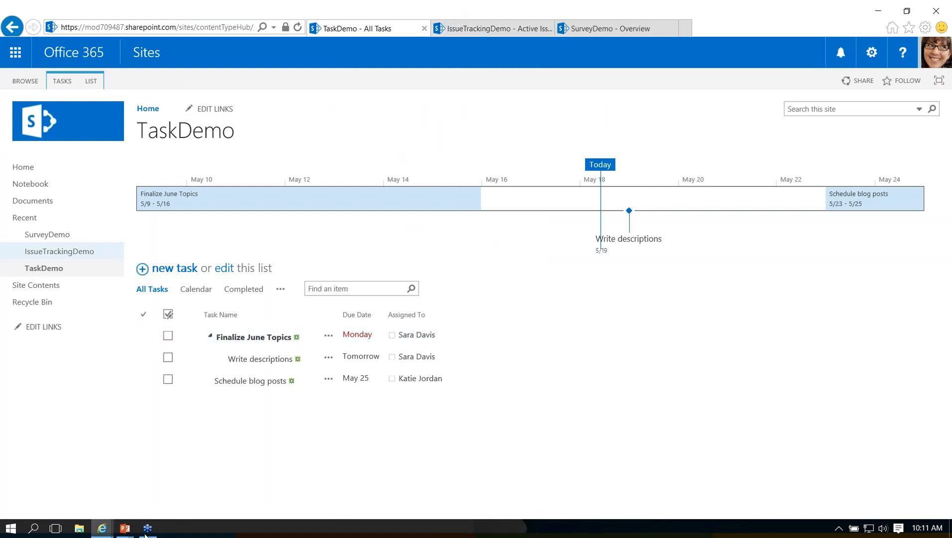
pyautogui.hotkey('alt', 'Tab')
pyautogui.hotkey('alt', 'Tab')
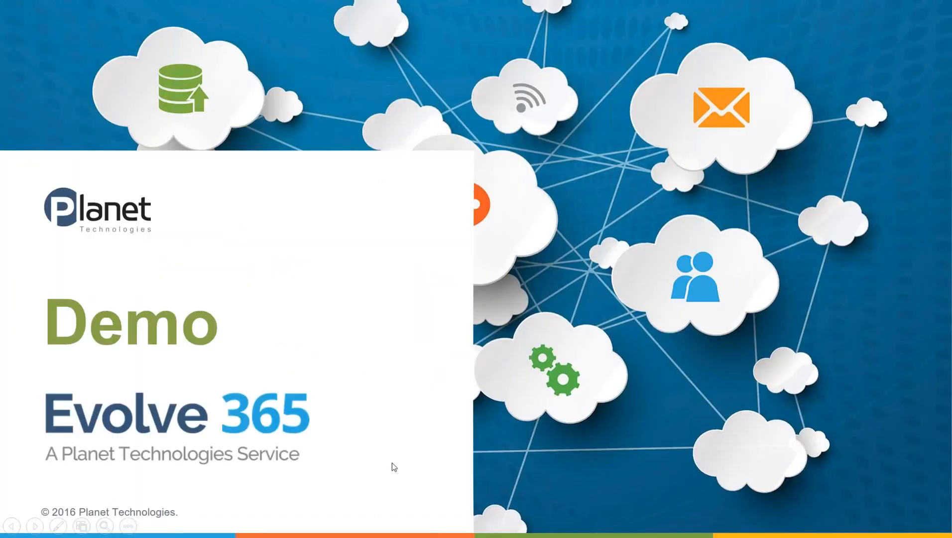
pyautogui.press('Right')
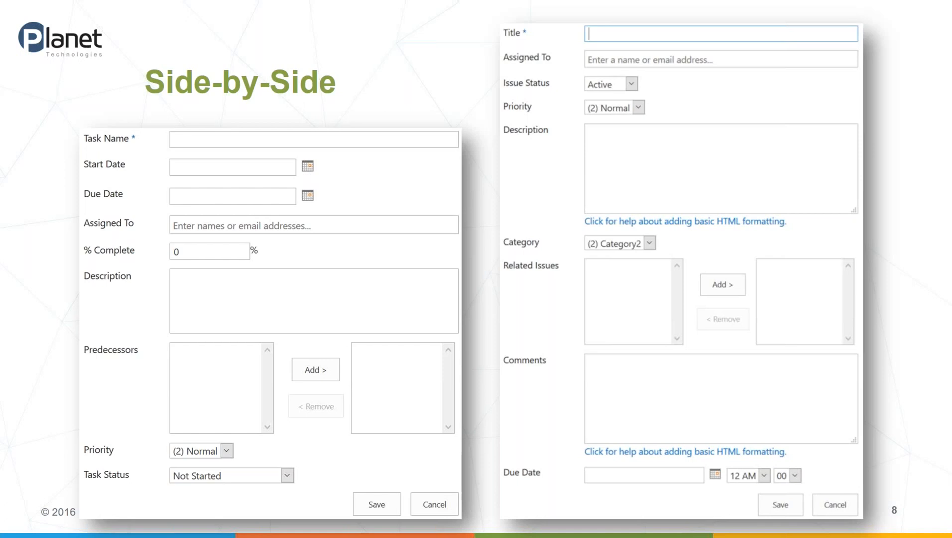
pyautogui.press('Right')
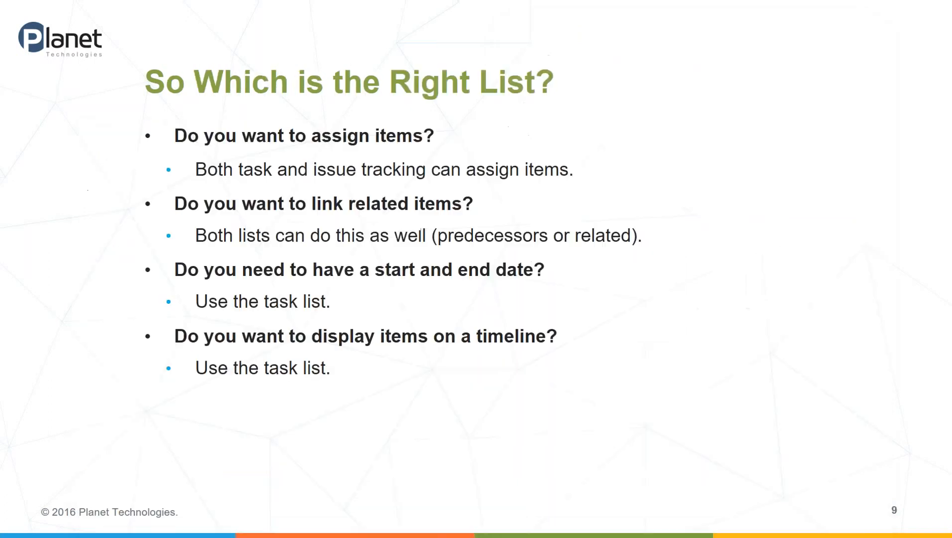
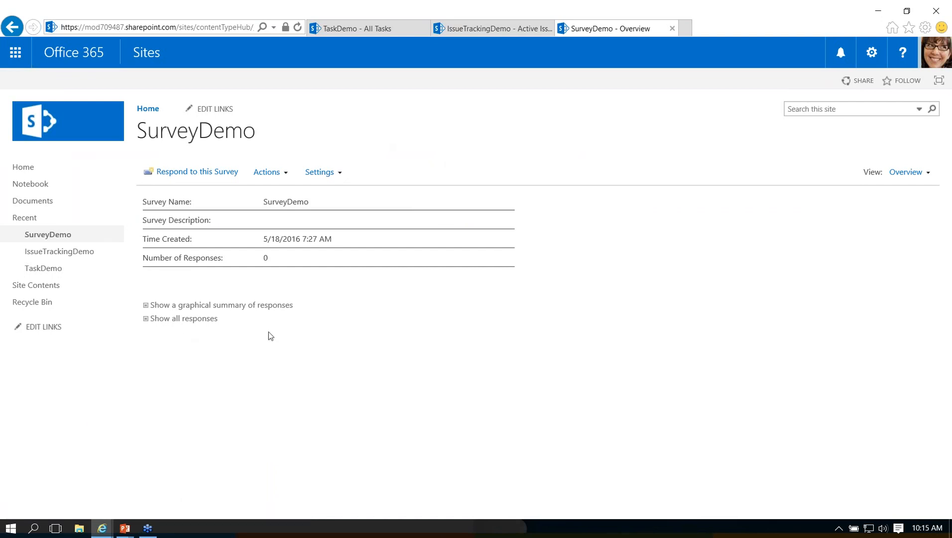
pyautogui.moveTo(124, 155); pyautogui.dragTo(344, 323)
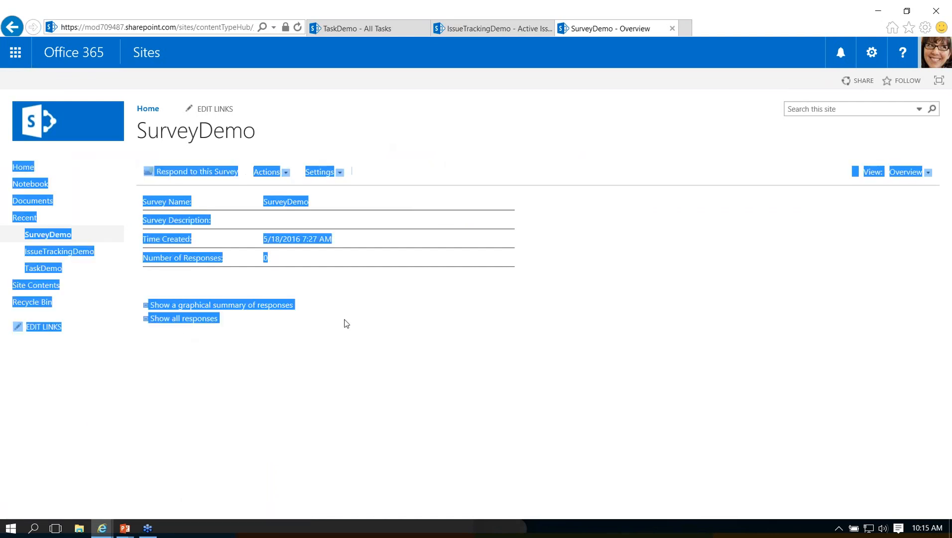
pyautogui.click(356, 321)
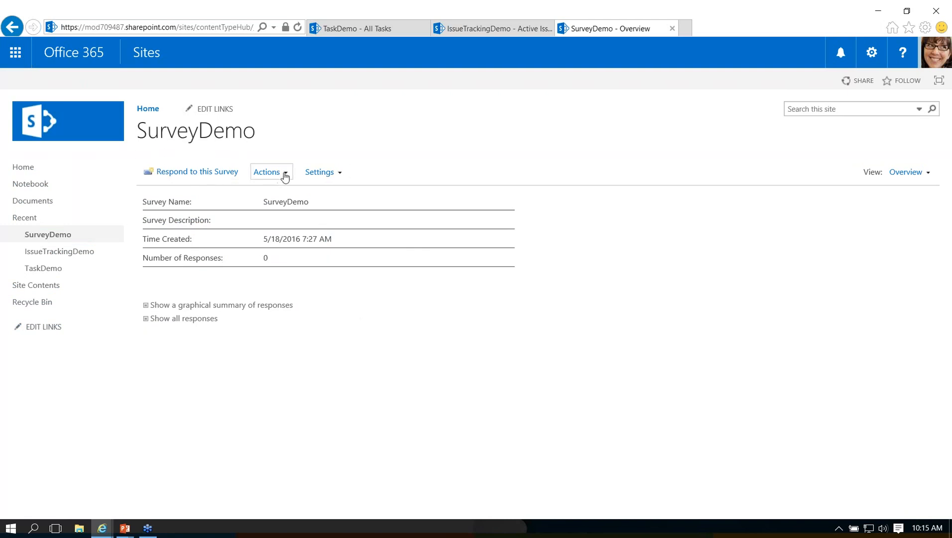
# Add a question to the SurveyDemo survey that reads "What do you think June topics should be?".
pyautogui.click(284, 175)
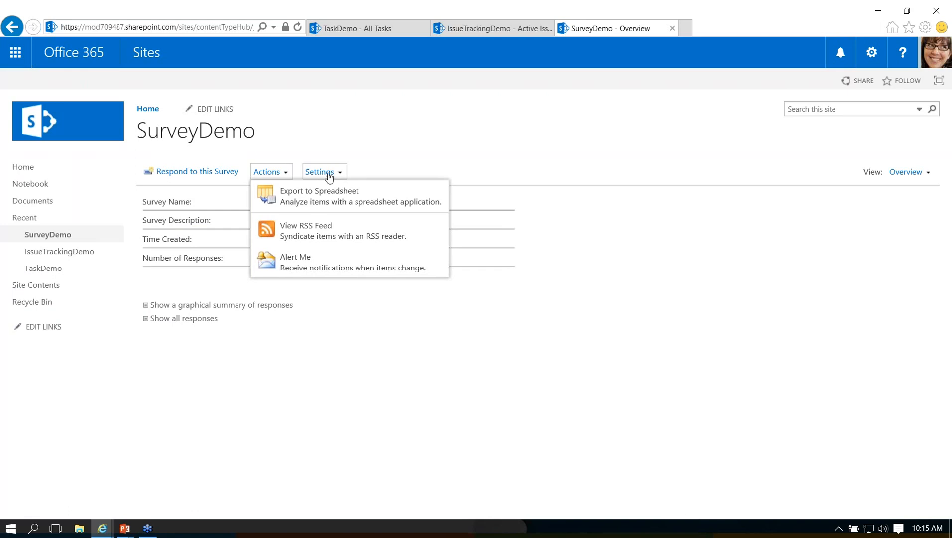
pyautogui.click(337, 175)
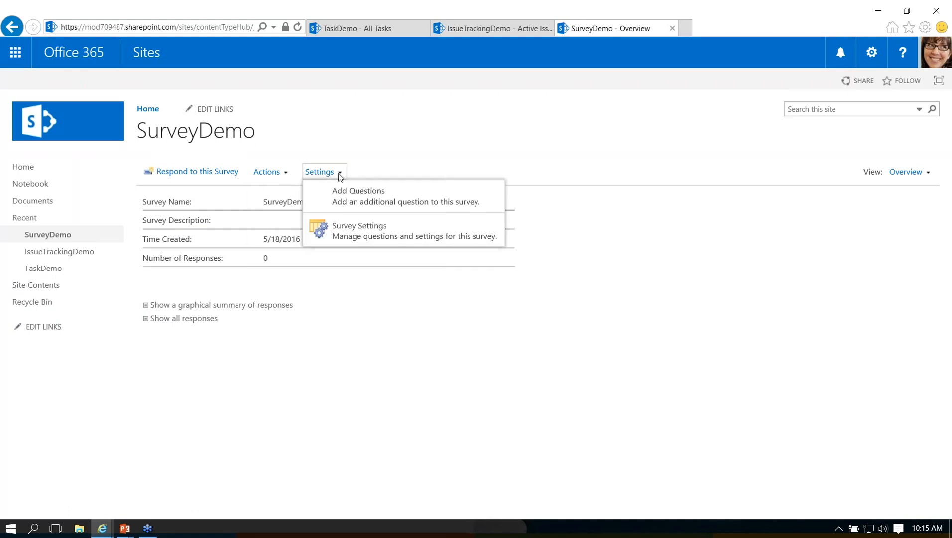
pyautogui.click(354, 194)
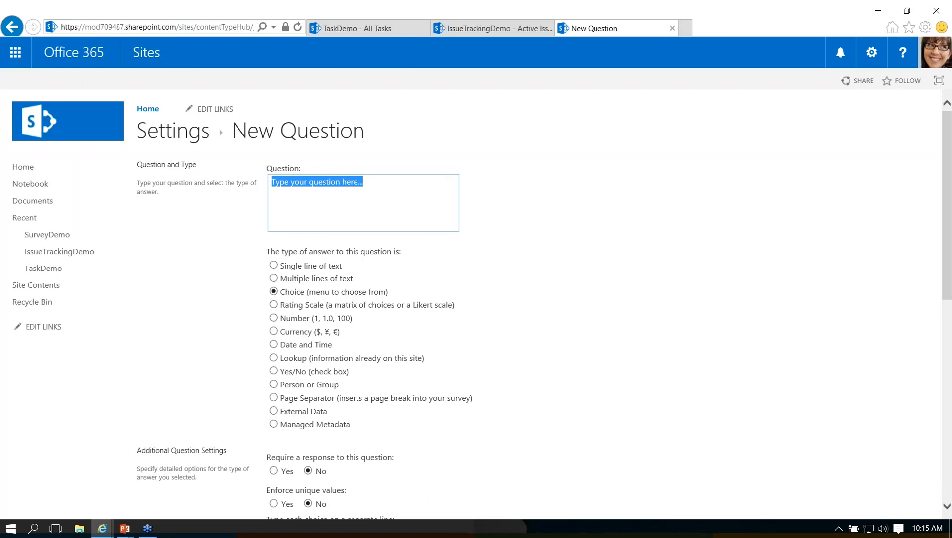
pyautogui.write('What ')
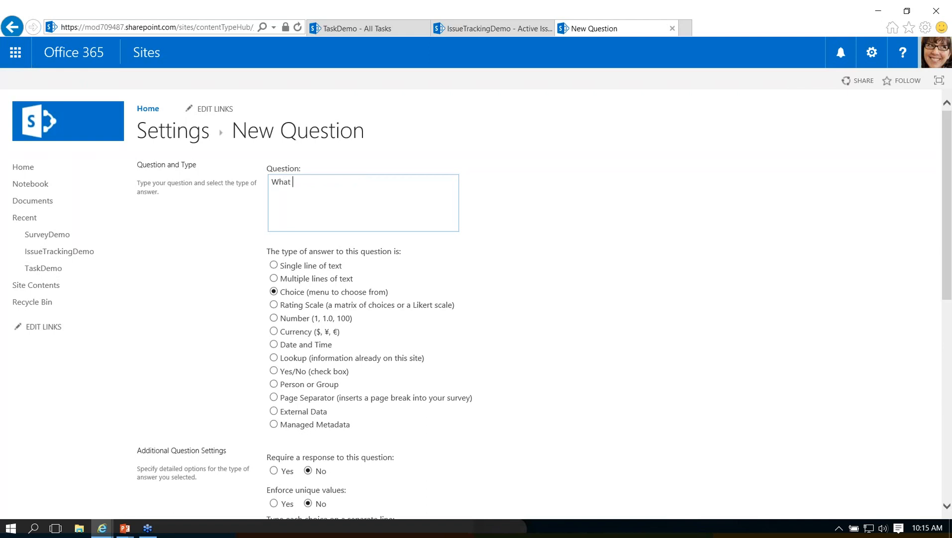
pyautogui.write('do you think June topics should be?')
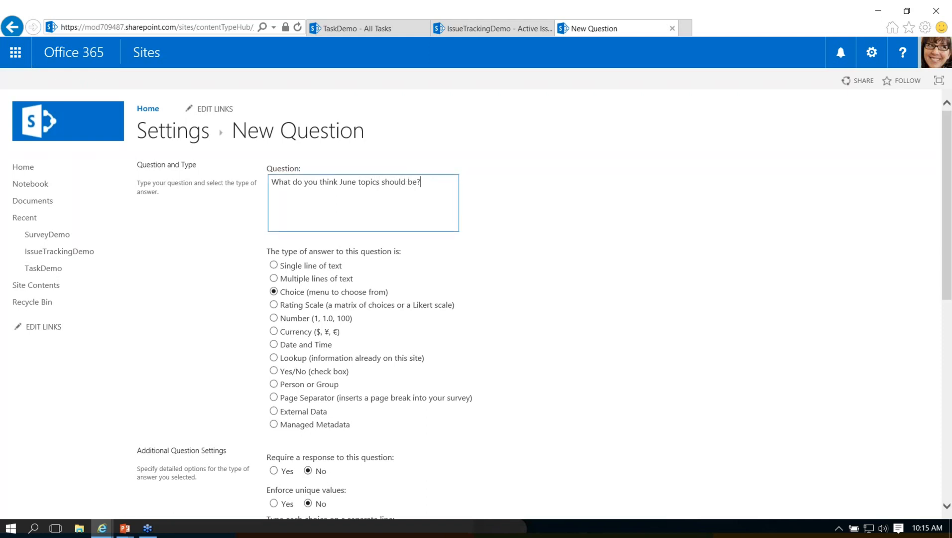
# Set the June topics question's answer type to multiple lines of text with enhanced rich text, and proceed to the next question.
pyautogui.click(274, 278)
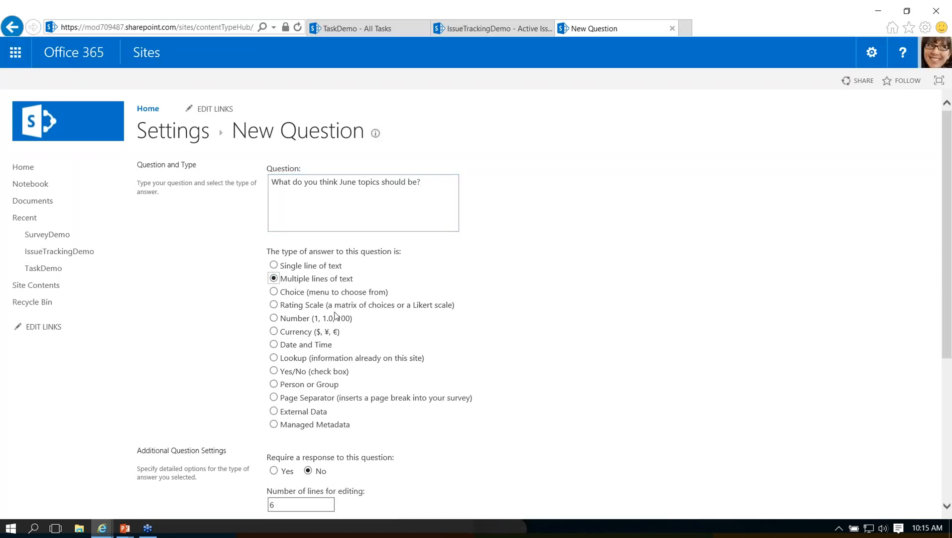
pyautogui.scroll(-3, 428, 354)
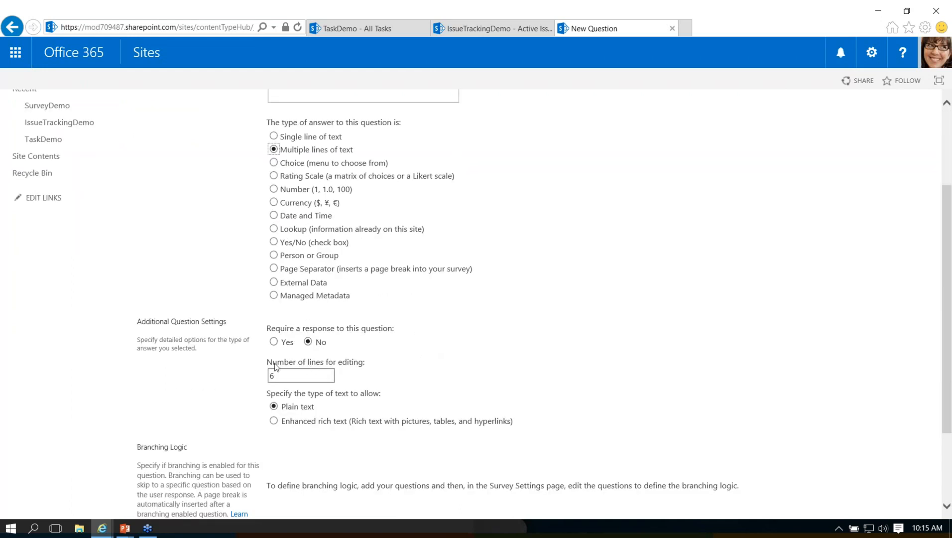
pyautogui.scroll(-3, 450, 373)
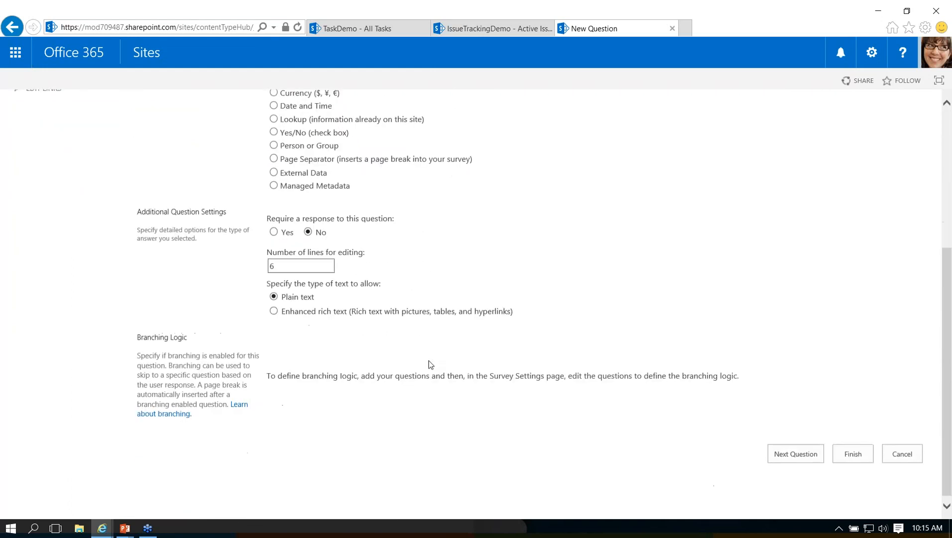
pyautogui.click(431, 309)
pyautogui.click(801, 453)
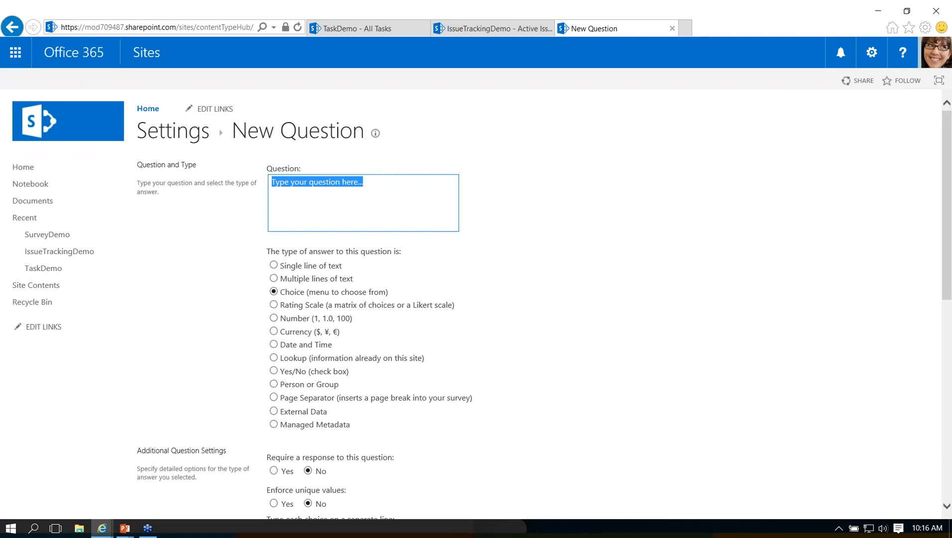
pyautogui.write('Wha')
pyautogui.press('BackSpace')
pyautogui.press('BackSpace')
pyautogui.write('hat browser')
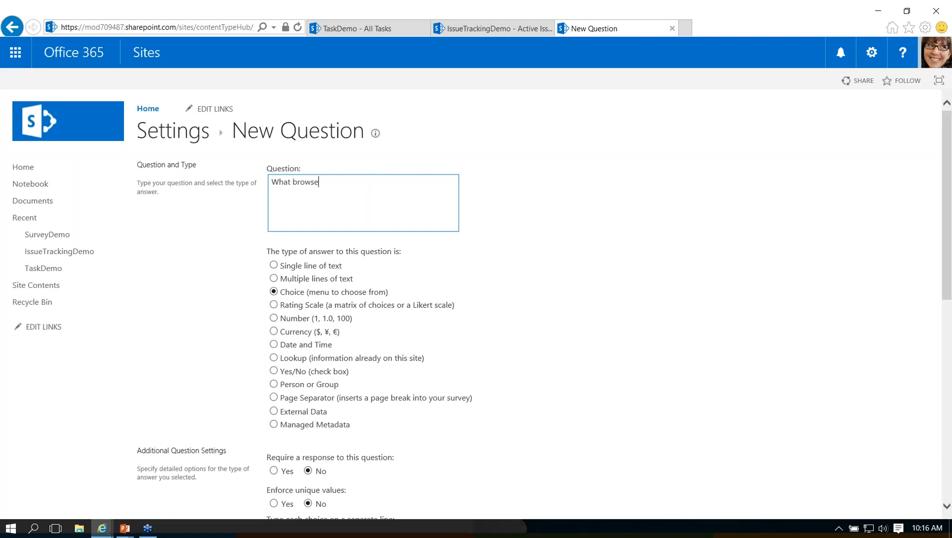
# Enter "What kind of computer do you use?" as the second question's text.
pyautogui.hotkey('ctrl', 'a')
pyautogui.write('What')
pyautogui.write('kind of coput')
pyautogui.press('BackSpace')
pyautogui.press('BackSpace')
pyautogui.press('BackSpace')
pyautogui.press('BackSpace')
pyautogui.write('omputer do yhou')
pyautogui.press('BackSpace')
pyautogui.press('BackSpace')
pyautogui.press('BackSpace')
pyautogui.press('BackSpace')
pyautogui.write('ou use?')
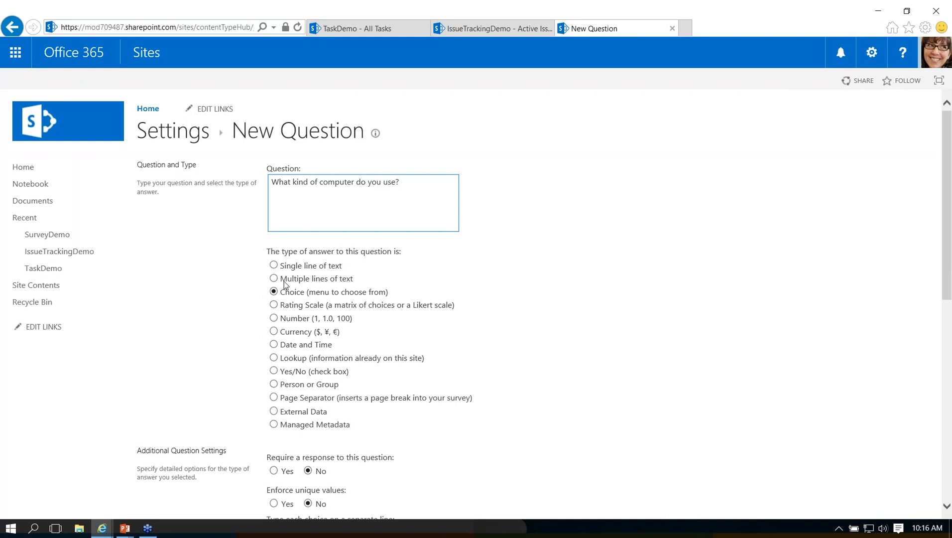
# Replace the computer question's placeholder choices with Windows, Macintosh and Linux, and proceed to the next question.
pyautogui.scroll(-3, 295, 324)
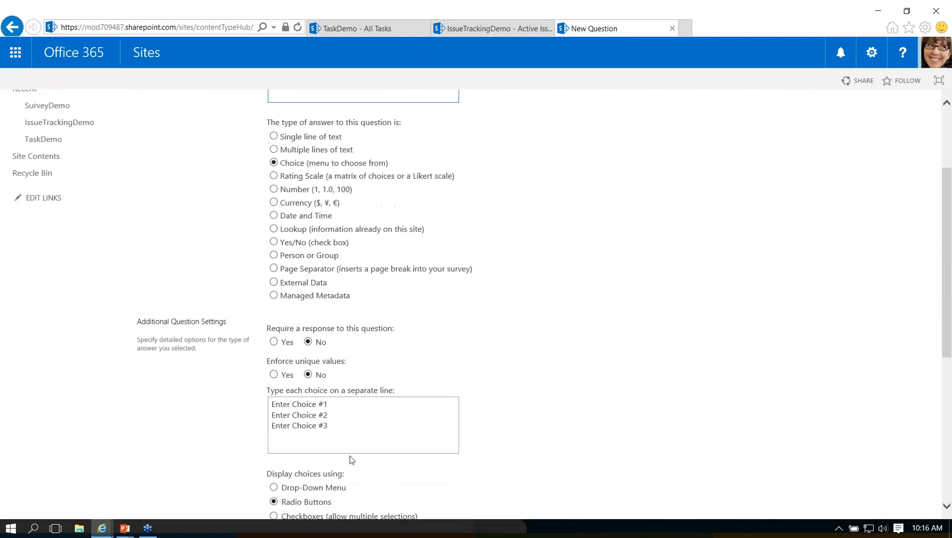
pyautogui.moveTo(352, 434); pyautogui.dragTo(256, 385)
pyautogui.write('Windows')
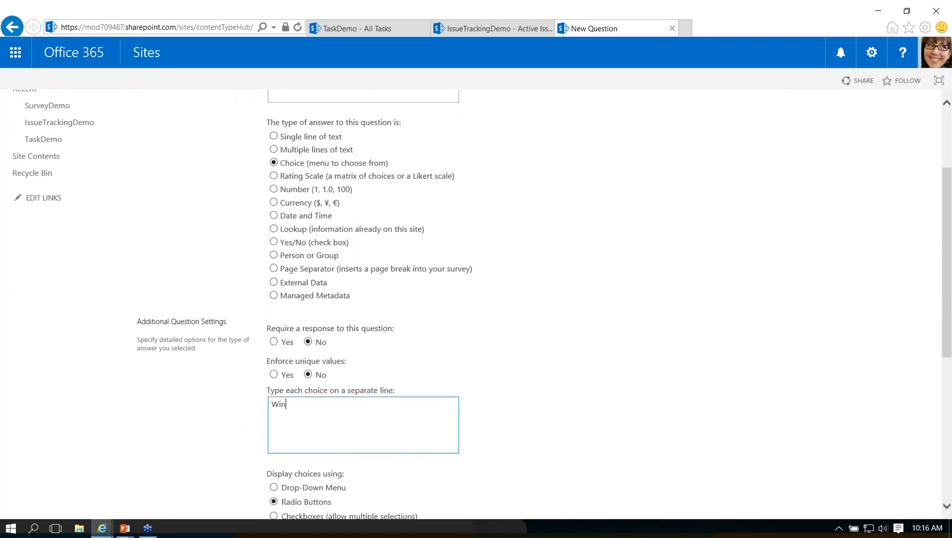
pyautogui.press('Return')
pyautogui.write('Macintosh')
pyautogui.press('Return')
pyautogui.write('Linux')
pyautogui.scroll(-2, 362, 304)
pyautogui.scroll(-2, 230, 366)
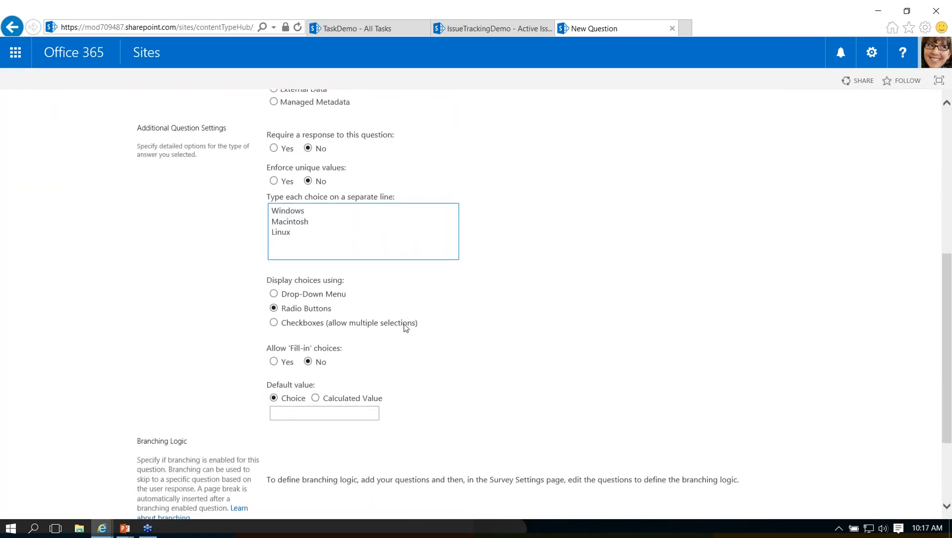
pyautogui.scroll(-2, 438, 333)
pyautogui.scroll(-1, 304, 375)
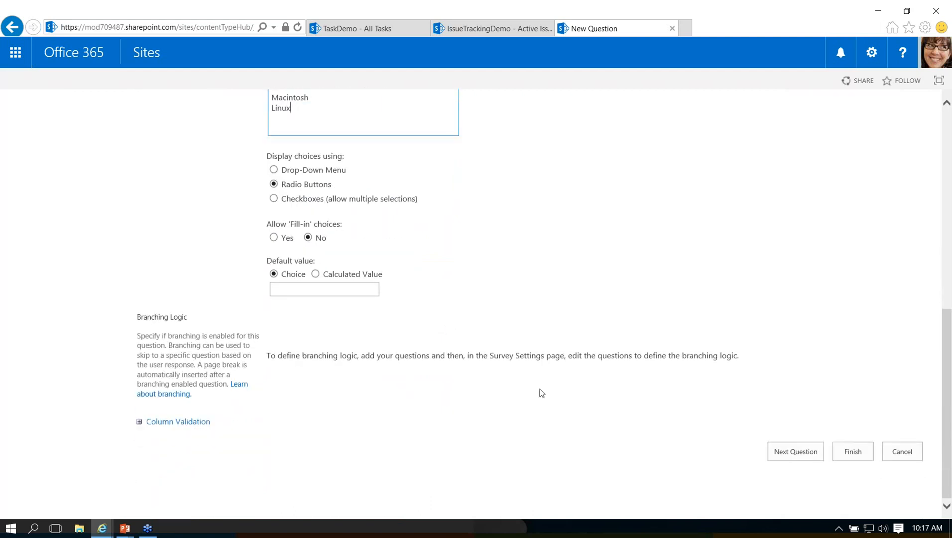
pyautogui.click(794, 451)
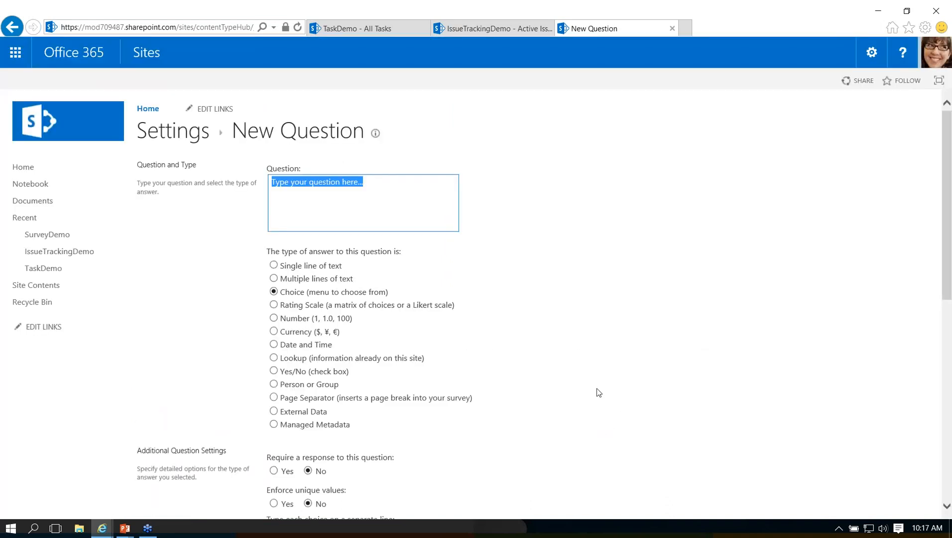
# Finish adding questions, leaving the third question with its placeholder text and choices.
pyautogui.scroll(-10, 599, 392)
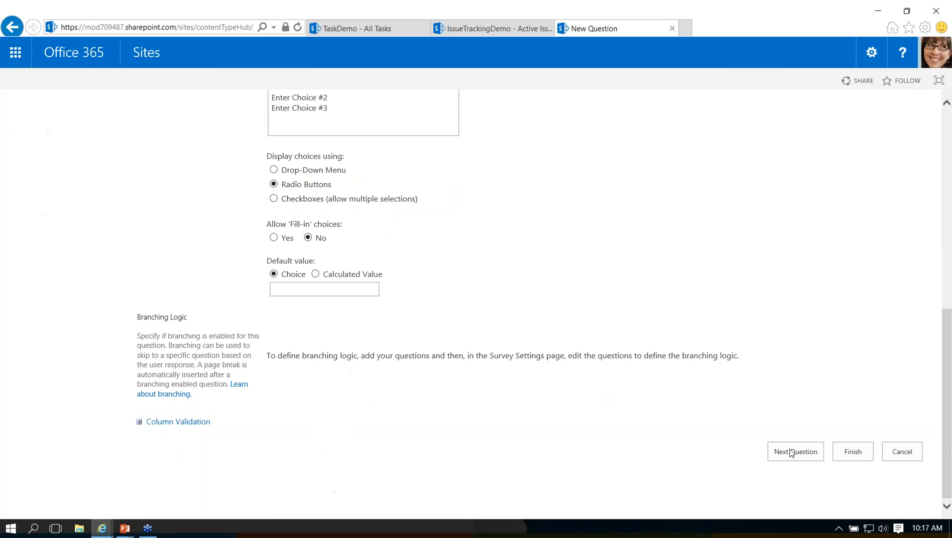
pyautogui.click(862, 453)
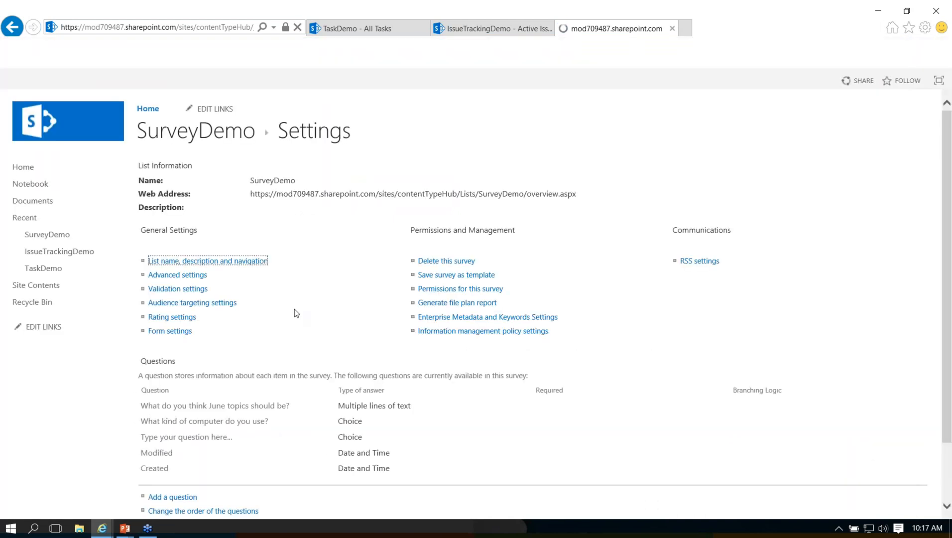
# Open the June topics question to check its branching logic options, and return to the survey settings.
pyautogui.scroll(-2, 395, 287)
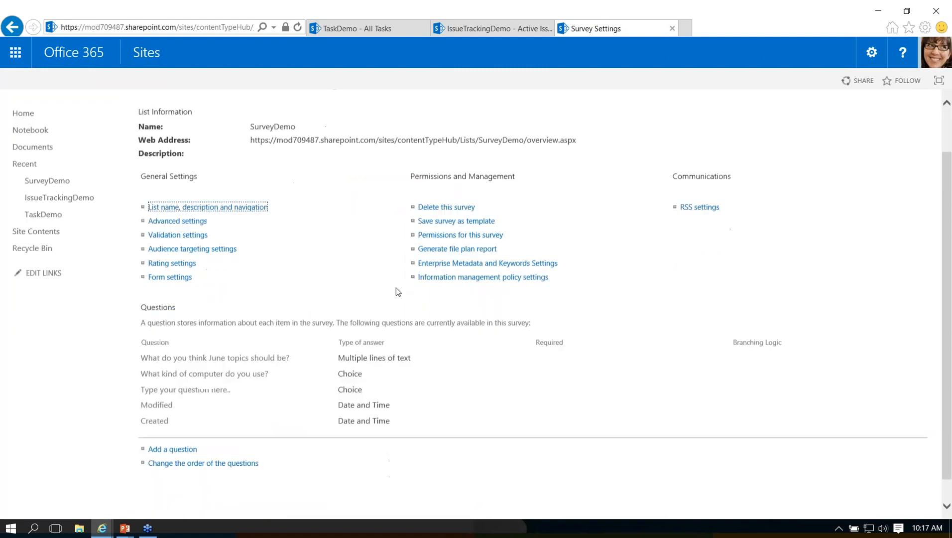
pyautogui.click(173, 335)
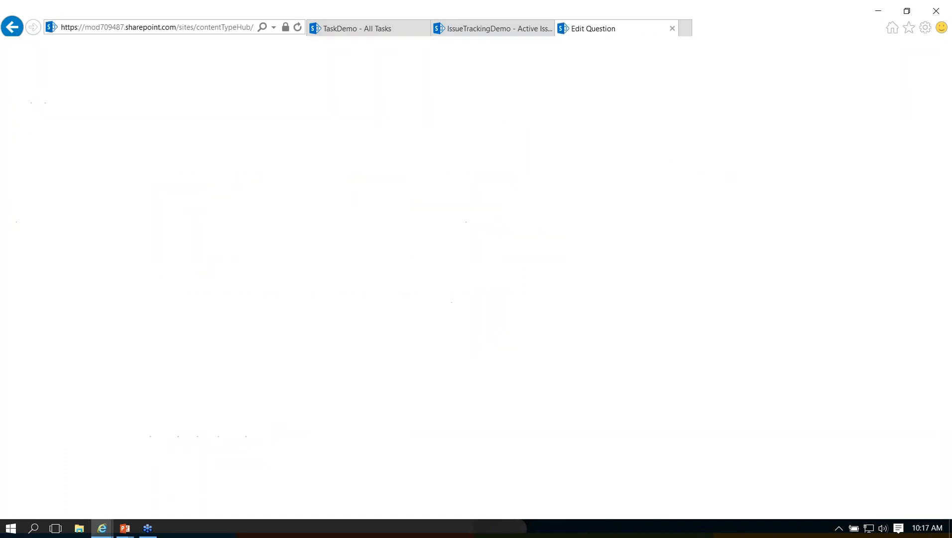
pyautogui.scroll(-2, 536, 328)
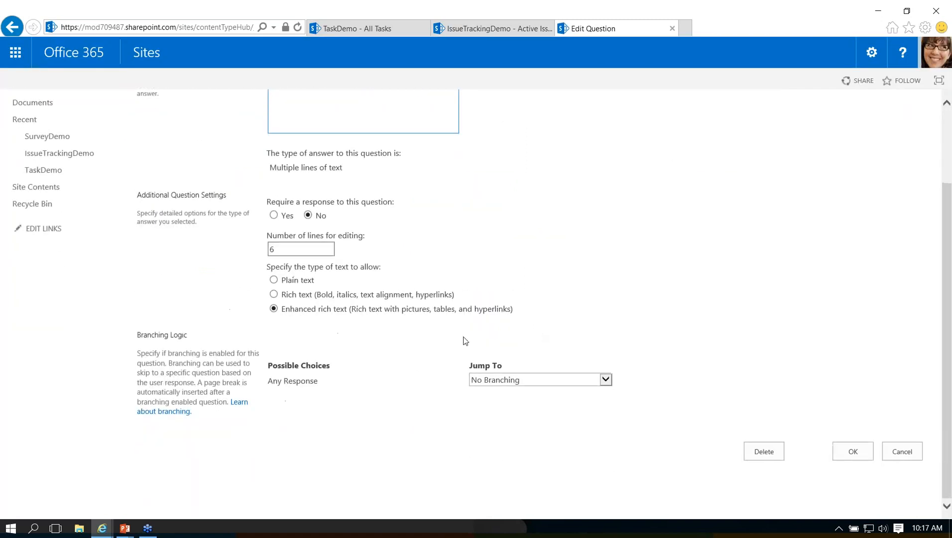
pyautogui.click(15, 23)
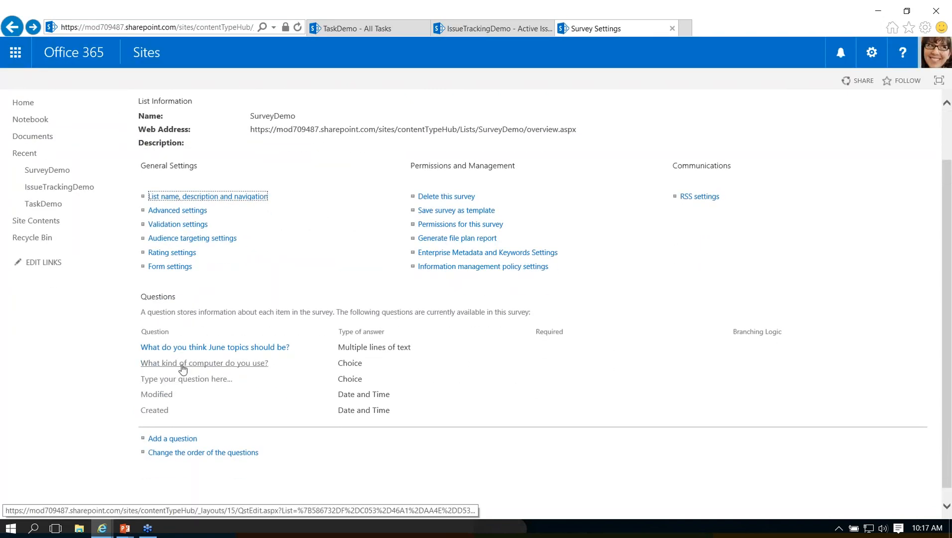
# Edit the computer question so that the Windows choice jumps to the "Type your question here..." question, and save it.
pyautogui.click(182, 367)
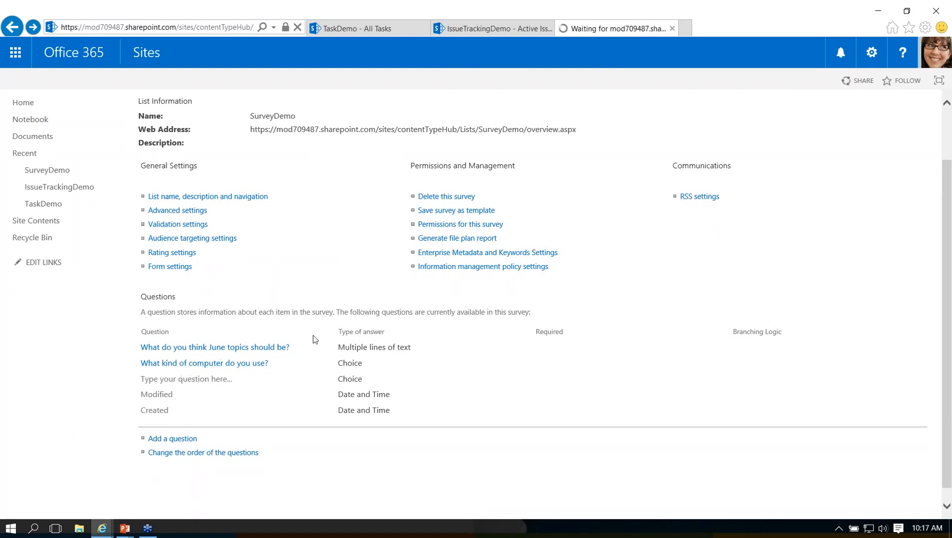
pyautogui.scroll(-5, 398, 344)
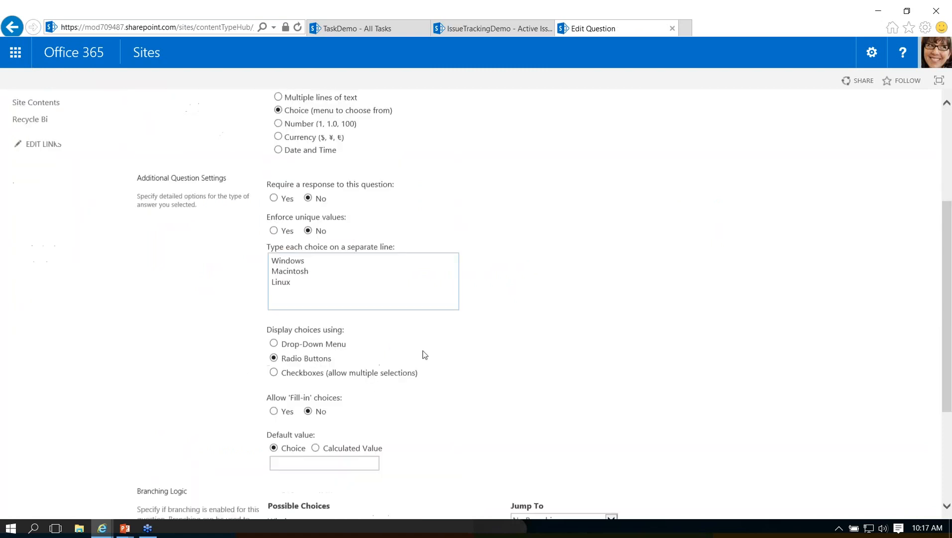
pyautogui.scroll(-3, 450, 377)
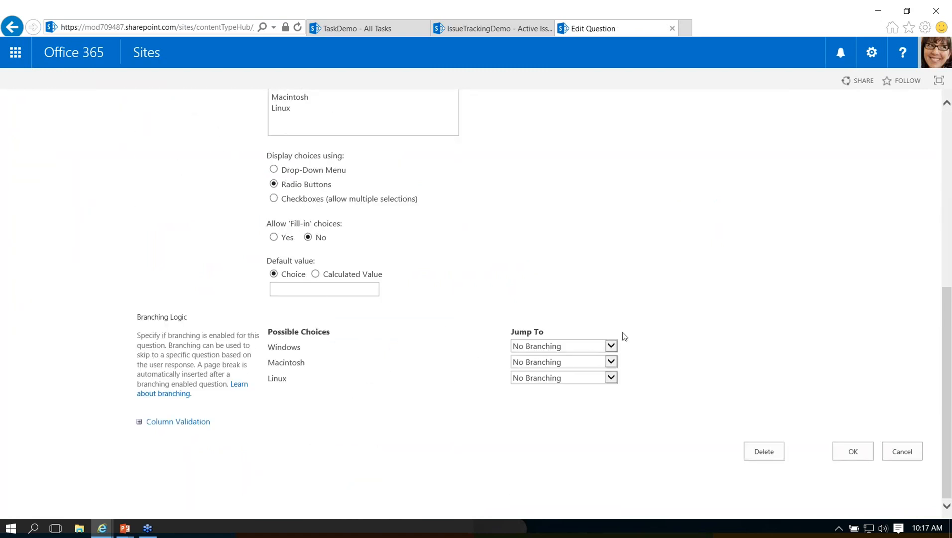
pyautogui.click(612, 347)
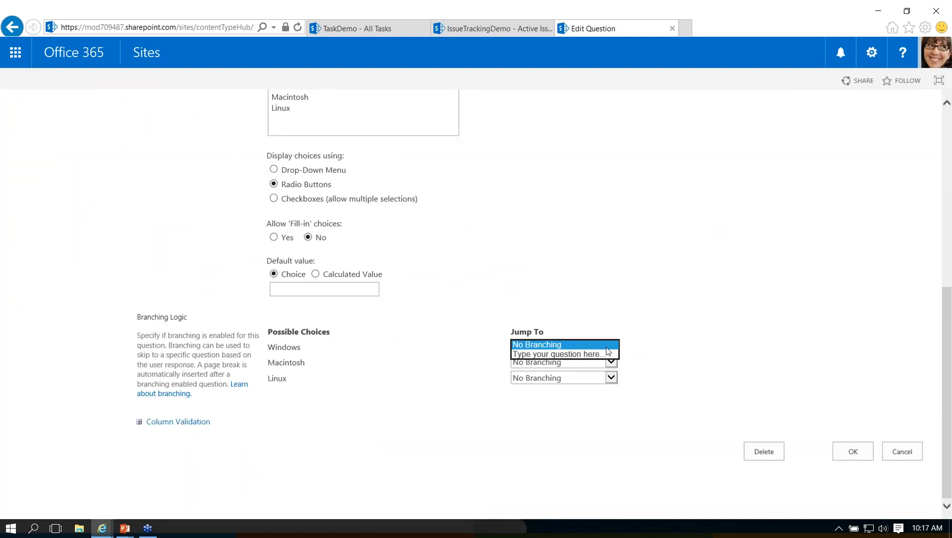
pyautogui.click(611, 360)
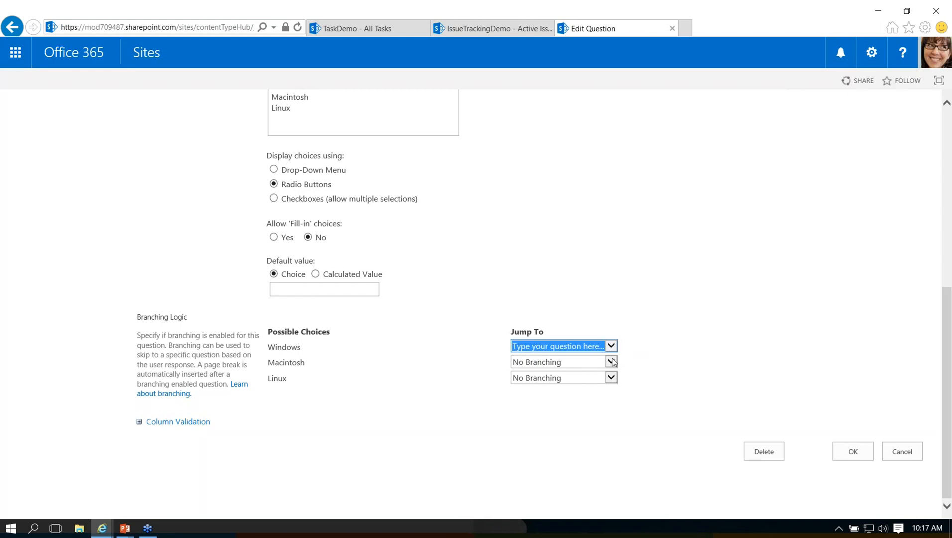
pyautogui.click(553, 346)
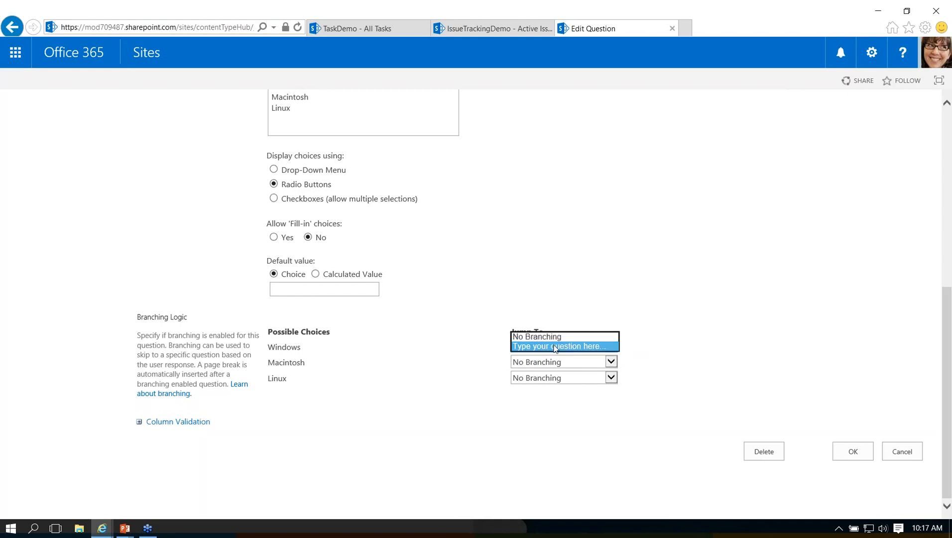
pyautogui.click(555, 347)
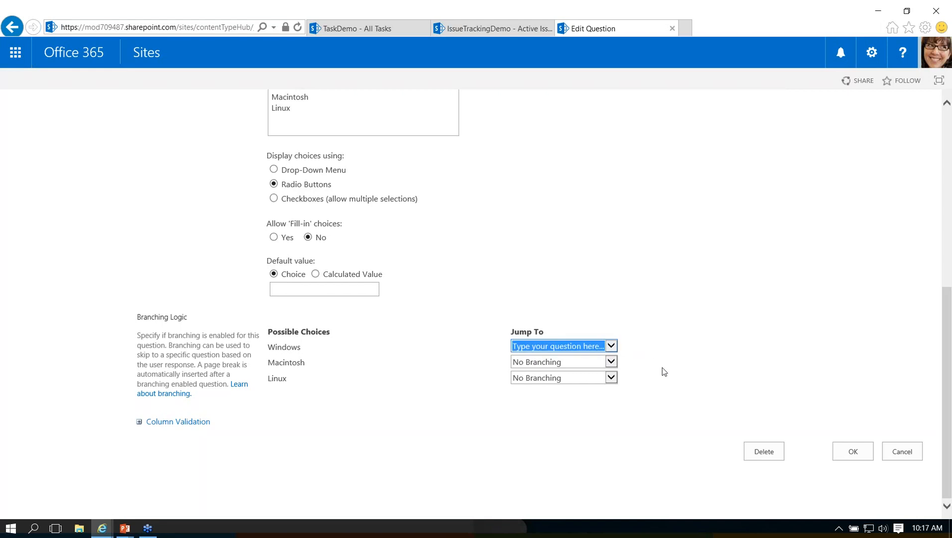
pyautogui.click(853, 451)
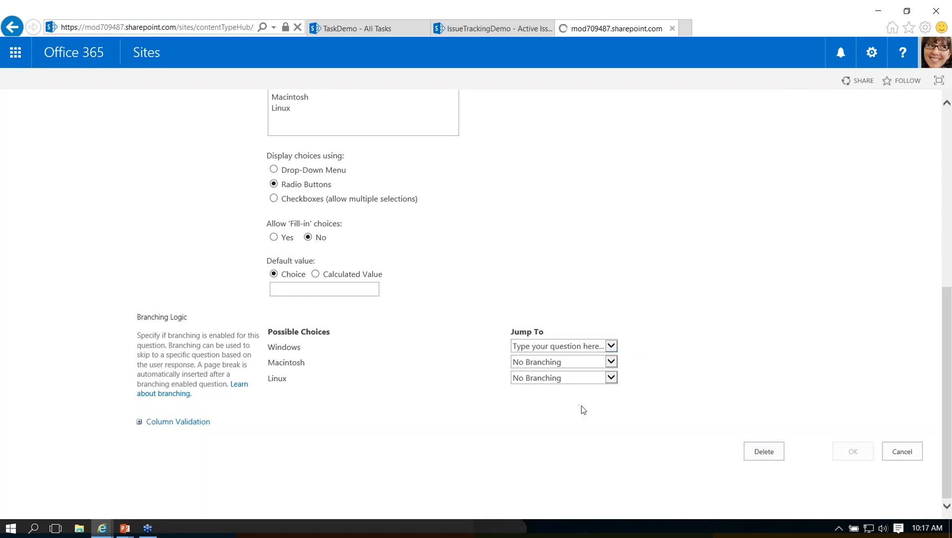
# Reopen the "What kind of computer do you use?" question and review the branching logic for its choices.
pyautogui.scroll(-2, 582, 410)
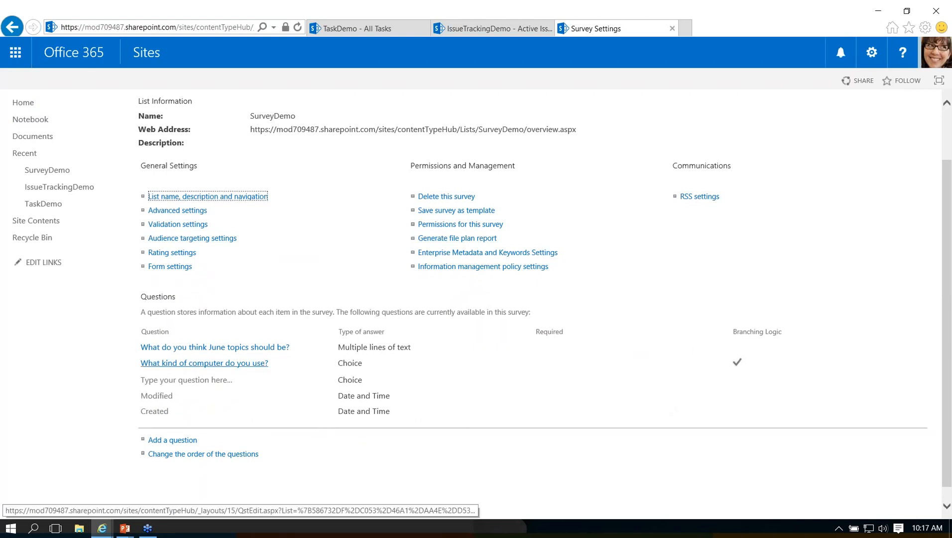
pyautogui.click(204, 362)
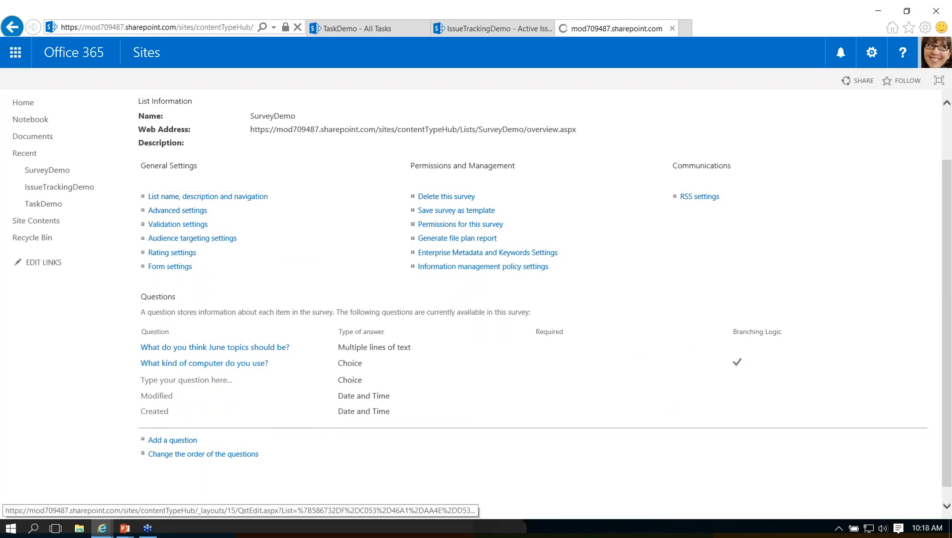
pyautogui.scroll(-6, 608, 395)
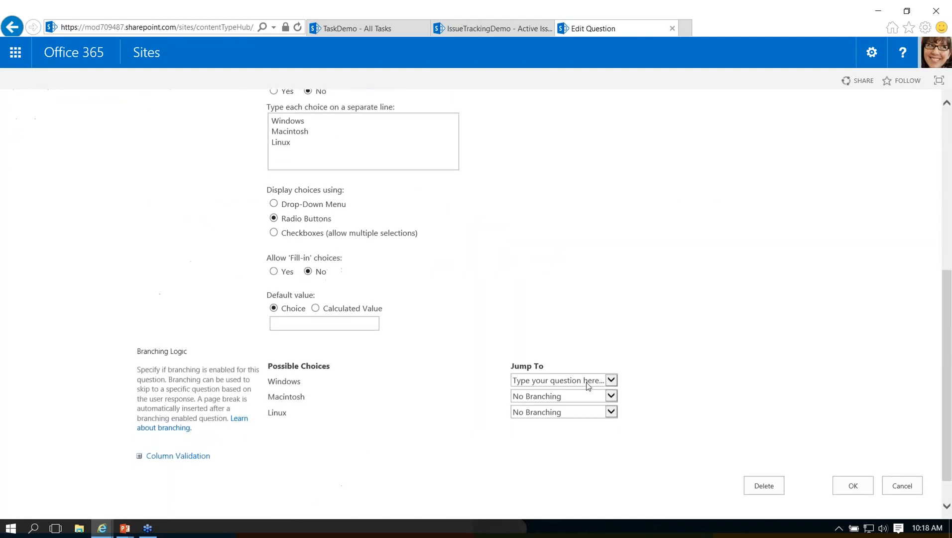
# Make the Macintosh choice of the computer question also jump to the "Type your question here..." question, and save the question.
pyautogui.click(581, 382)
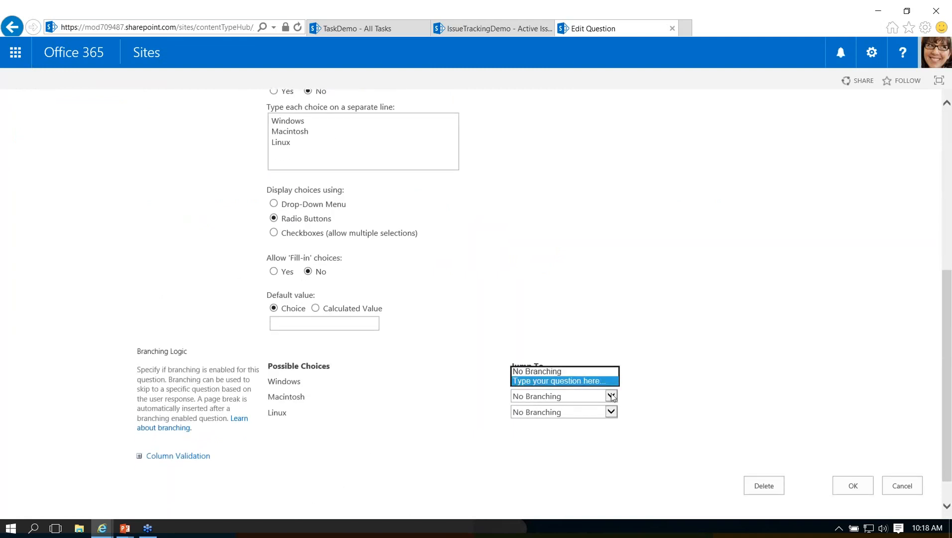
pyautogui.click(581, 381)
pyautogui.click(591, 396)
pyautogui.click(593, 403)
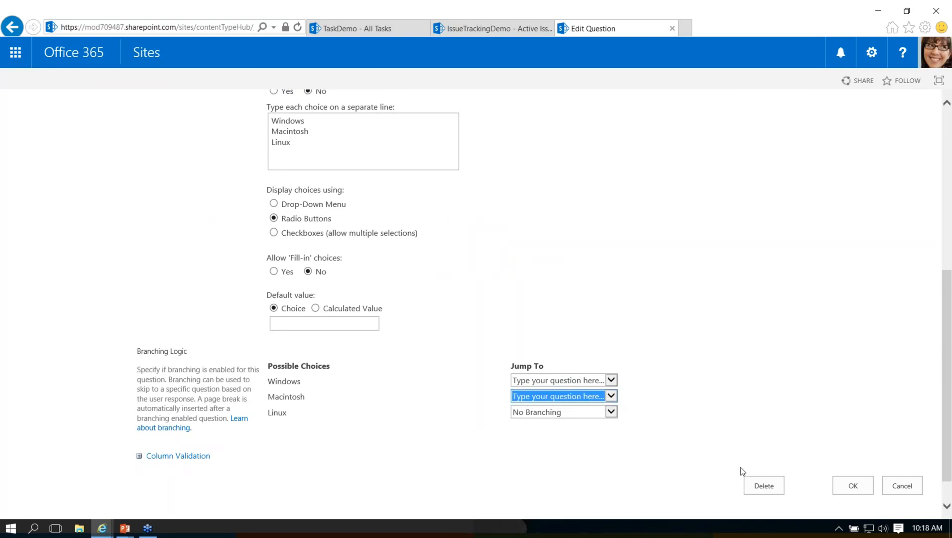
pyautogui.click(855, 487)
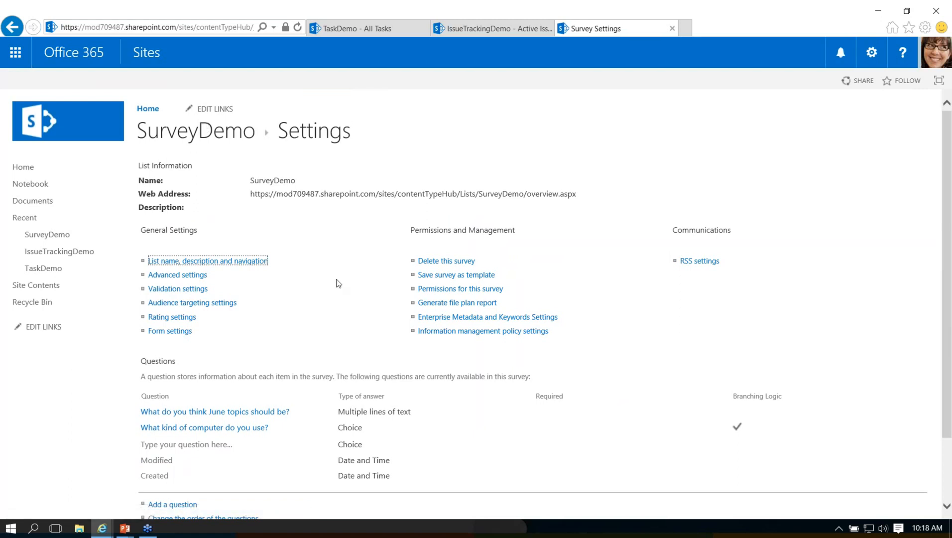
# Respond to the SurveyDemo survey with Windows as the computer and Enter Choice #1 on the branched page, and finish the response.
pyautogui.scroll(-3, 365, 334)
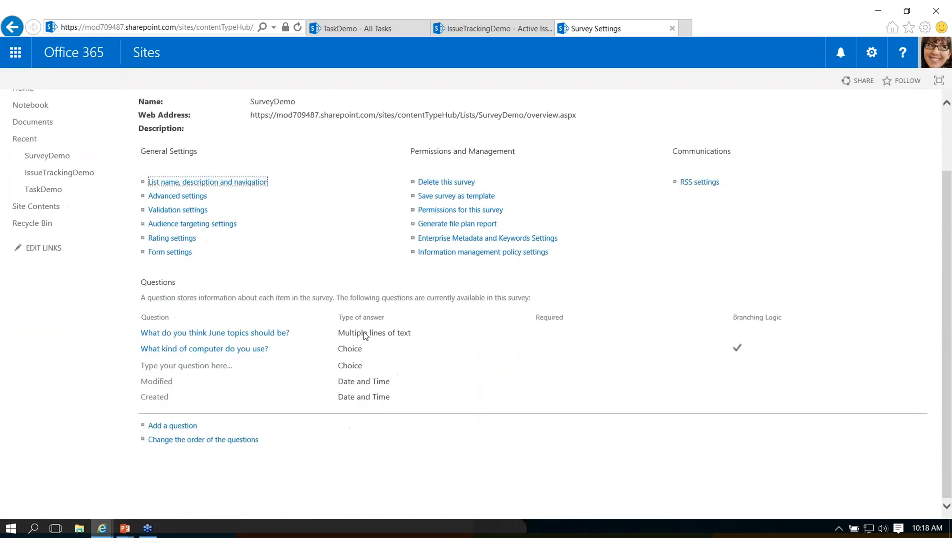
pyautogui.scroll(2, 365, 333)
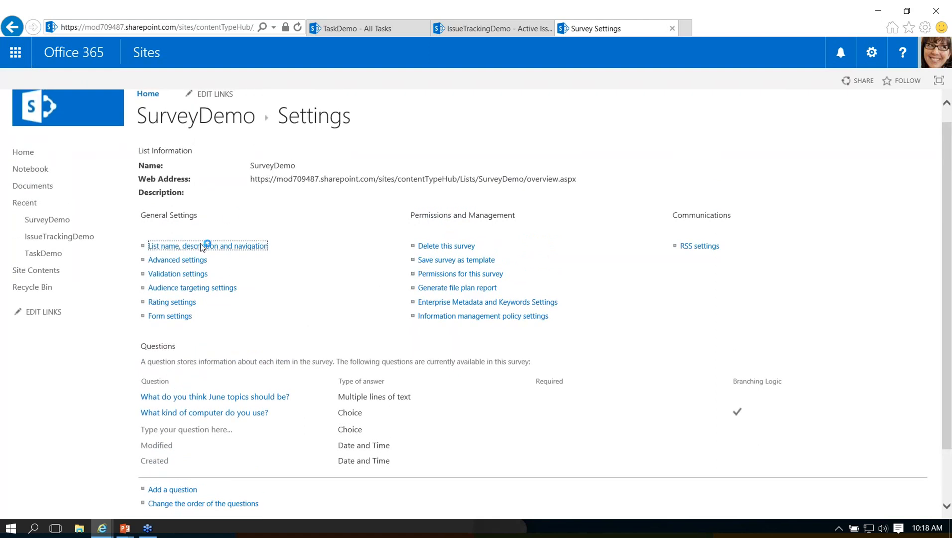
pyautogui.click(161, 124)
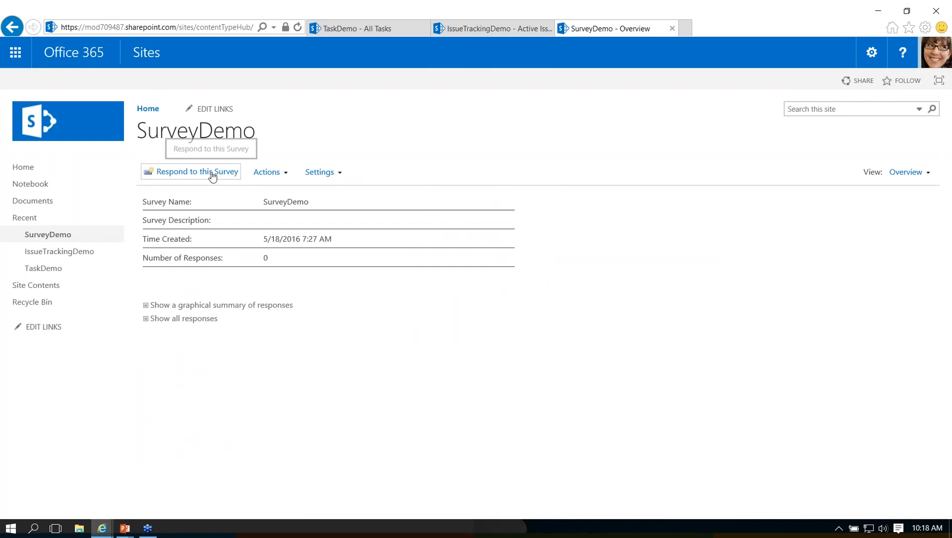
pyautogui.click(212, 175)
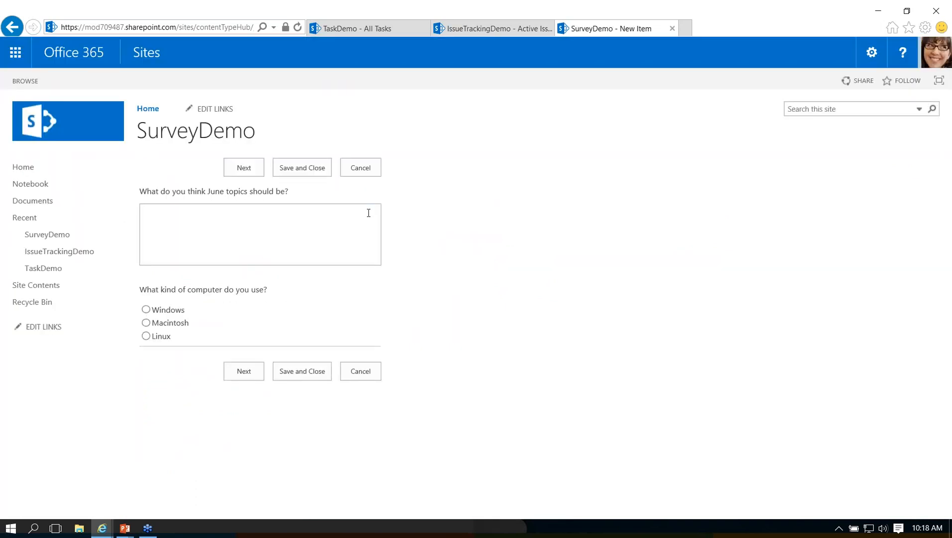
pyautogui.click(273, 219)
pyautogui.click(146, 309)
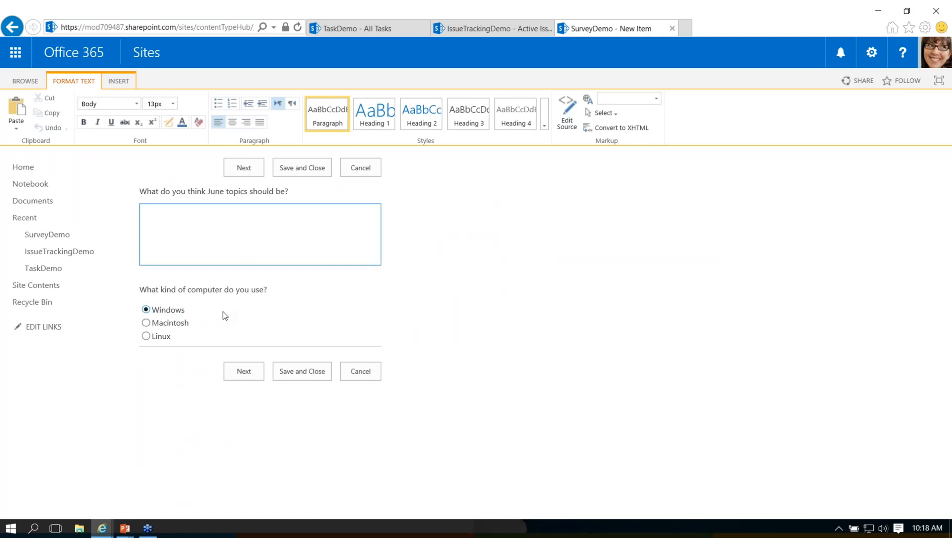
pyautogui.click(244, 373)
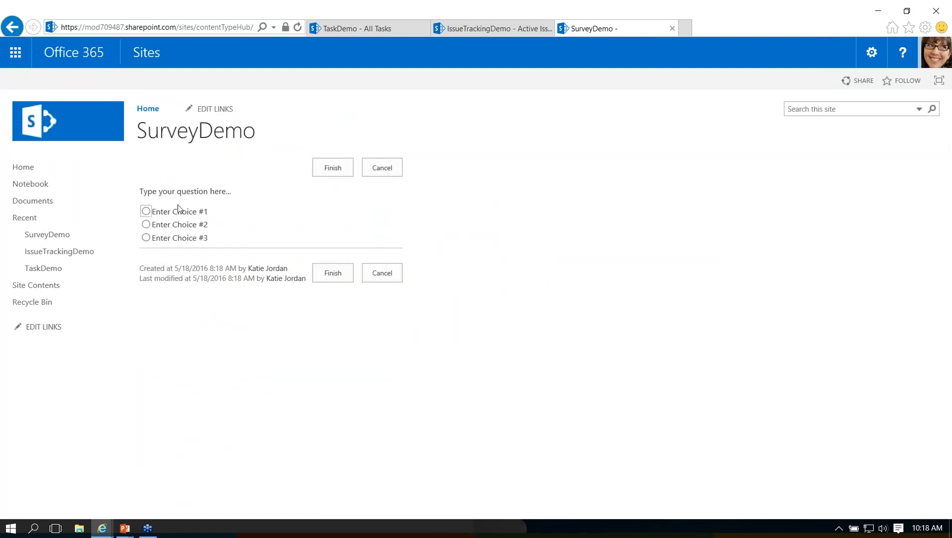
pyautogui.click(145, 212)
pyautogui.click(340, 273)
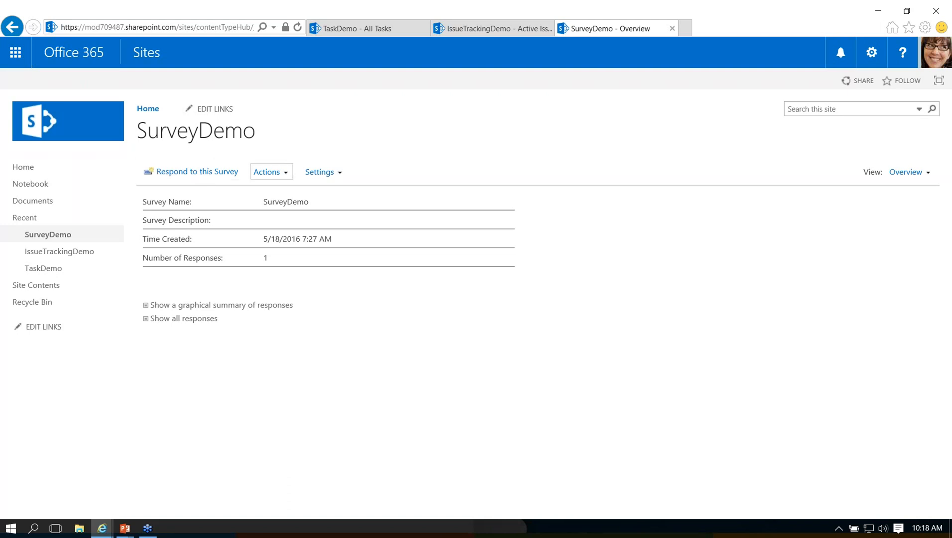
# Try to submit a second response to the SurveyDemo survey, and go back to the team site.
pyautogui.click(328, 173)
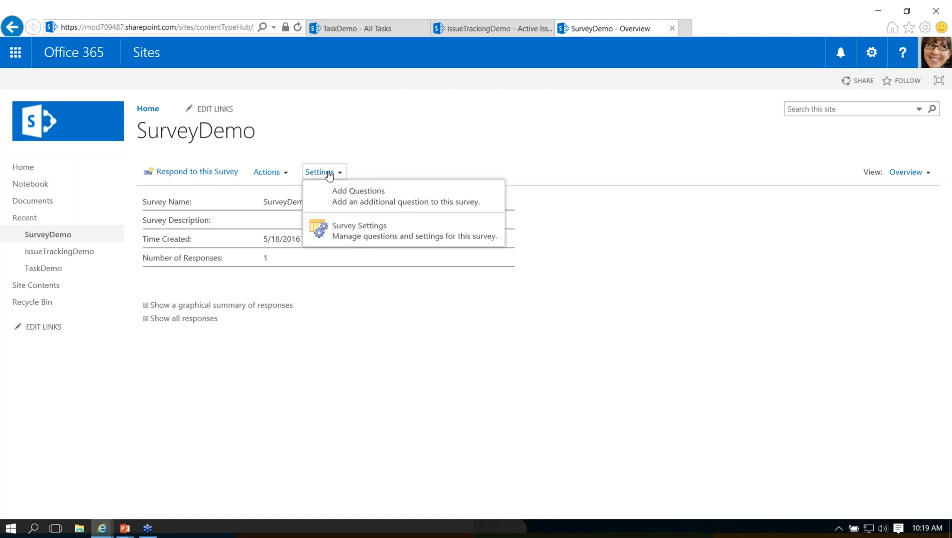
pyautogui.click(371, 114)
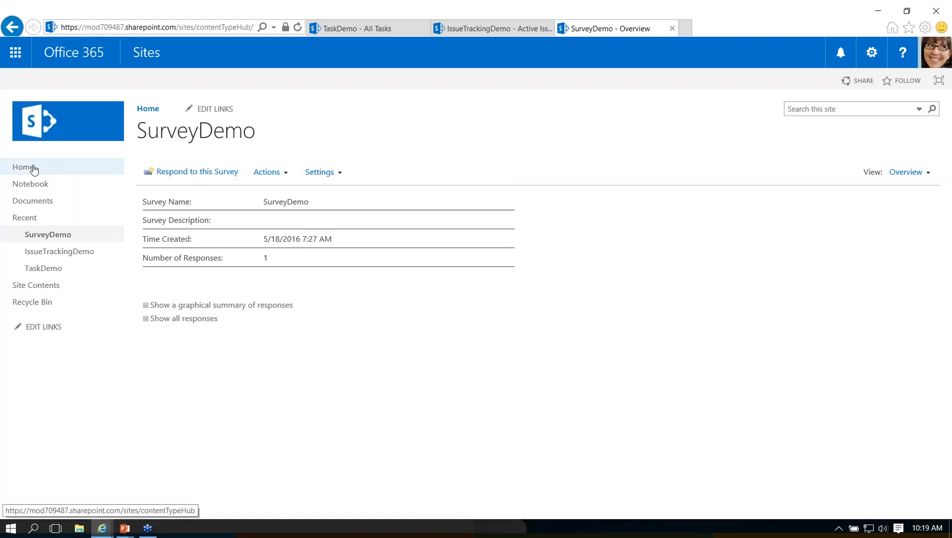
pyautogui.click(33, 169)
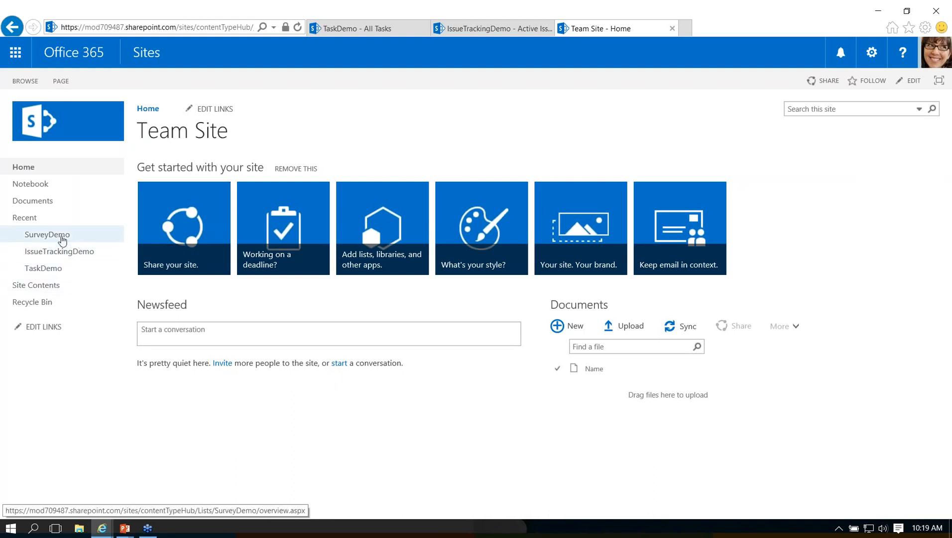
pyautogui.click(47, 234)
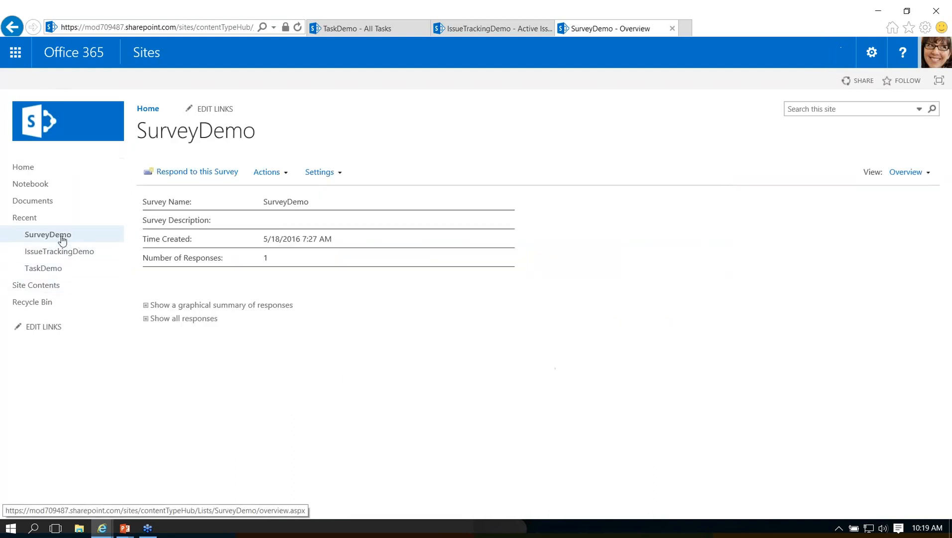
pyautogui.click(198, 172)
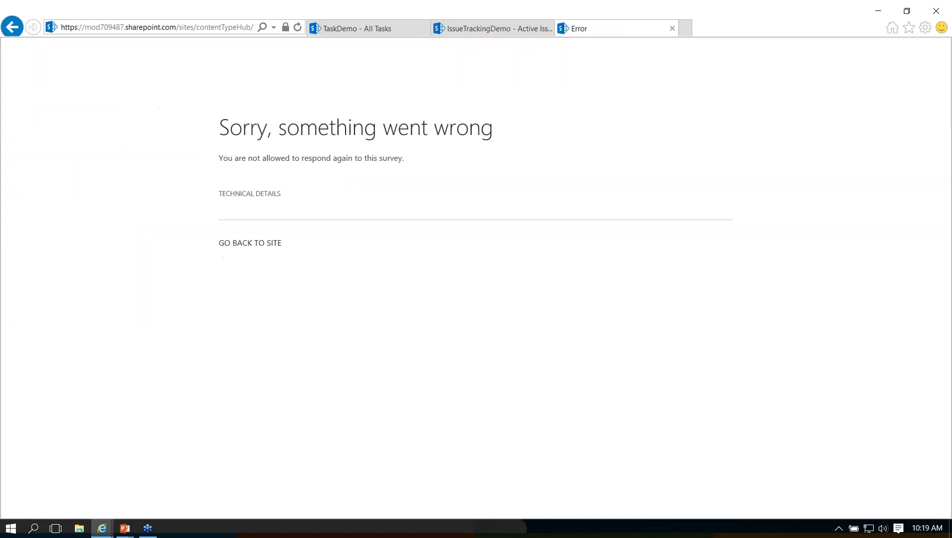
pyautogui.click(251, 244)
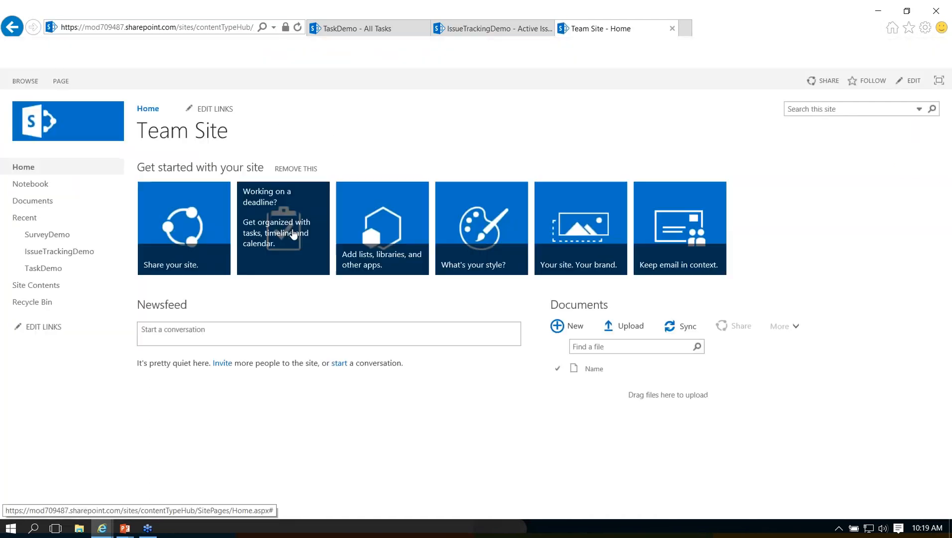
# Look over the new question form of SurveyDemo, including its branching logic section, and return to the survey settings without adding a question.
pyautogui.click(47, 235)
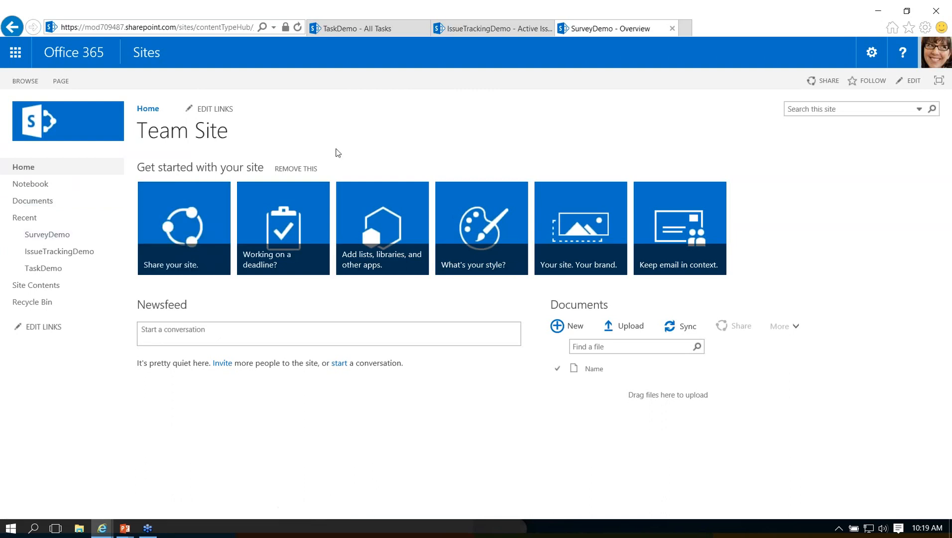
pyautogui.click(339, 174)
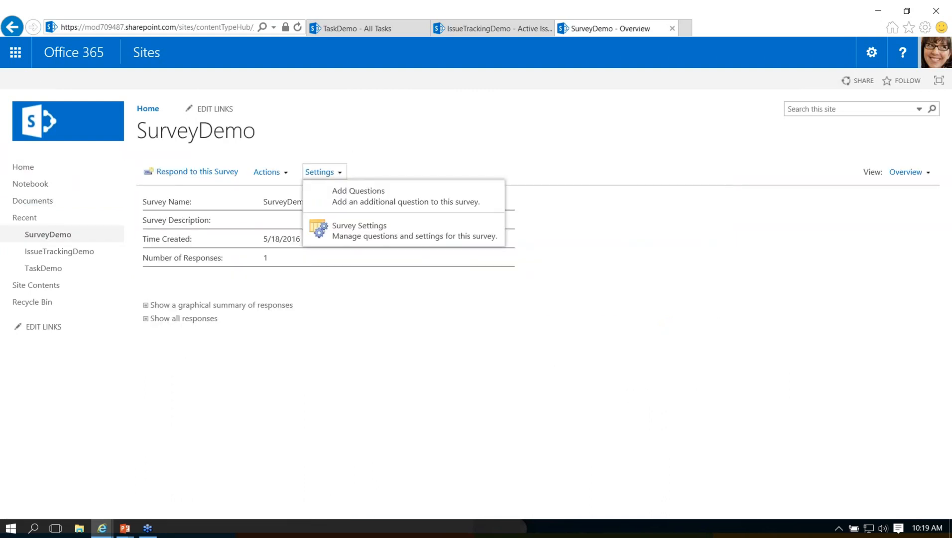
pyautogui.click(340, 199)
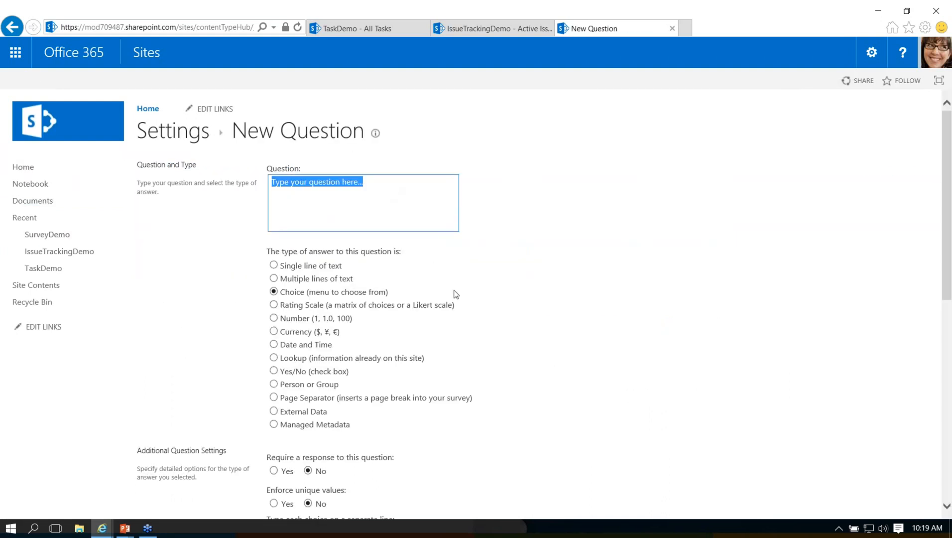
pyautogui.scroll(-7, 452, 294)
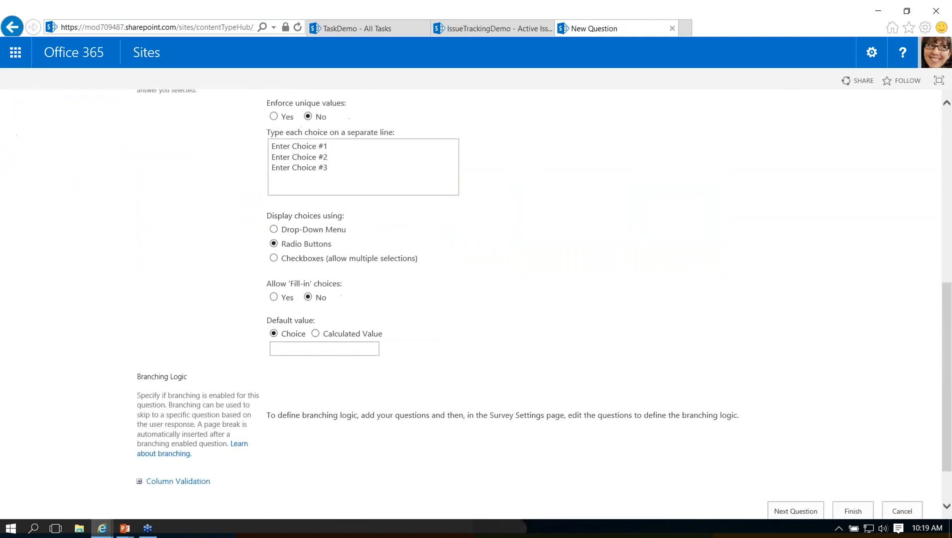
pyautogui.scroll(7, 318, 224)
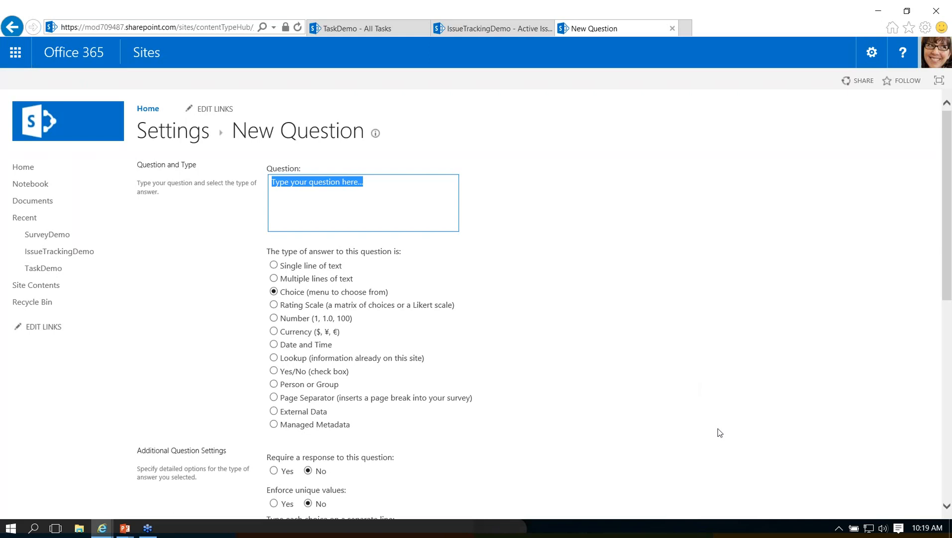
pyautogui.scroll(-7, 720, 432)
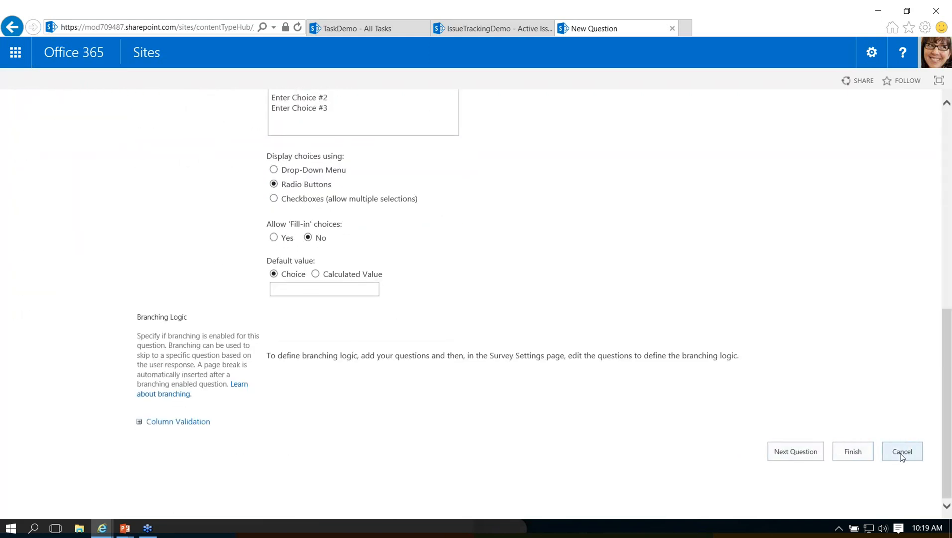
pyautogui.click(901, 454)
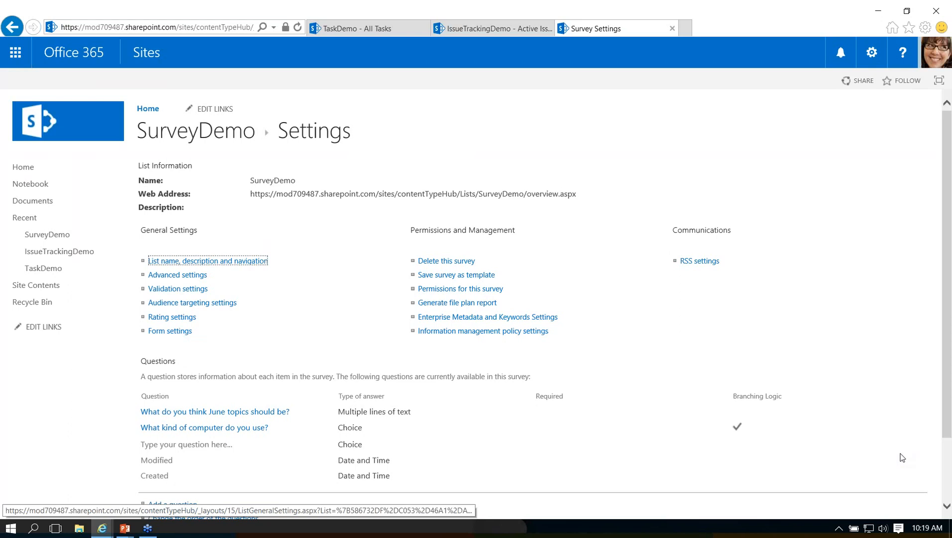
# Open the placeholder question for editing and change its text to "What browser do you use?".
pyautogui.scroll(-1, 235, 493)
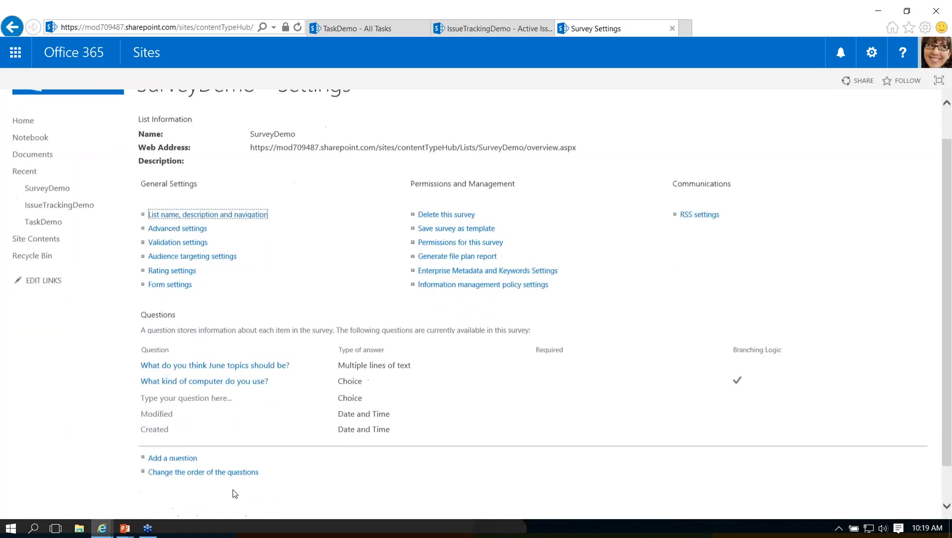
pyautogui.click(200, 380)
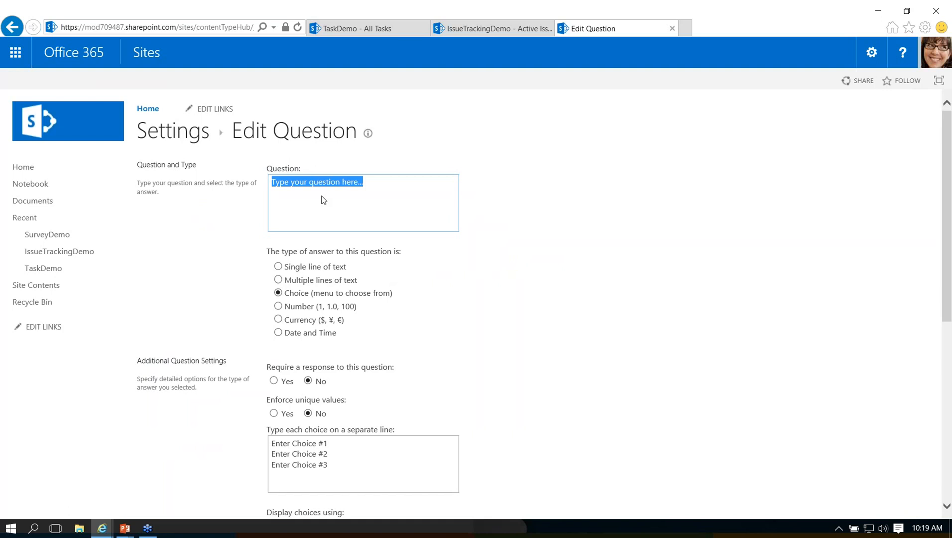
pyautogui.write('What browser do you use?')
# Replace the placeholder choices of the browser question with Internet Explorer, Edge, Firefox and Chrome, and save the question.
pyautogui.moveTo(355, 469); pyautogui.dragTo(237, 418)
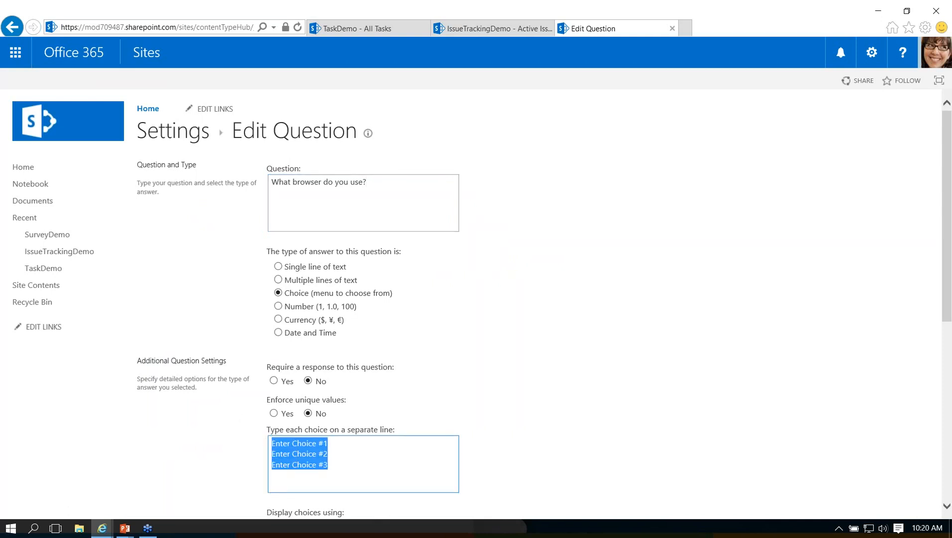
pyautogui.write('IE')
pyautogui.press('Return')
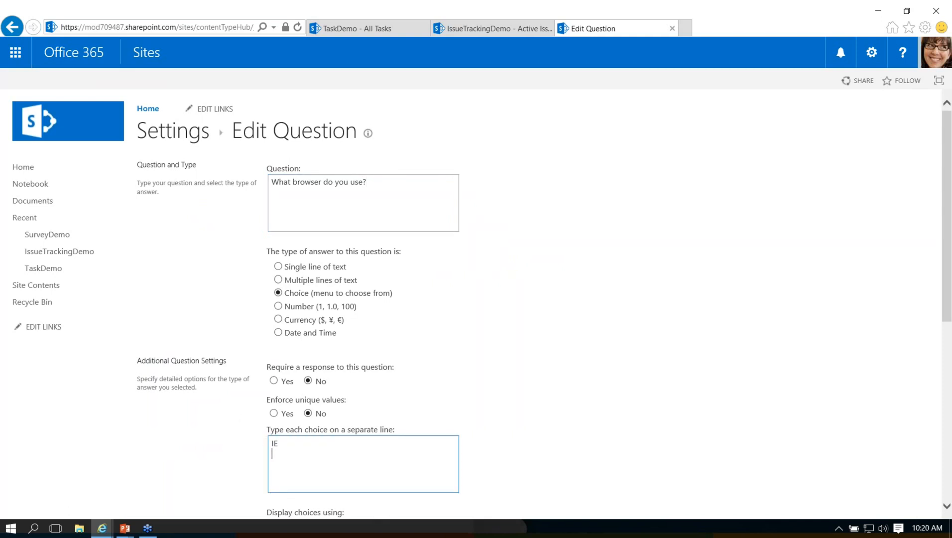
pyautogui.press('BackSpace')
pyautogui.press('BackSpace')
pyautogui.write('nternet Explorer')
pyautogui.press('Return')
pyautogui.write('Edge')
pyautogui.press('Return')
pyautogui.write('Firefox')
pyautogui.press('Return')
pyautogui.write('Chrome')
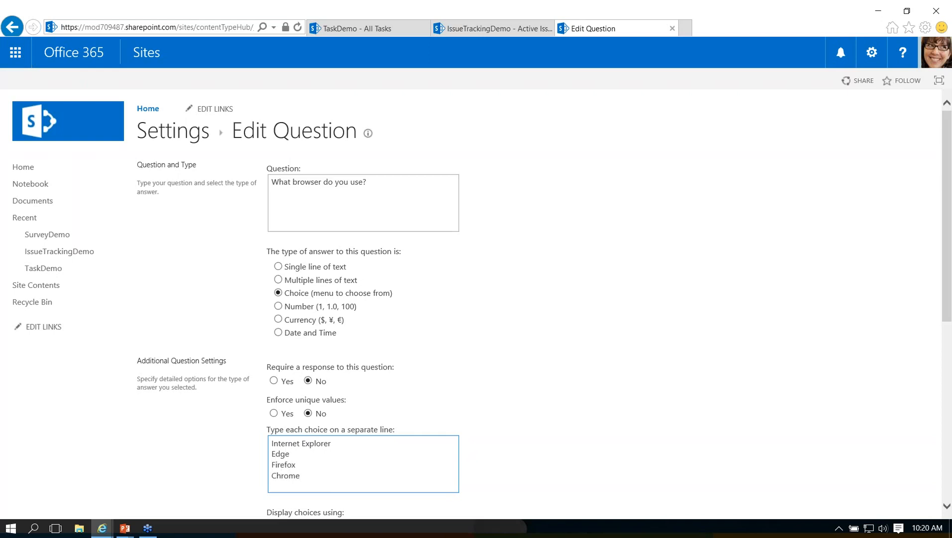
pyautogui.scroll(-7, 663, 397)
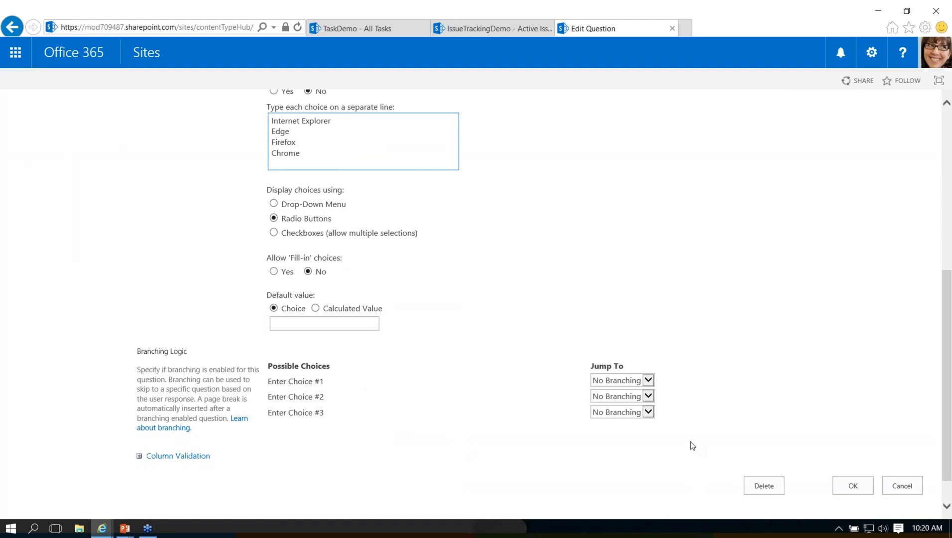
pyautogui.click(648, 346)
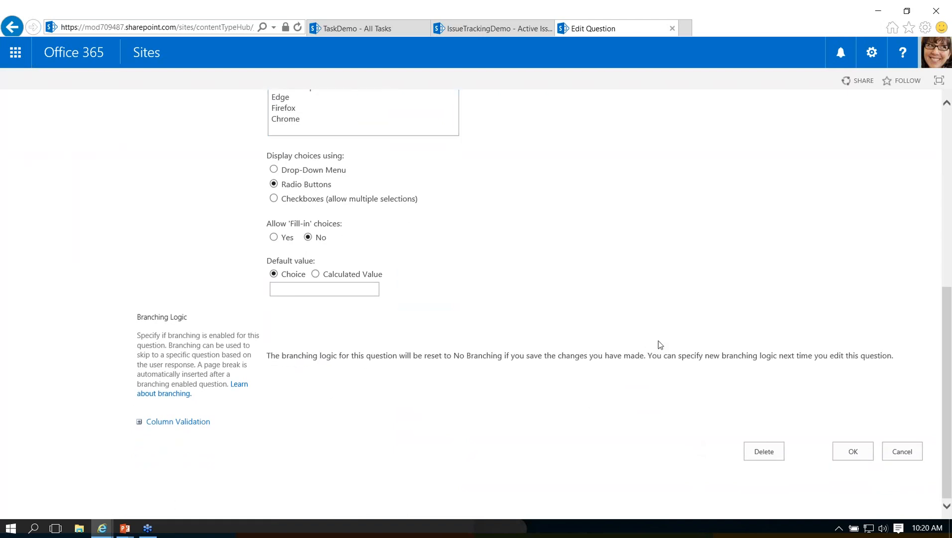
pyautogui.click(853, 452)
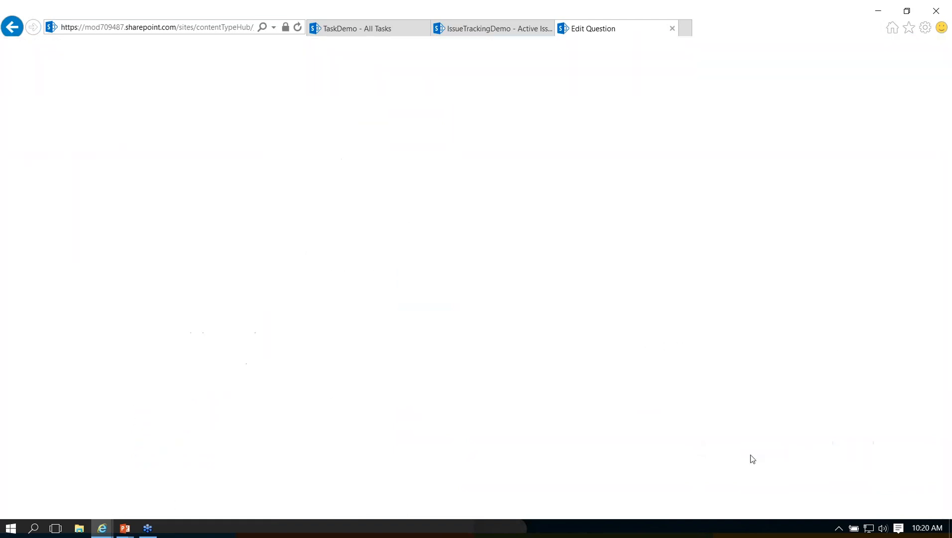
# Try to respond to the survey from the SurveyDemo overview once more, and return to the overview and reload it.
pyautogui.click(204, 139)
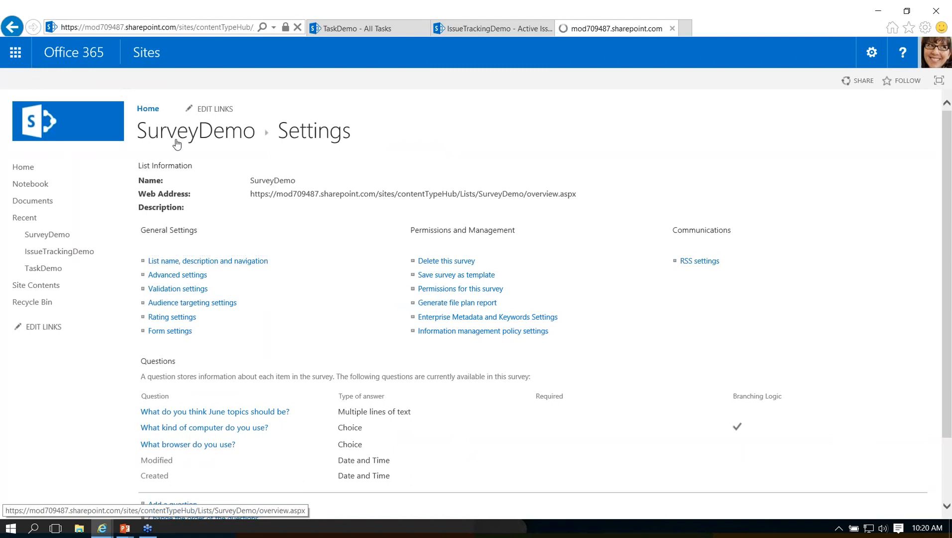
pyautogui.click(186, 172)
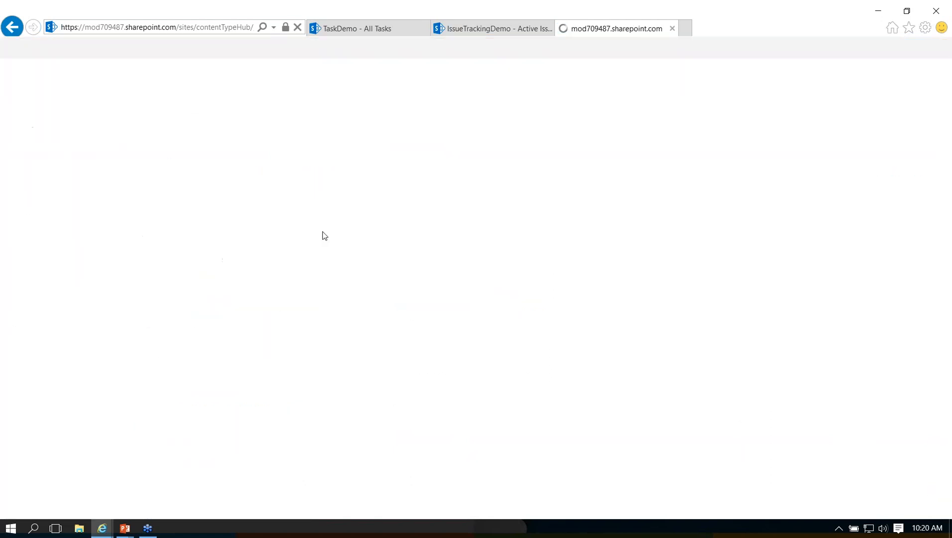
pyautogui.click(13, 27)
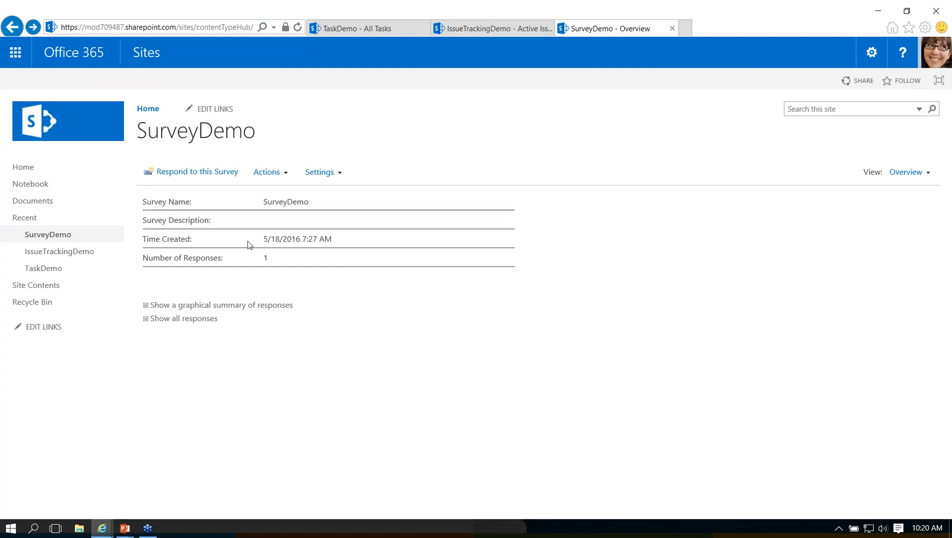
pyautogui.press('F5')
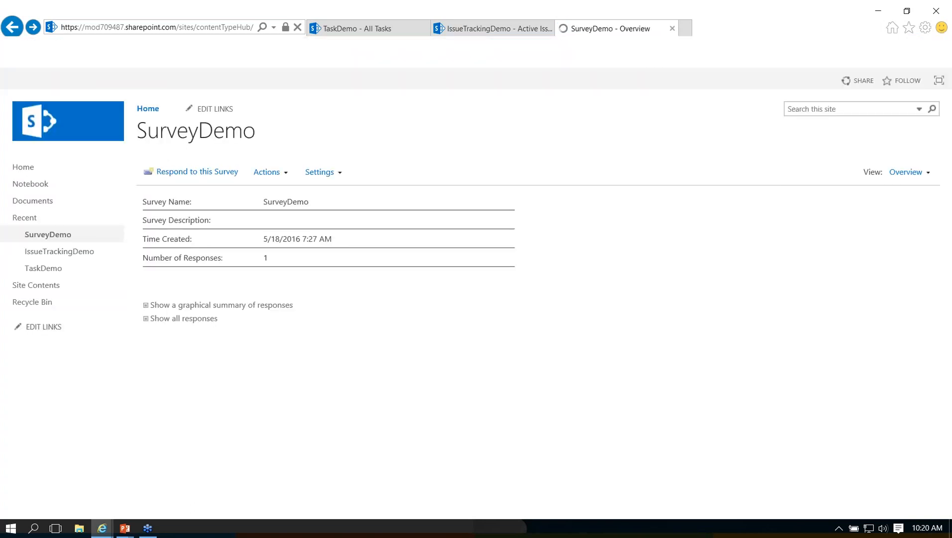
# Retry responding to the survey from the reloaded overview, and go back to the SurveyDemo overview.
pyautogui.click(200, 173)
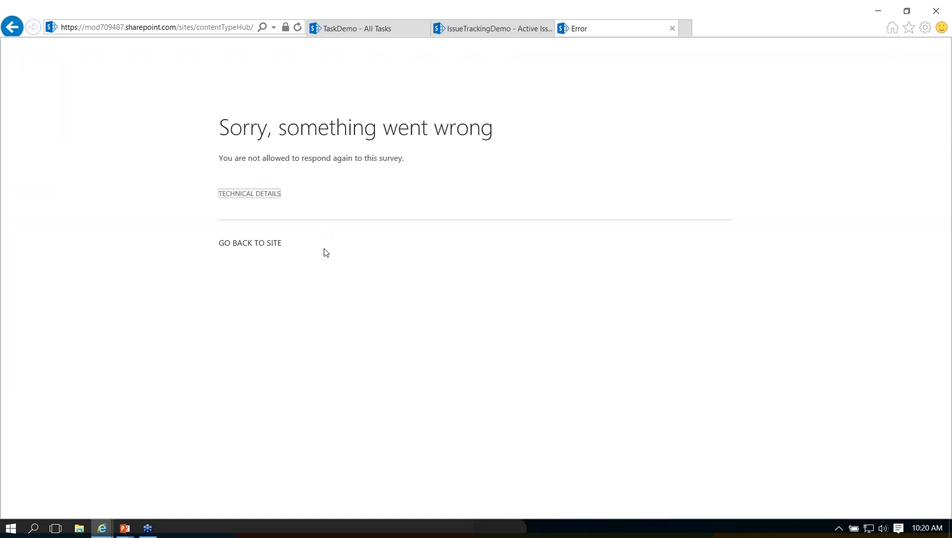
pyautogui.click(20, 25)
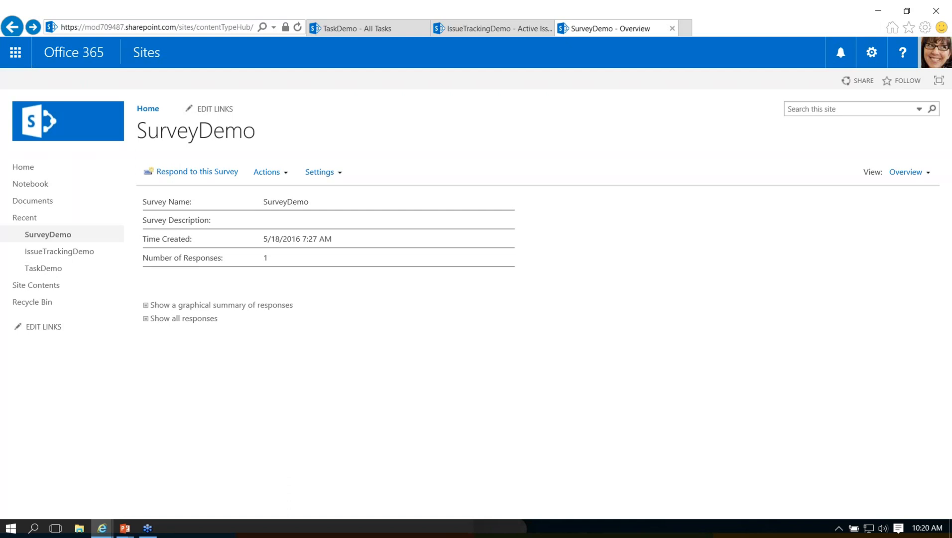
# Show all responses to SurveyDemo, open response #1 to read its answers, and close it.
pyautogui.click(178, 321)
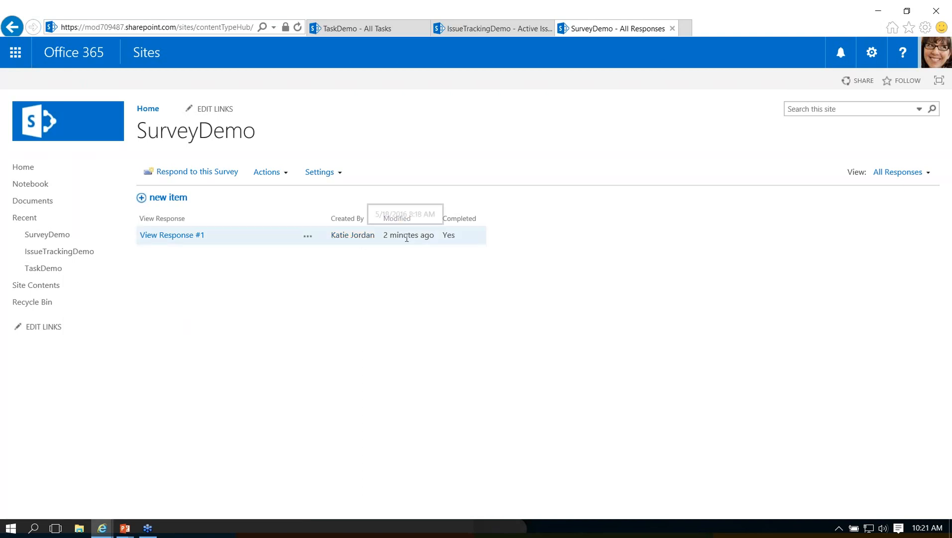
pyautogui.click(482, 220)
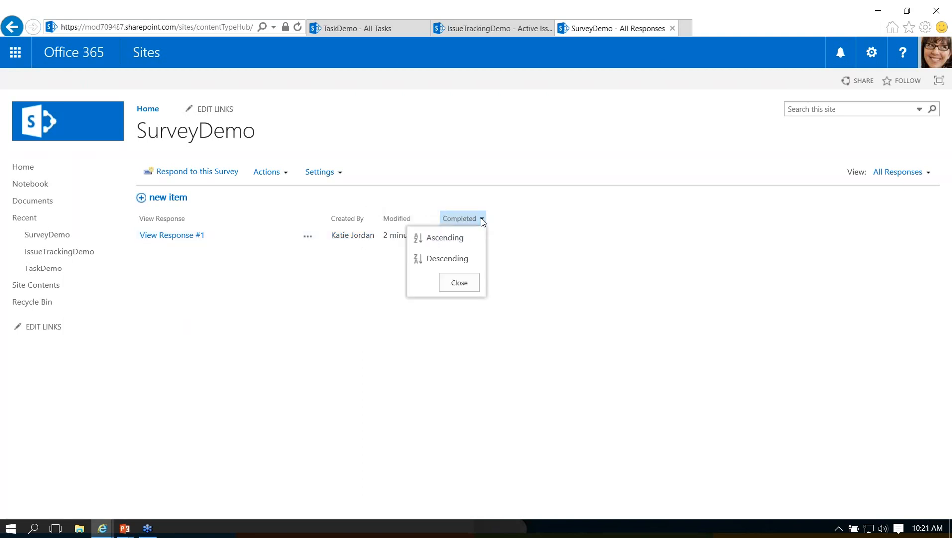
pyautogui.click(526, 214)
pyautogui.click(179, 236)
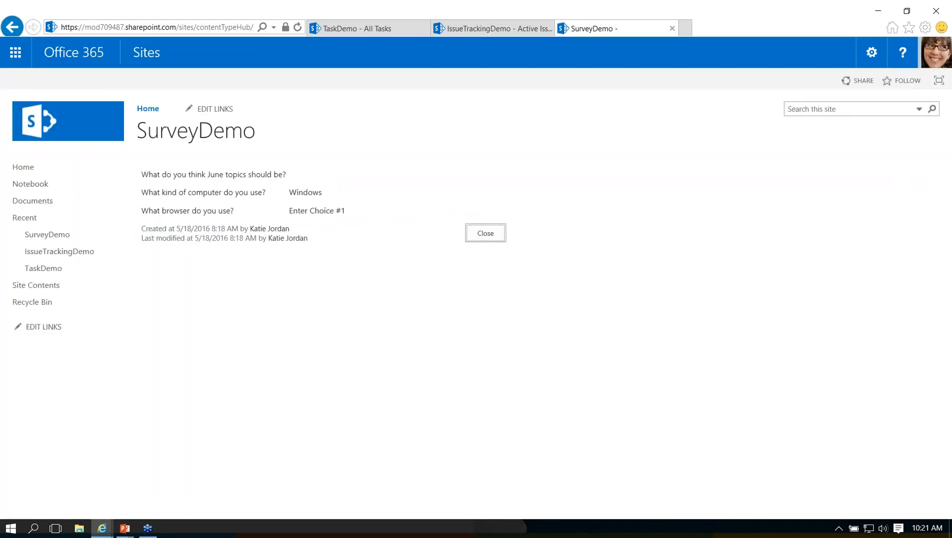
pyautogui.click(486, 234)
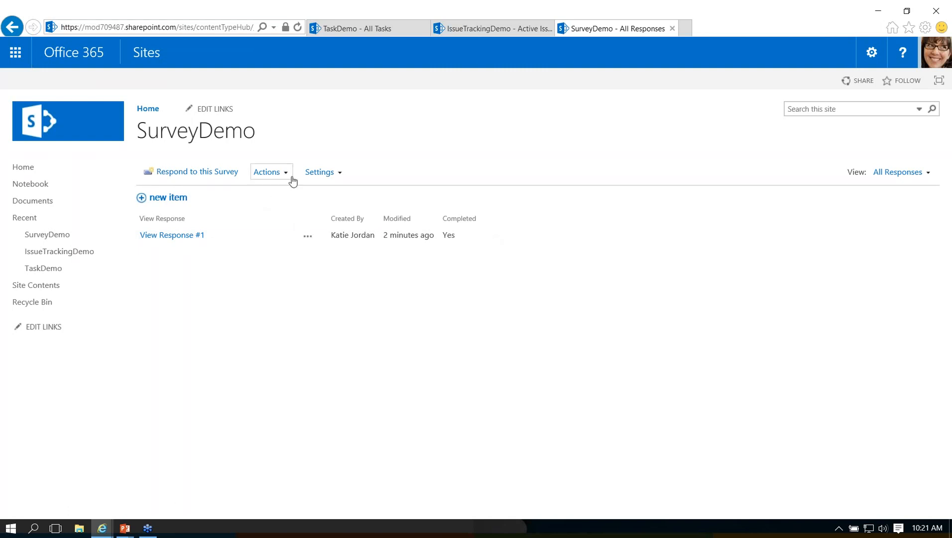
pyautogui.click(292, 178)
pyautogui.click(321, 172)
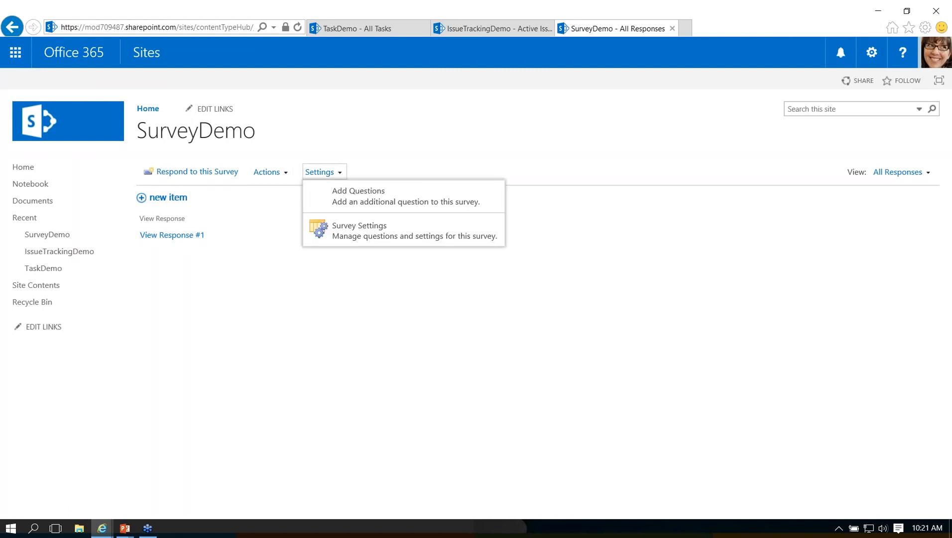
pyautogui.click(181, 130)
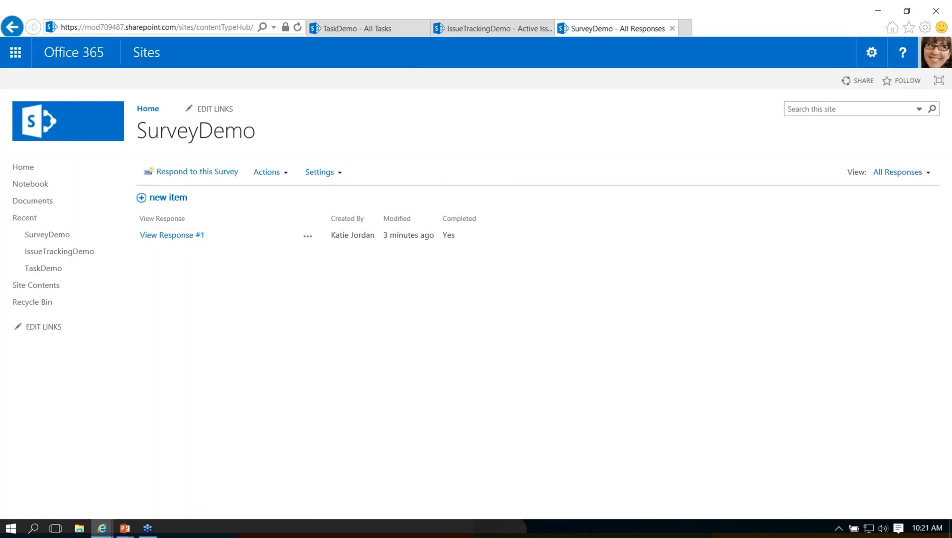
# Return to the SurveyDemo overview and examine the graphical summary of responses for all three questions.
pyautogui.click(44, 236)
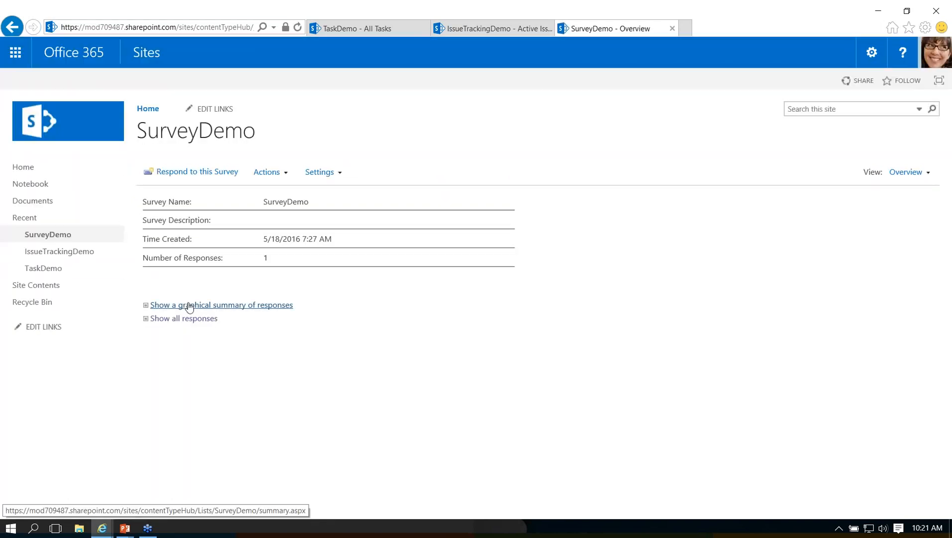
pyautogui.click(189, 306)
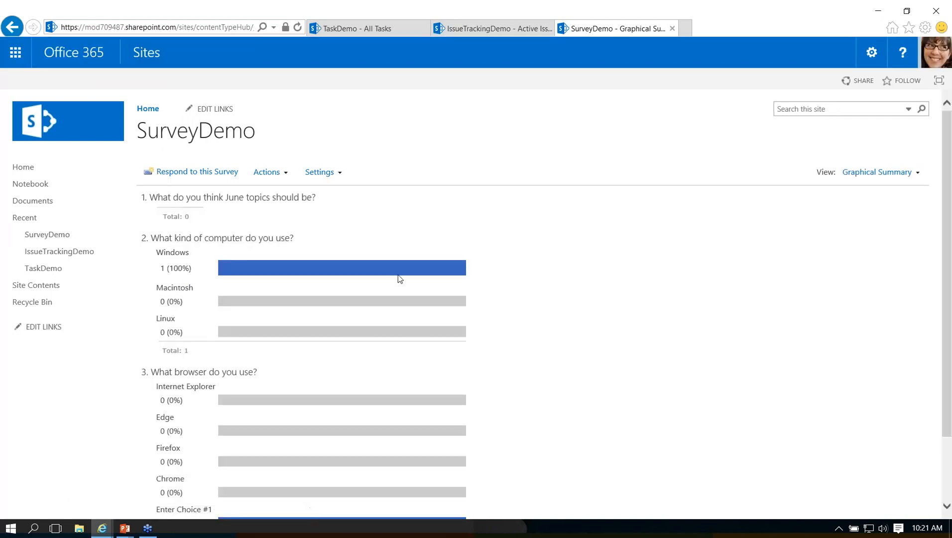
pyautogui.scroll(-1, 491, 329)
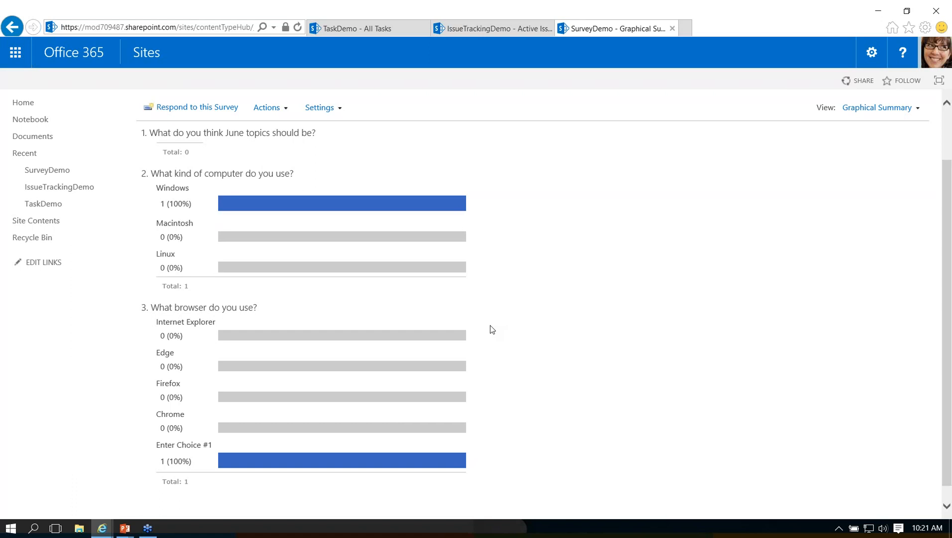
pyautogui.scroll(2, 269, 186)
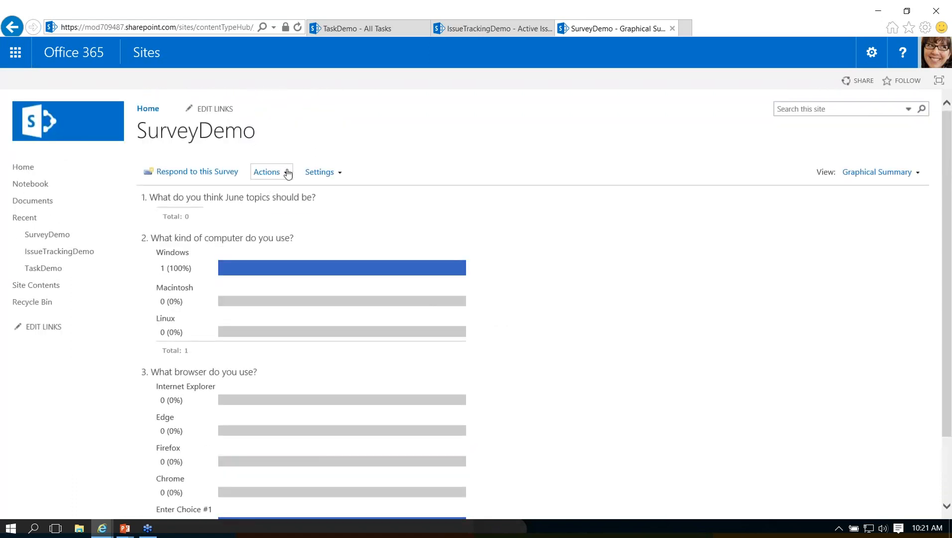
# Check the survey's available actions and settings, and go back through the overview to the list of all responses.
pyautogui.click(283, 172)
pyautogui.click(323, 172)
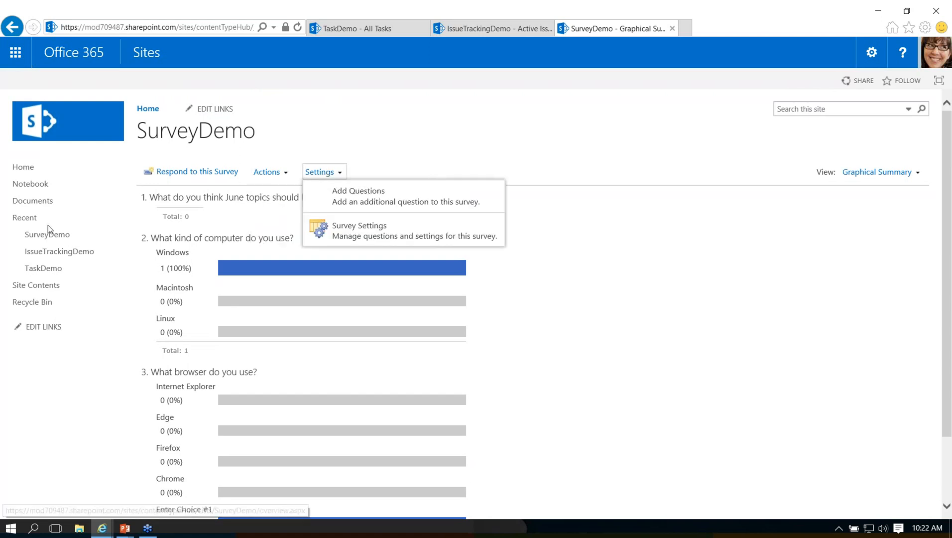
pyautogui.click(45, 238)
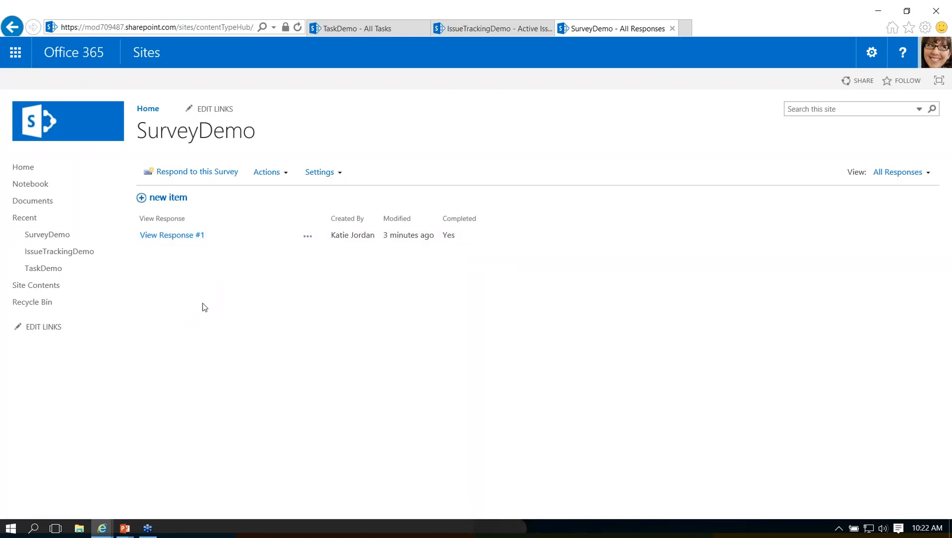
pyautogui.click(333, 172)
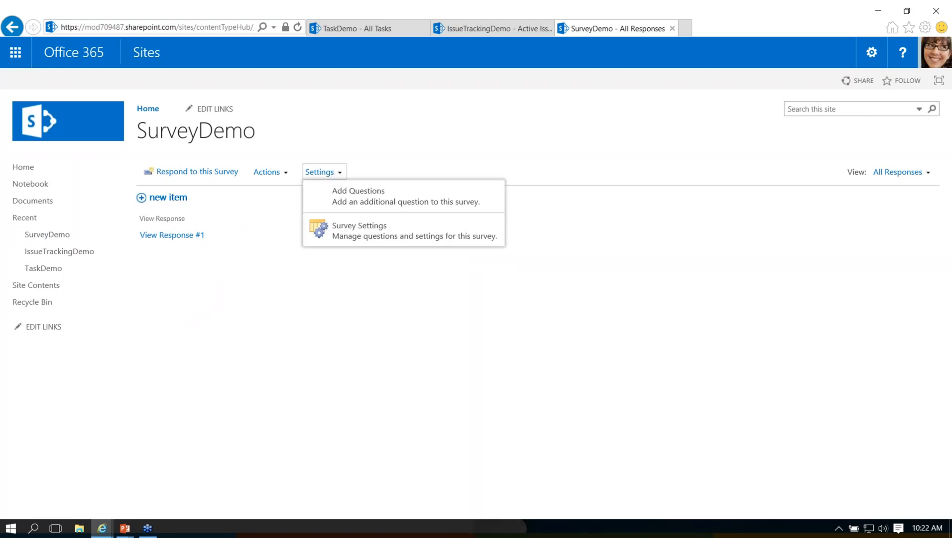
pyautogui.click(254, 370)
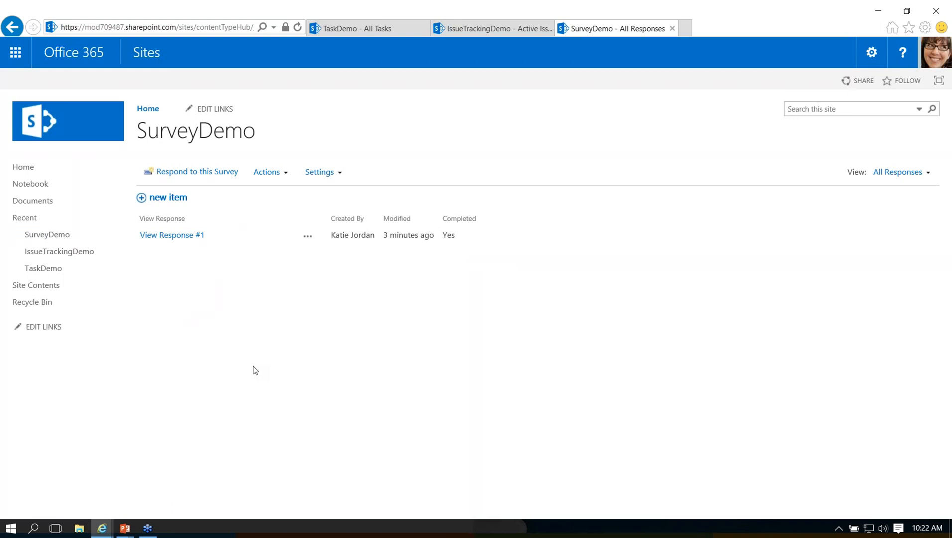
# Reopen the graphical summary of responses from the SurveyDemo overview and look through its charts.
pyautogui.click(44, 240)
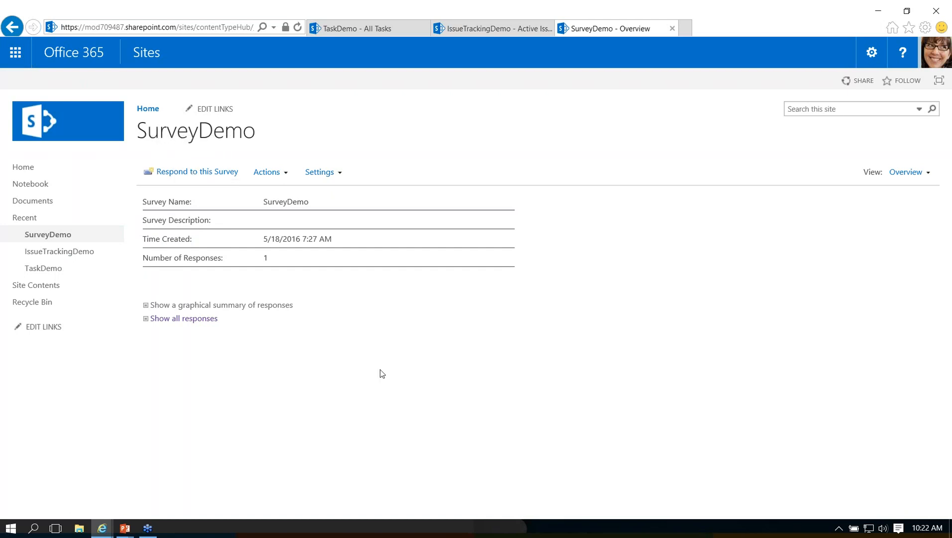
pyautogui.click(267, 307)
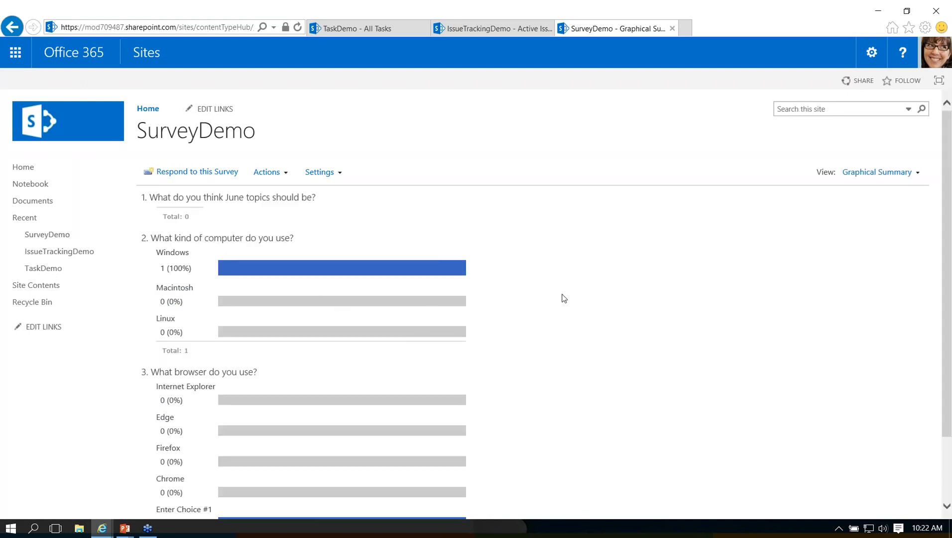
pyautogui.scroll(-2, 563, 298)
pyautogui.scroll(2, 564, 298)
# Switch to the PowerPoint slide show and advance to the "Creating a Custom List" slide.
pyautogui.hotkey('alt', 'Tab')
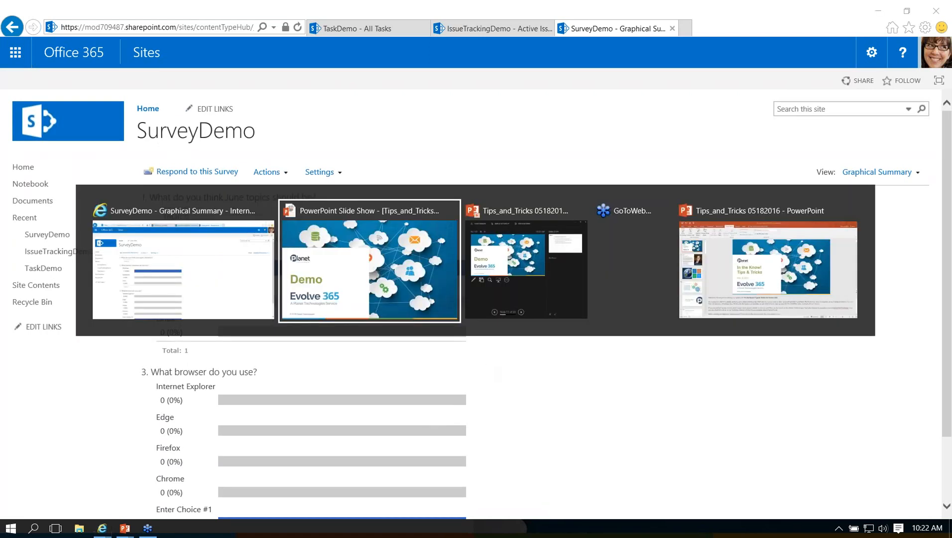
pyautogui.press('Right')
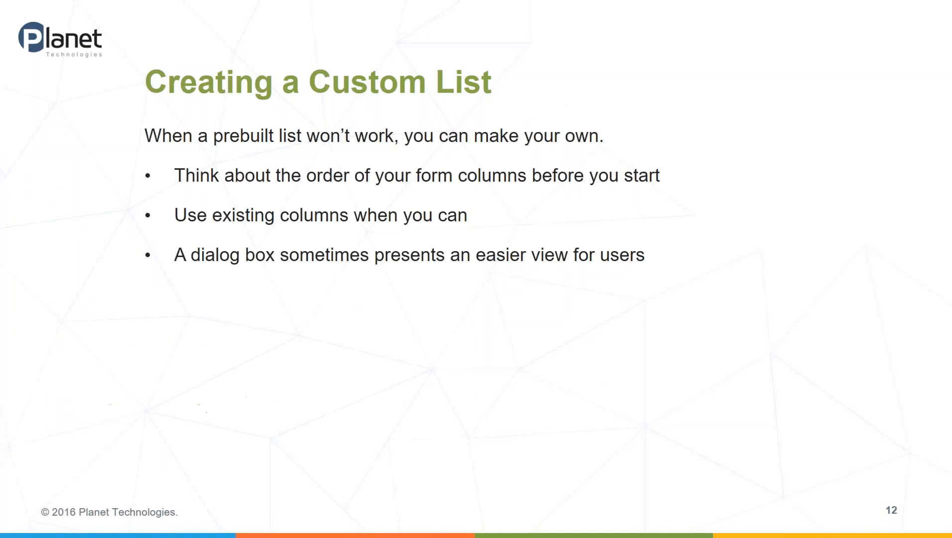
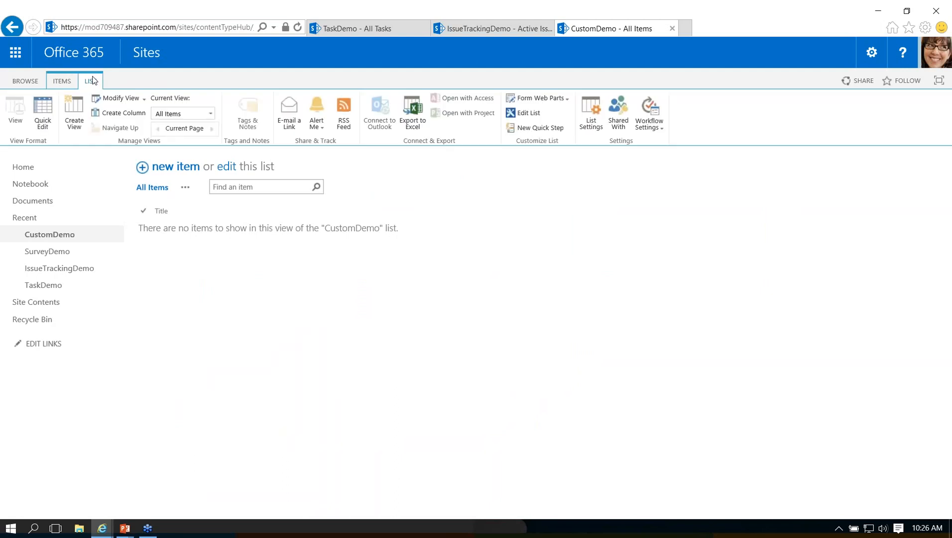
# Open the list settings of CustomDemo and review its default columns, including Modified and Created.
pyautogui.click(588, 130)
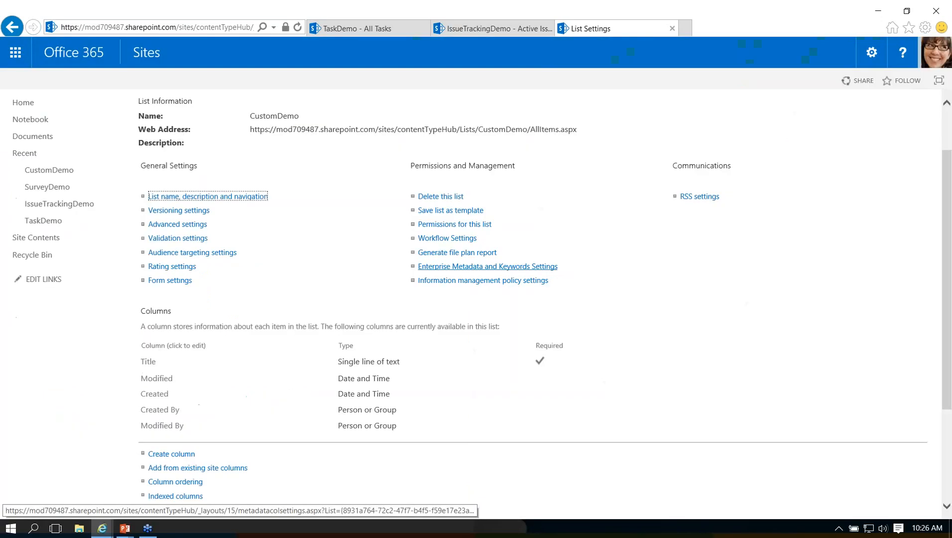
pyautogui.scroll(-2, 478, 305)
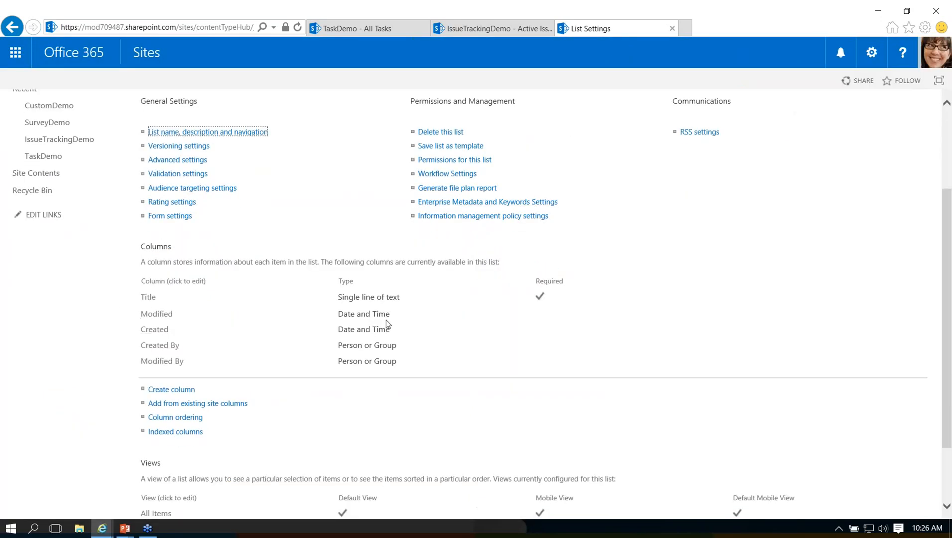
pyautogui.moveTo(397, 334); pyautogui.dragTo(141, 315)
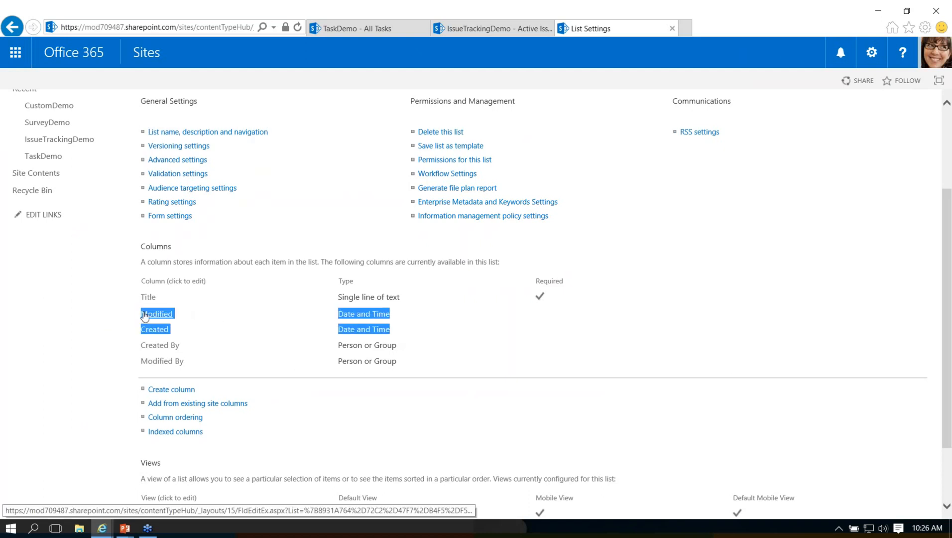
pyautogui.click(441, 326)
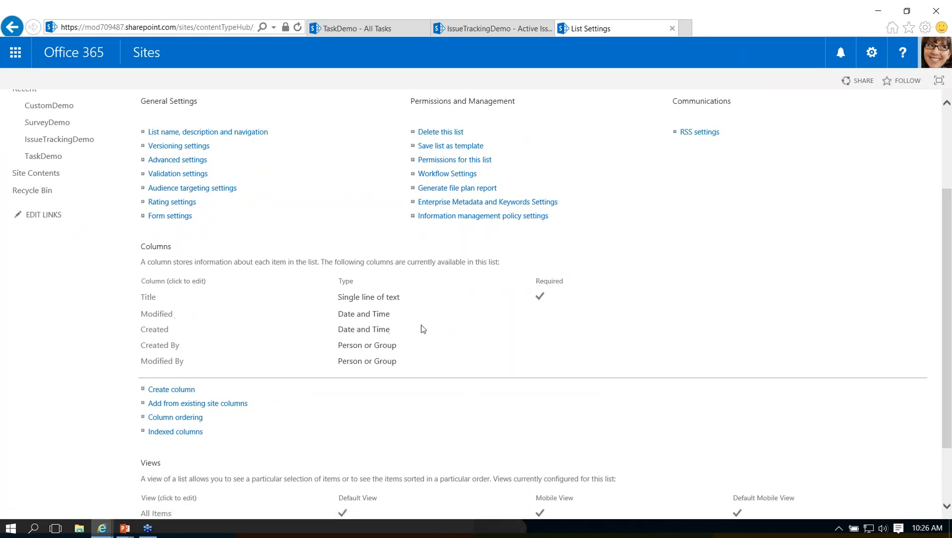
# Create a single line of text column named "June Topic" in the CustomDemo list with the default column settings.
pyautogui.scroll(-2, 434, 339)
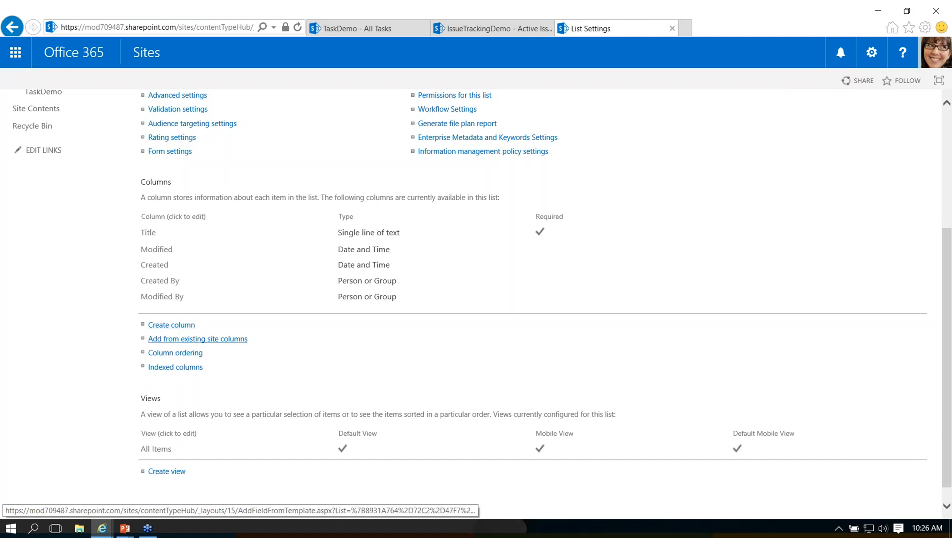
pyautogui.click(171, 325)
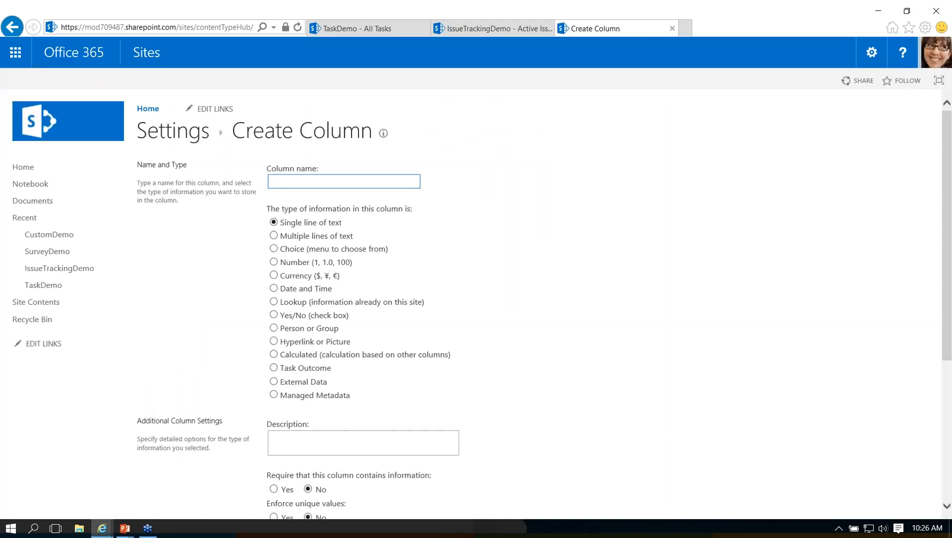
pyautogui.write('June Topic')
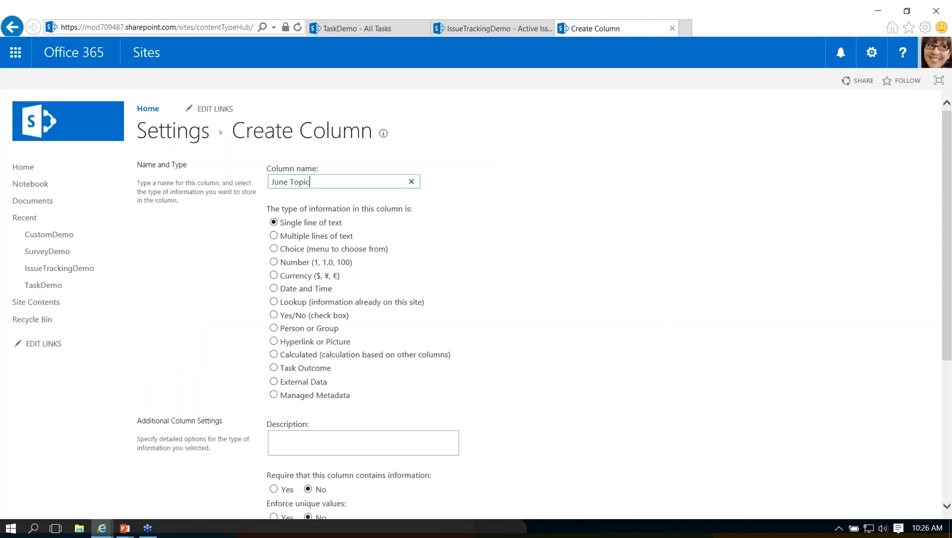
pyautogui.scroll(-2, 370, 342)
pyautogui.scroll(-4, 371, 342)
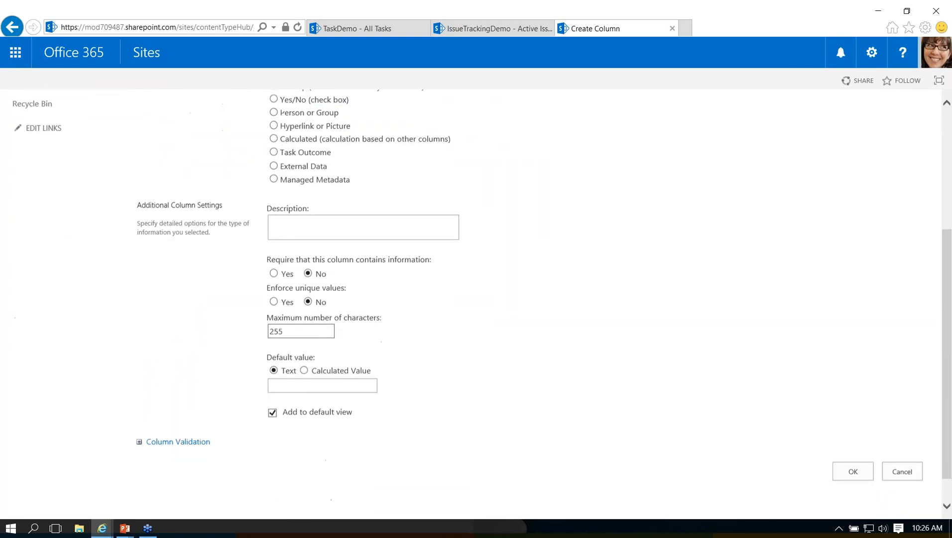
pyautogui.click(854, 448)
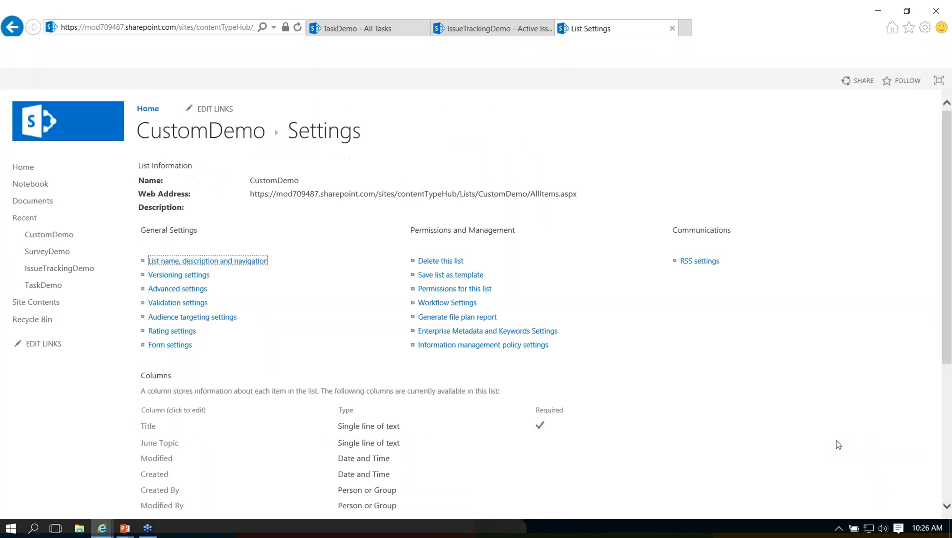
# Create a multiple lines of text column named "Topic Description" in the CustomDemo list, keeping the default enhanced rich text settings.
pyautogui.scroll(-5, 424, 419)
pyautogui.click(187, 308)
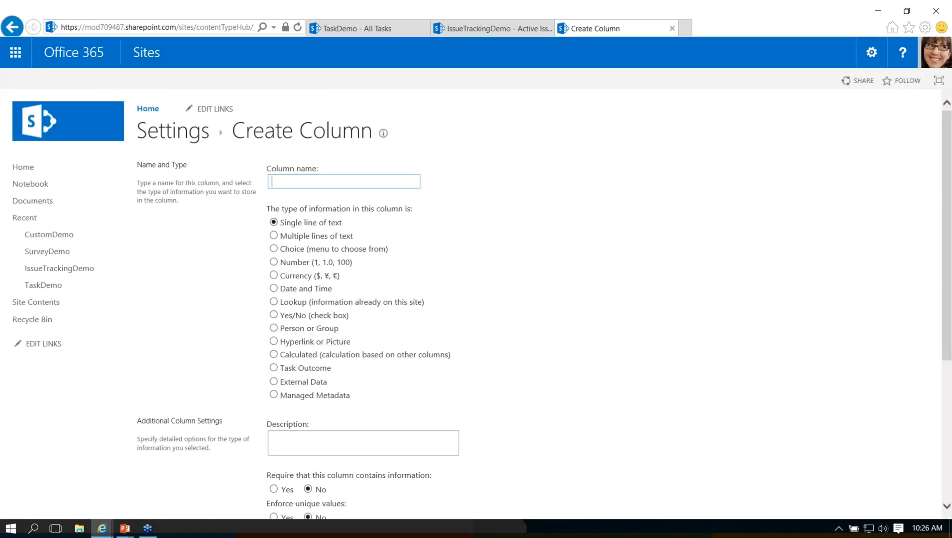
pyautogui.press('BackSpace')
pyautogui.write('Topic Description')
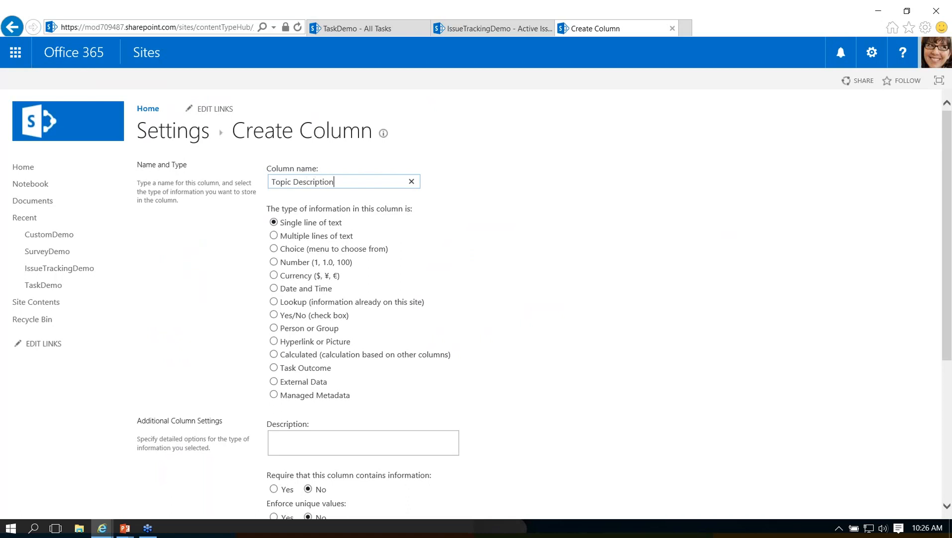
pyautogui.scroll(-5, 546, 259)
pyautogui.scroll(4, 550, 277)
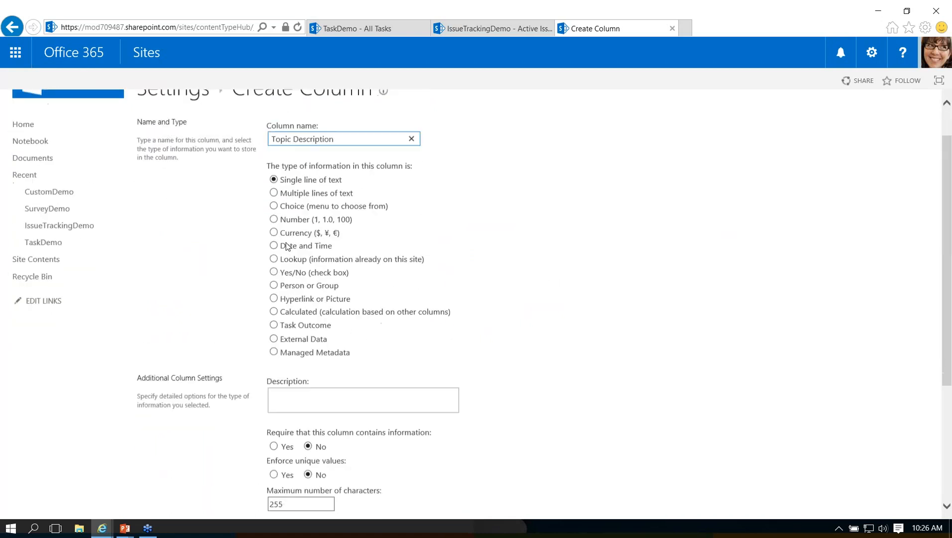
pyautogui.click(273, 193)
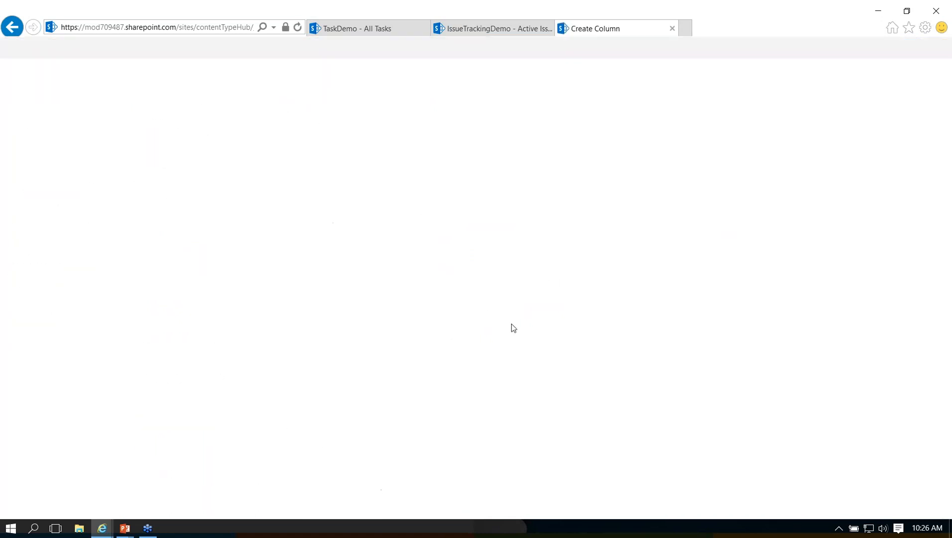
pyautogui.scroll(-4, 524, 334)
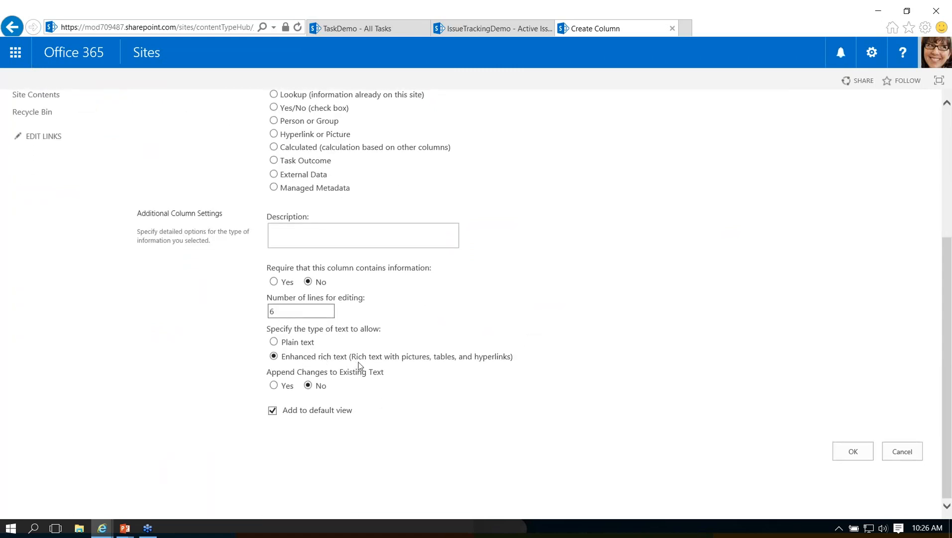
pyautogui.click(842, 453)
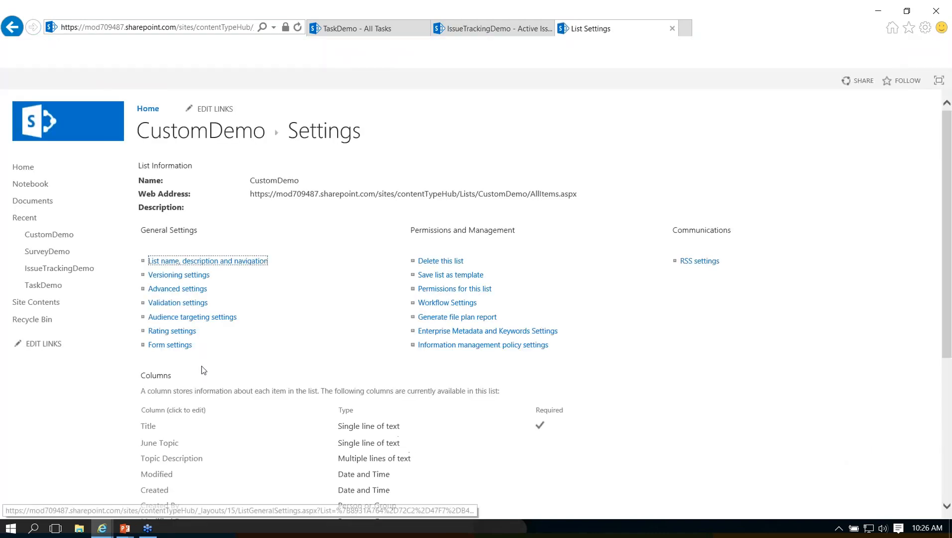
# Start another CustomDemo column named "Audience" and set its type to Choice.
pyautogui.scroll(-3, 202, 366)
pyautogui.click(171, 307)
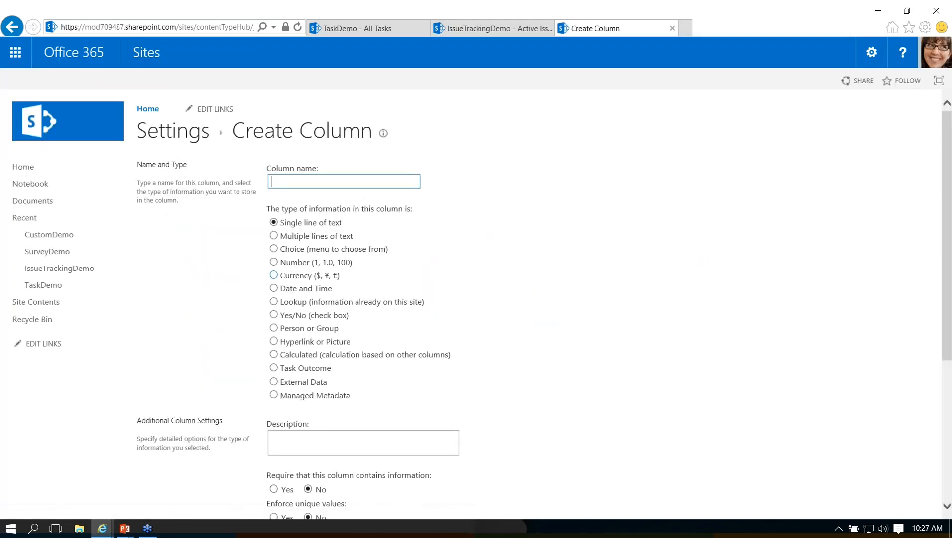
pyautogui.write('Cateog')
pyautogui.press('BackSpace')
pyautogui.write('ory')
pyautogui.hotkey('ctrl', 'a')
pyautogui.write('Audience')
pyautogui.click(274, 249)
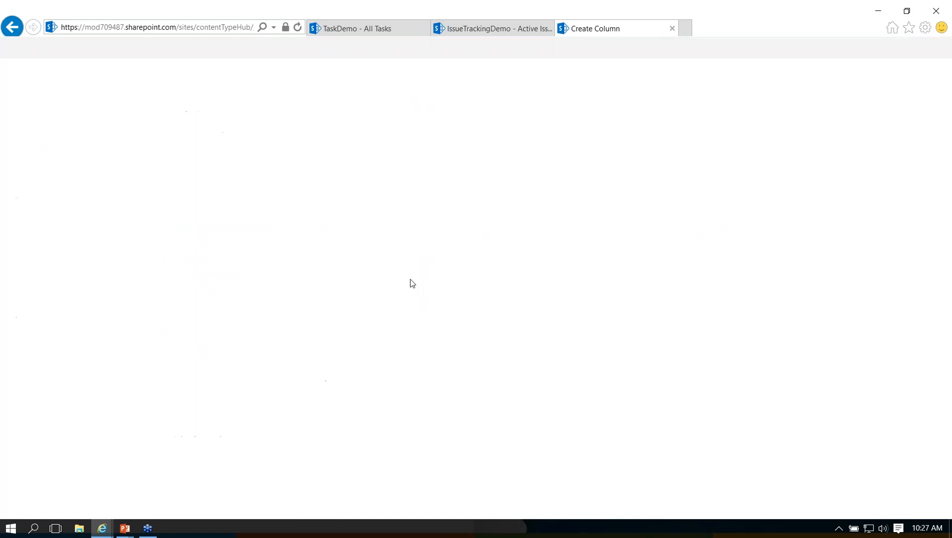
# Replace the placeholder choices with "100 - Beginner", "200 - Intermediate" and "300 - Advanced", and save the Audience column.
pyautogui.scroll(-3, 340, 374)
pyautogui.moveTo(332, 374); pyautogui.dragTo(268, 354)
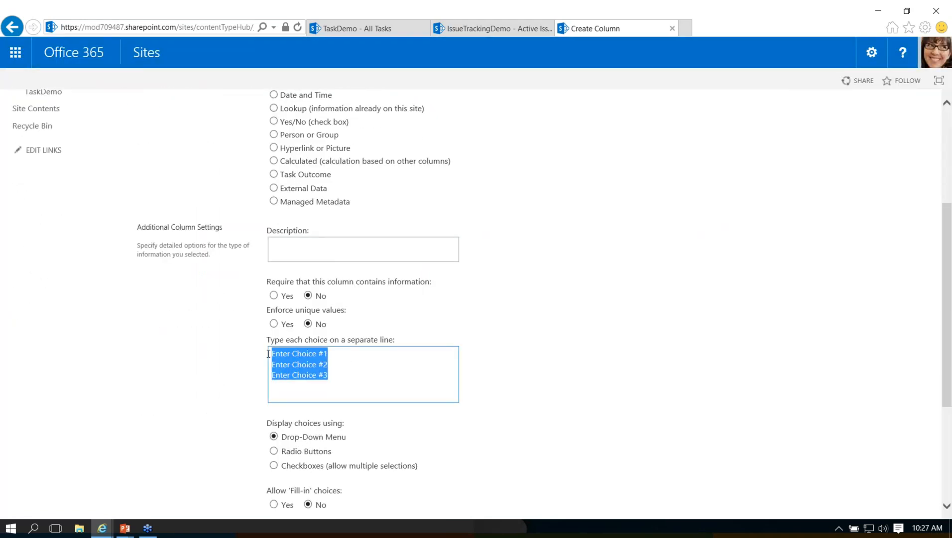
pyautogui.write('100 - Beginner')
pyautogui.press('Return')
pyautogui.write('200 - I')
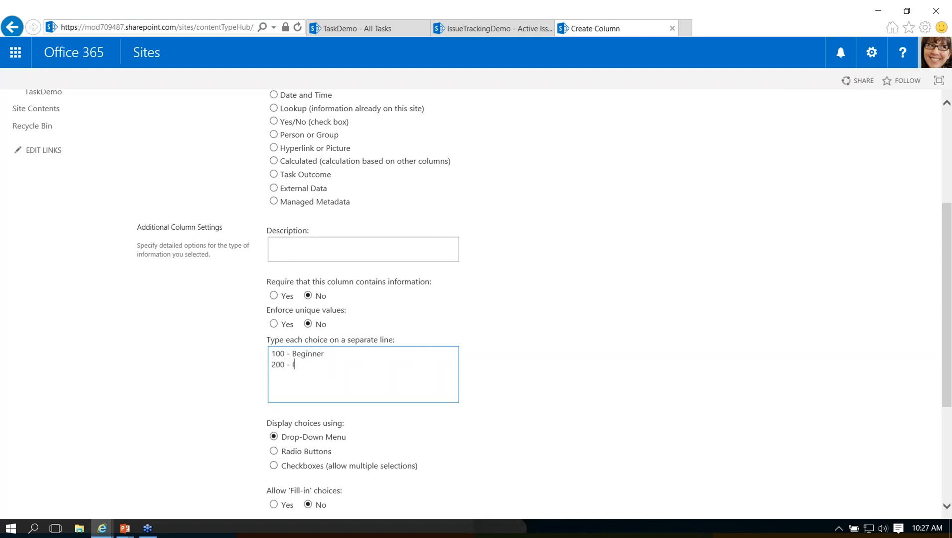
pyautogui.write('ntermediate')
pyautogui.press('Return')
pyautogui.write('300 - Advanced')
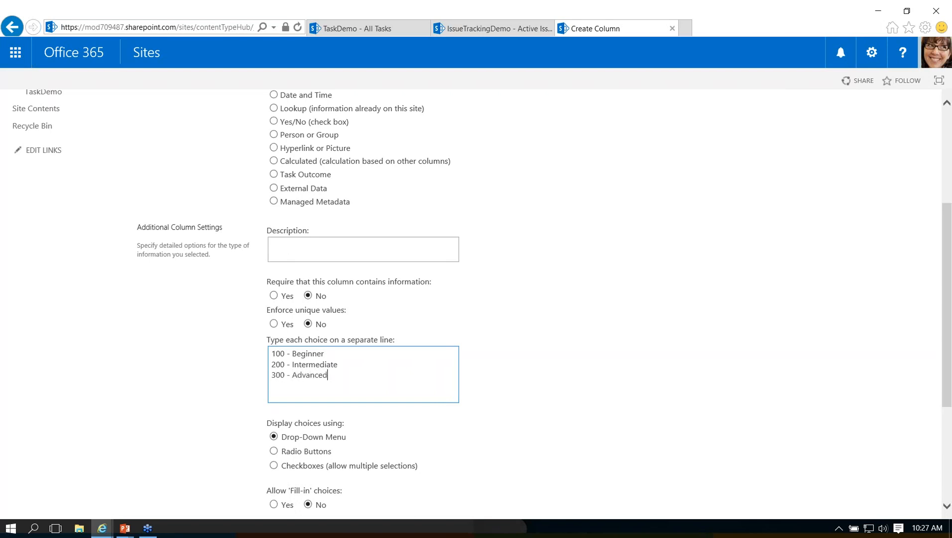
pyautogui.scroll(-4, 370, 381)
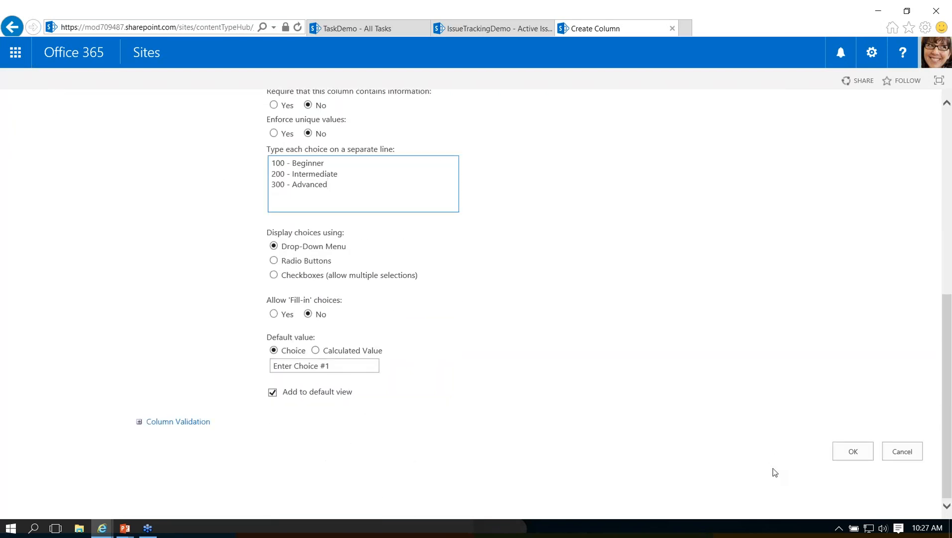
pyautogui.click(853, 452)
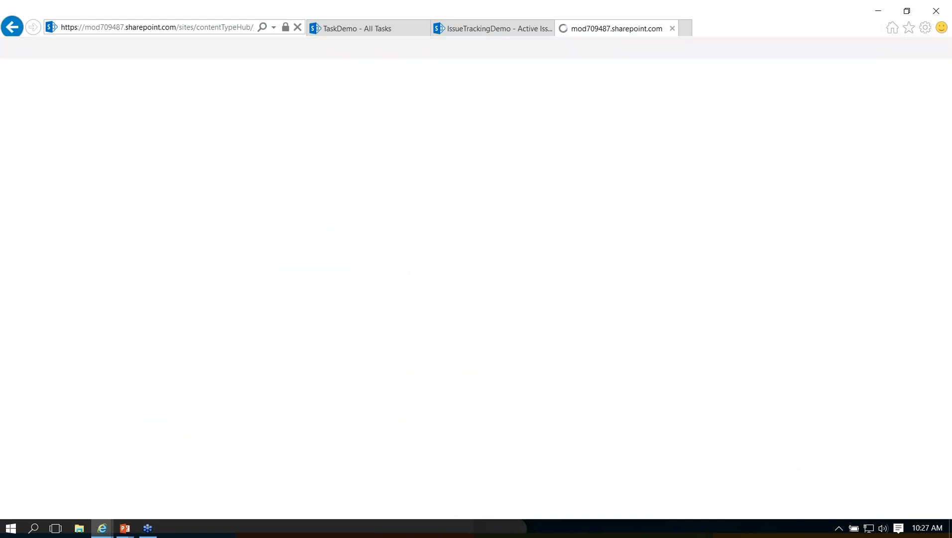
# Open the CustomDemo list, look over the fields of its new item form and leave the form without saving.
pyautogui.click(188, 131)
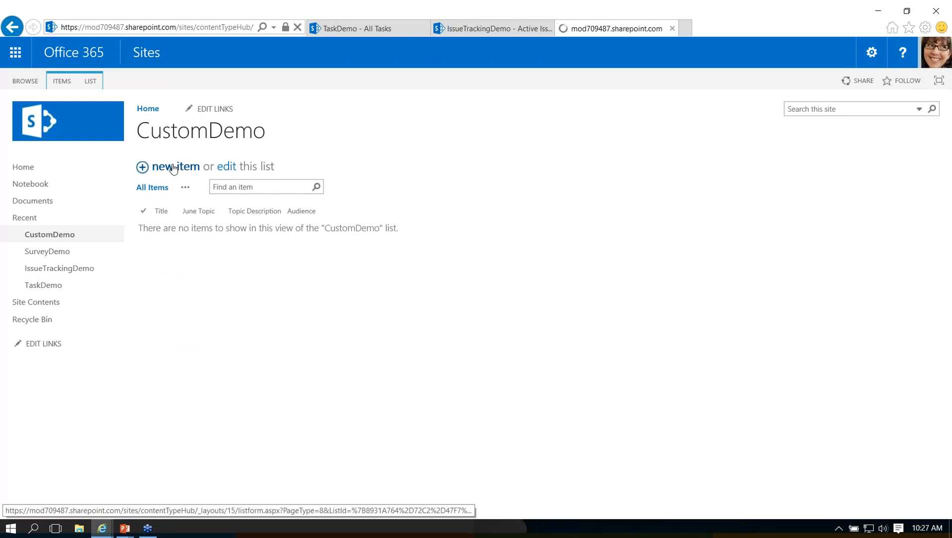
pyautogui.click(167, 166)
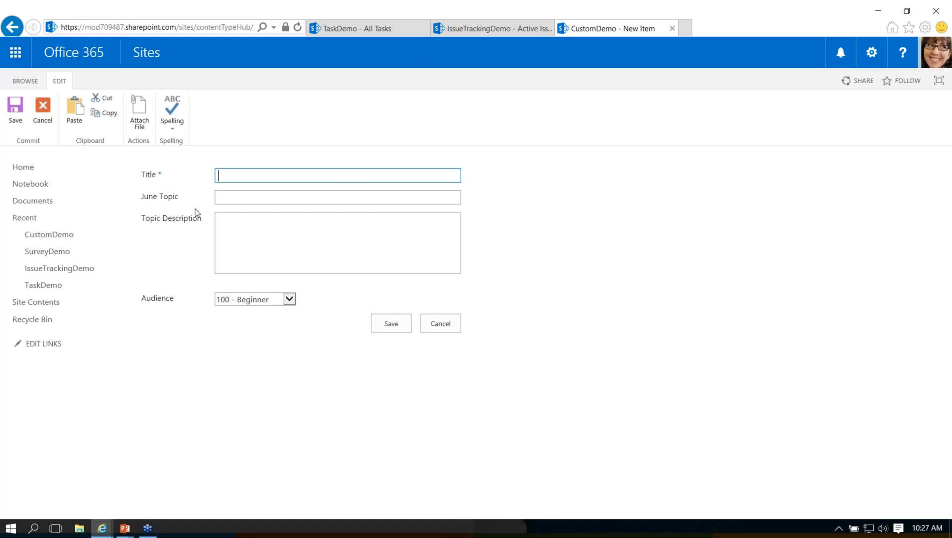
pyautogui.click(433, 324)
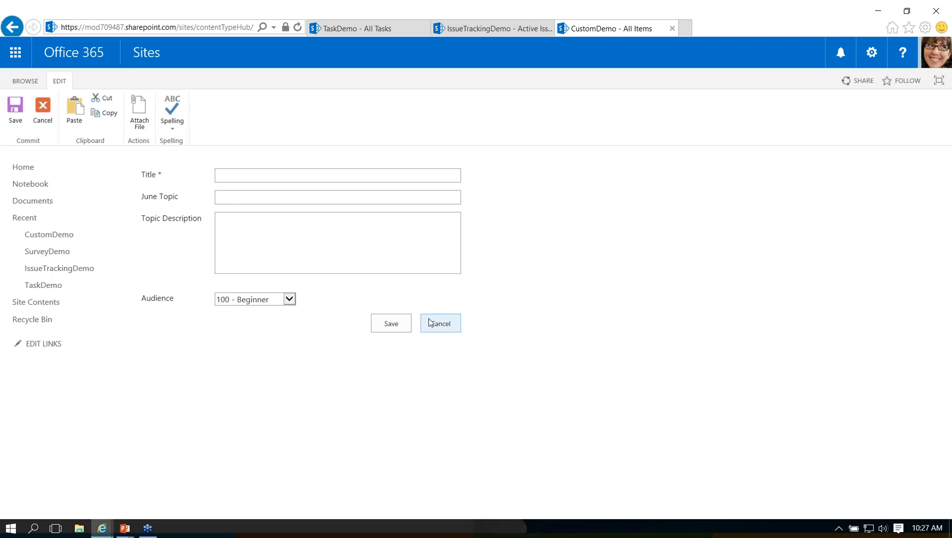
# Delete the June Topic column through the CustomDemo list settings.
pyautogui.click(90, 81)
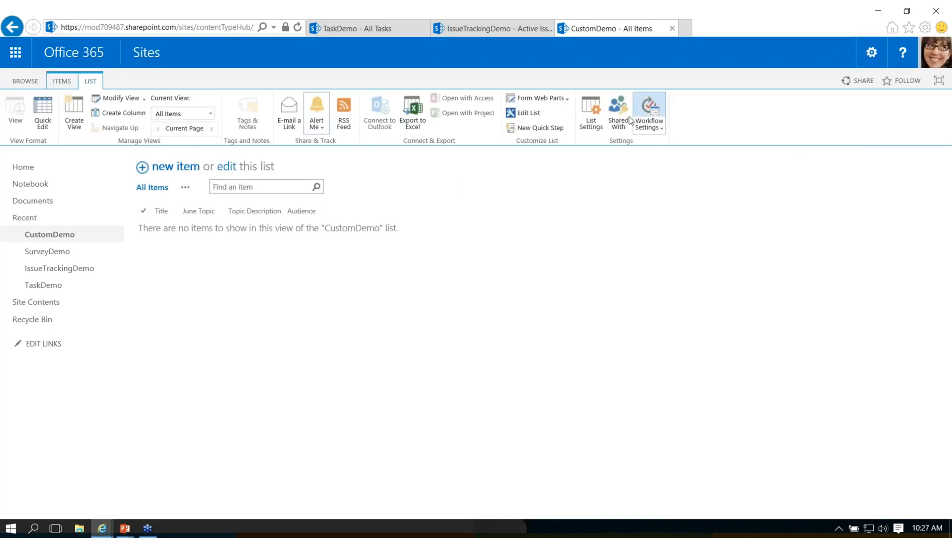
pyautogui.click(592, 117)
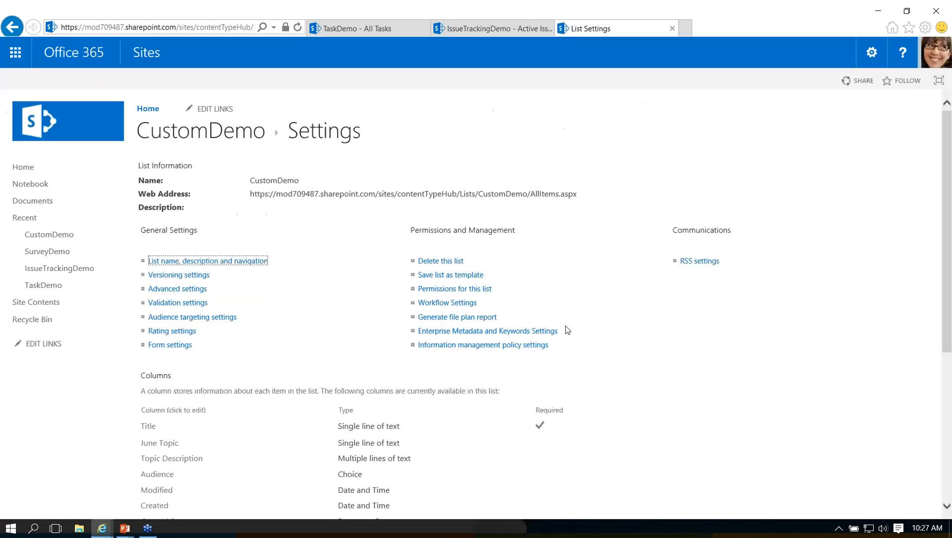
pyautogui.scroll(-3, 566, 330)
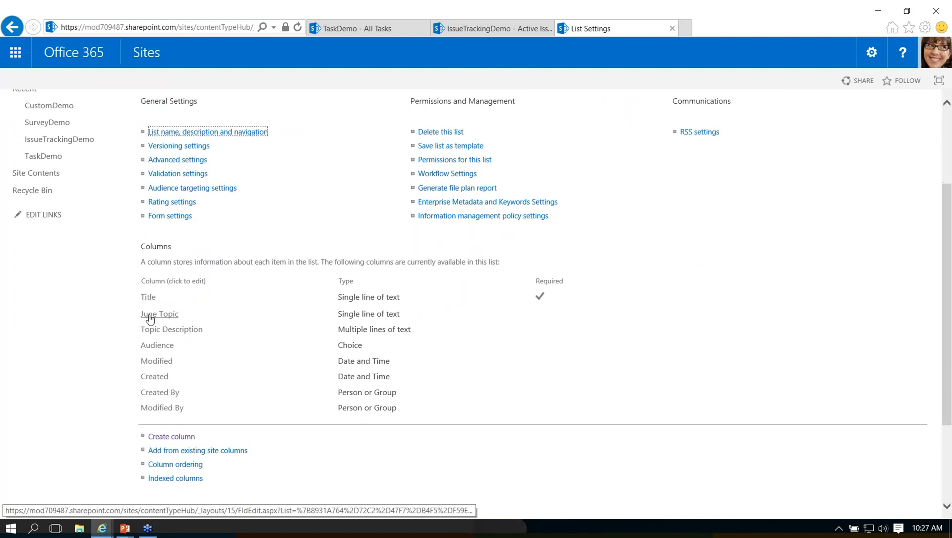
pyautogui.click(150, 318)
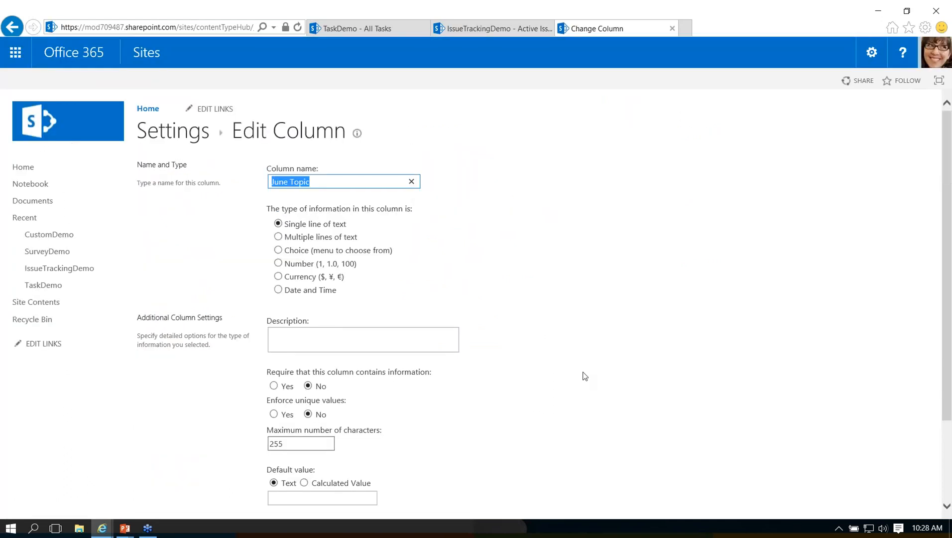
pyautogui.scroll(-2, 772, 470)
pyautogui.click(765, 451)
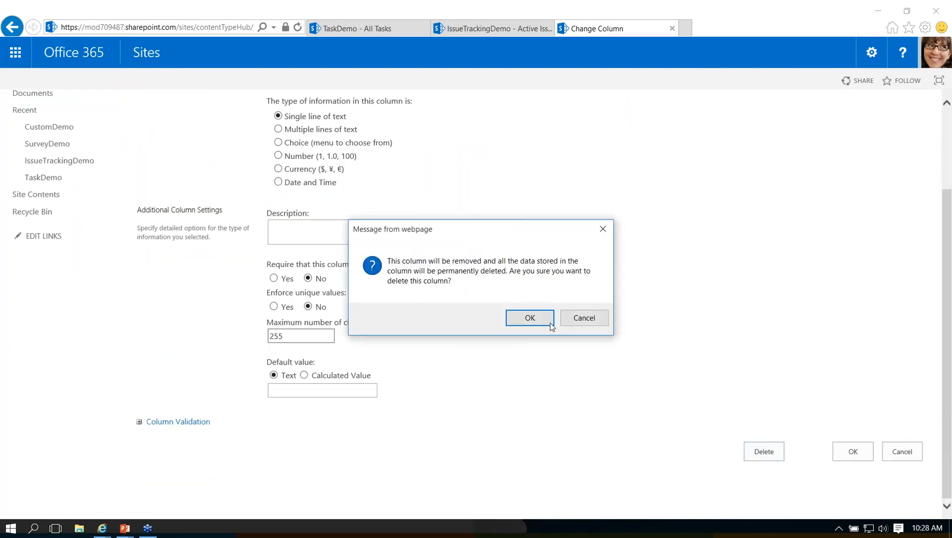
pyautogui.click(530, 319)
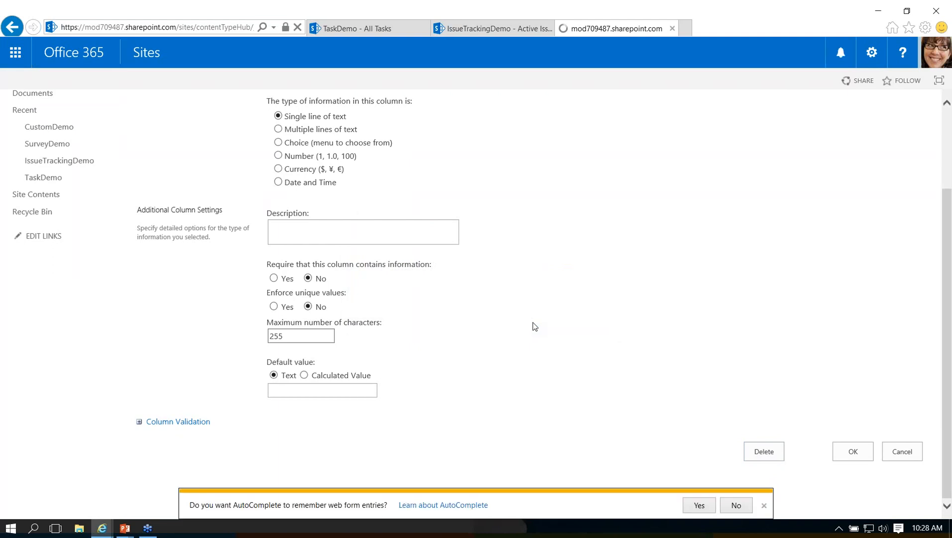
# Rename the required Title column as "June Topic", decline the AutoComplete offer and save the column.
pyautogui.scroll(-3, 339, 371)
pyautogui.click(149, 297)
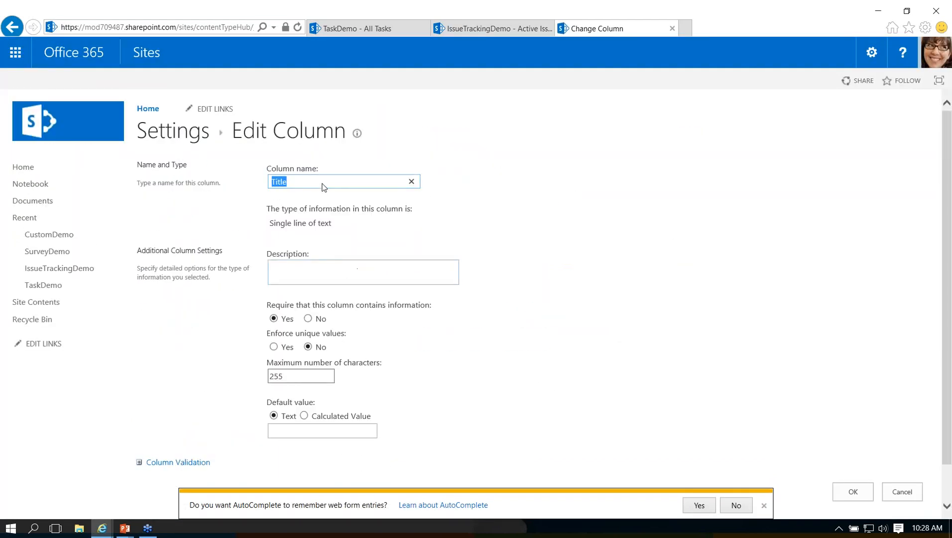
pyautogui.write('June Topic')
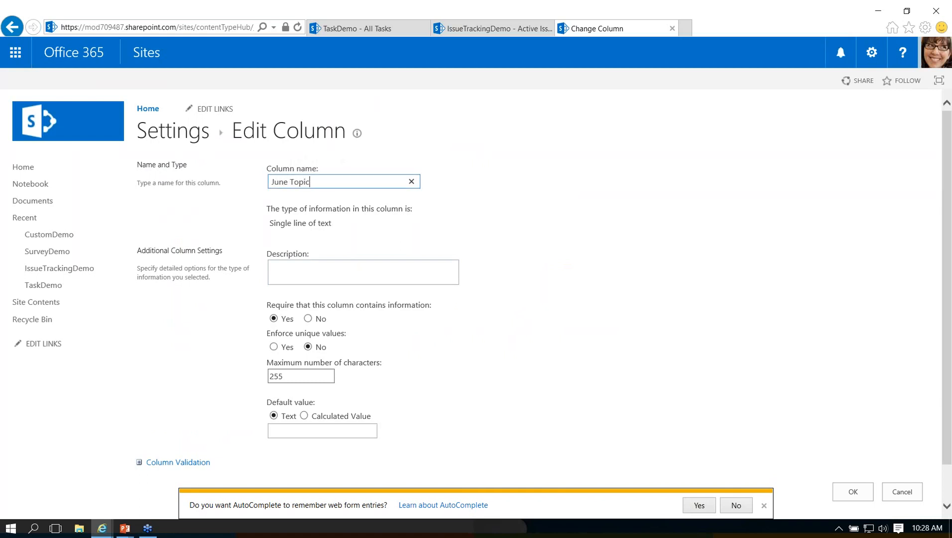
pyautogui.moveTo(331, 227); pyautogui.dragTo(262, 218)
pyautogui.click(263, 233)
pyautogui.scroll(-1, 494, 289)
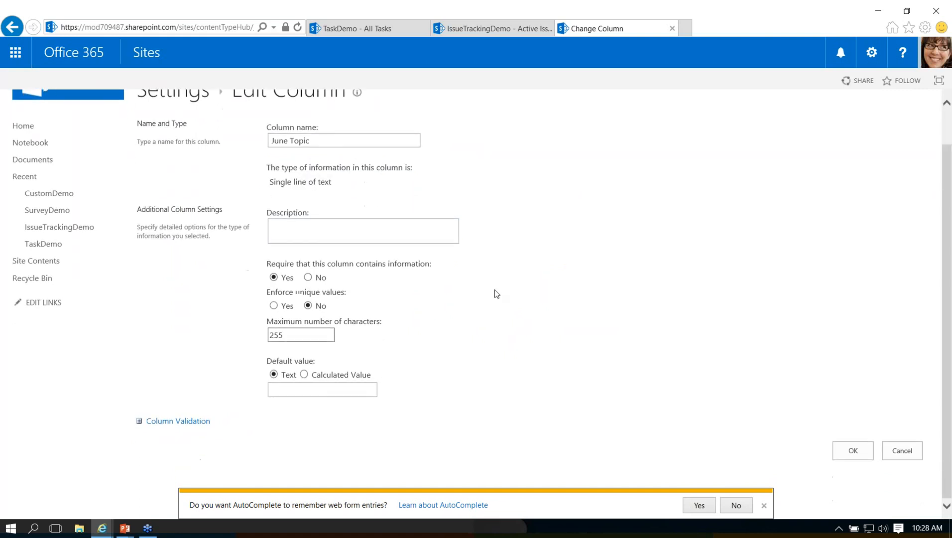
pyautogui.click(735, 505)
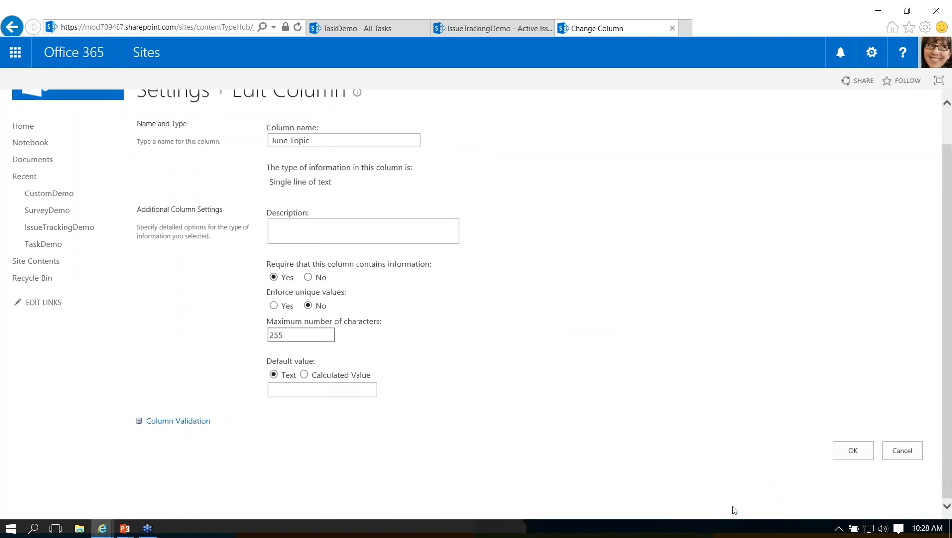
pyautogui.click(852, 451)
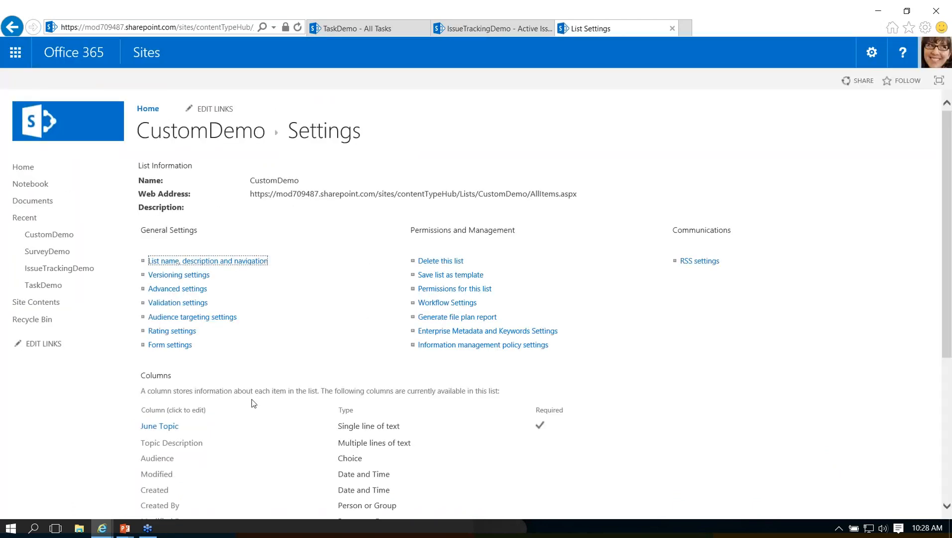
# Add a CustomDemo item with June Topic "Clutter" and description "Clutter is a new feature in Outlook 2016.", keeping the default audience.
pyautogui.click(160, 426)
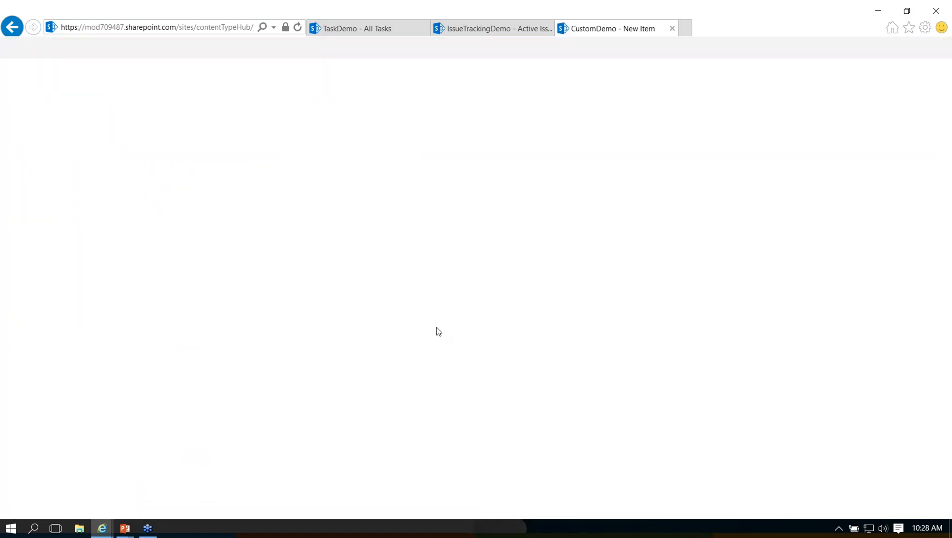
pyautogui.moveTo(184, 173); pyautogui.dragTo(153, 174)
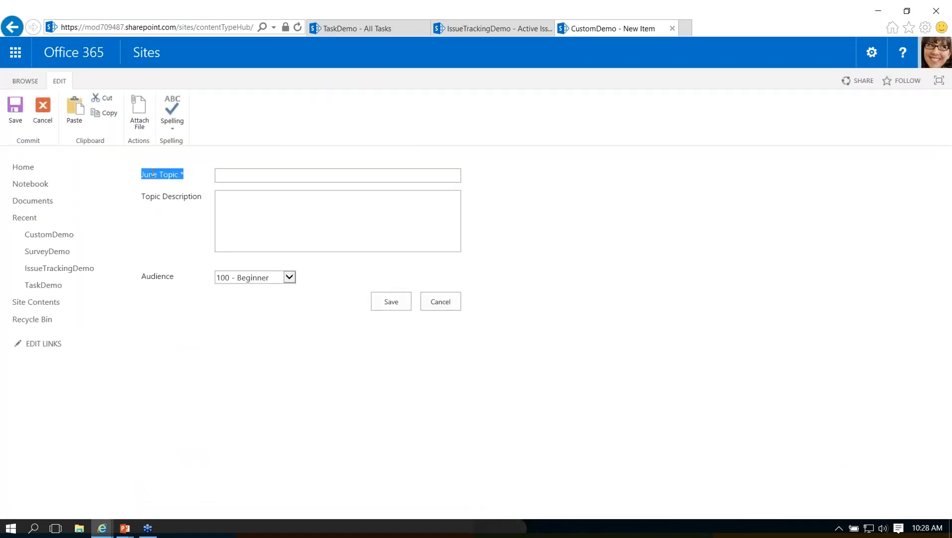
pyautogui.click(195, 177)
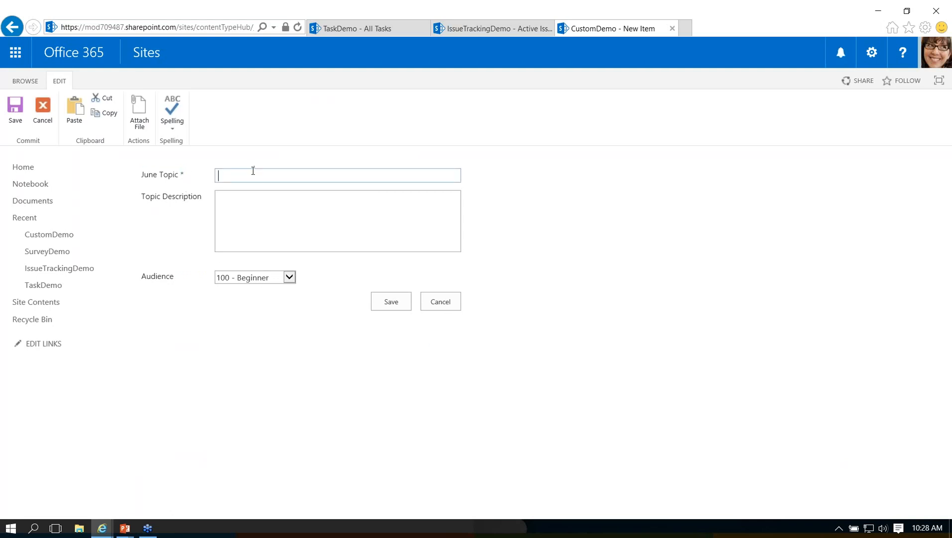
pyautogui.write('Clutter')
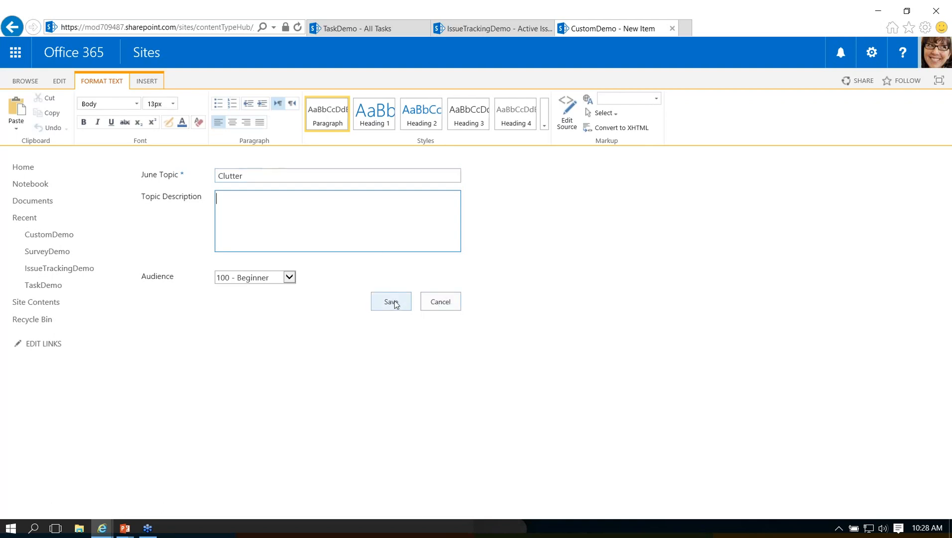
pyautogui.write('utter is a new feature in Outlook 2016.')
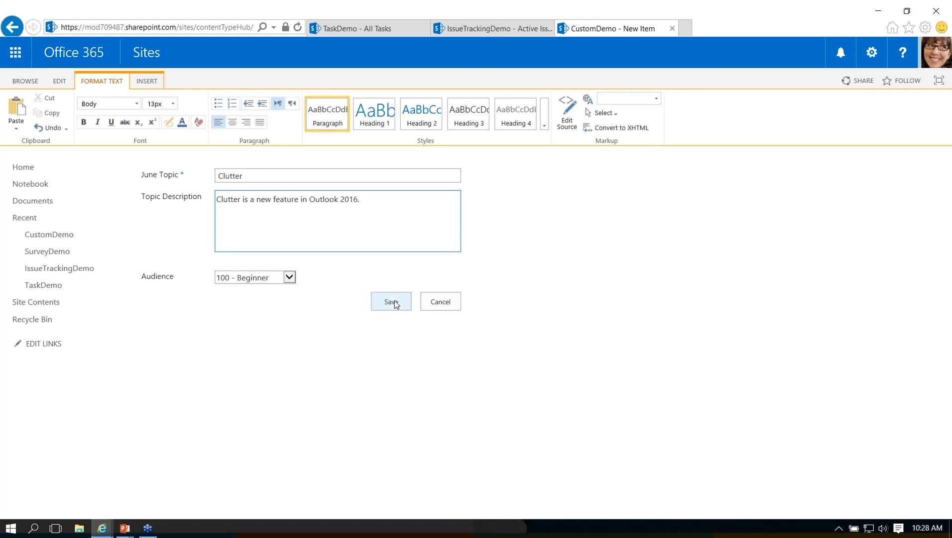
pyautogui.click(394, 302)
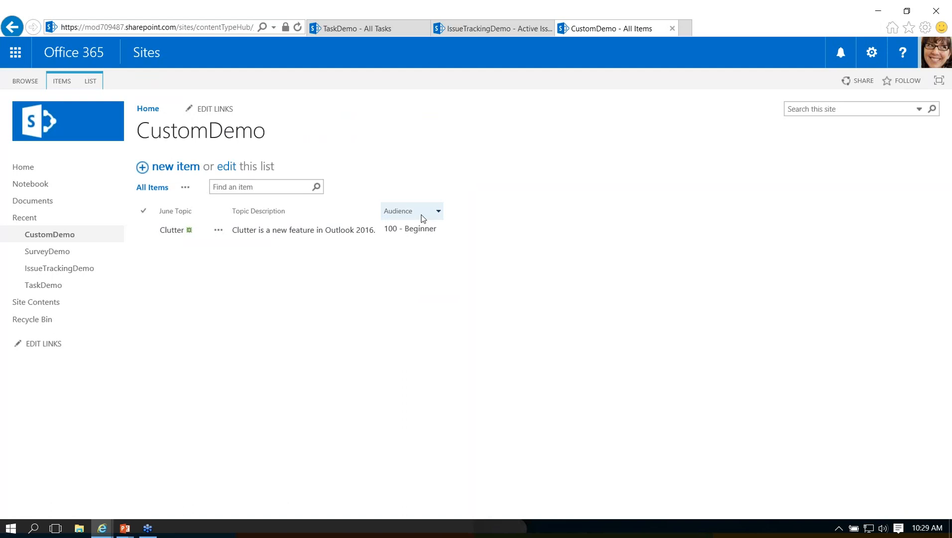
# Set the CustomDemo list's advanced settings to launch forms in a dialog and save the change.
pyautogui.click(91, 82)
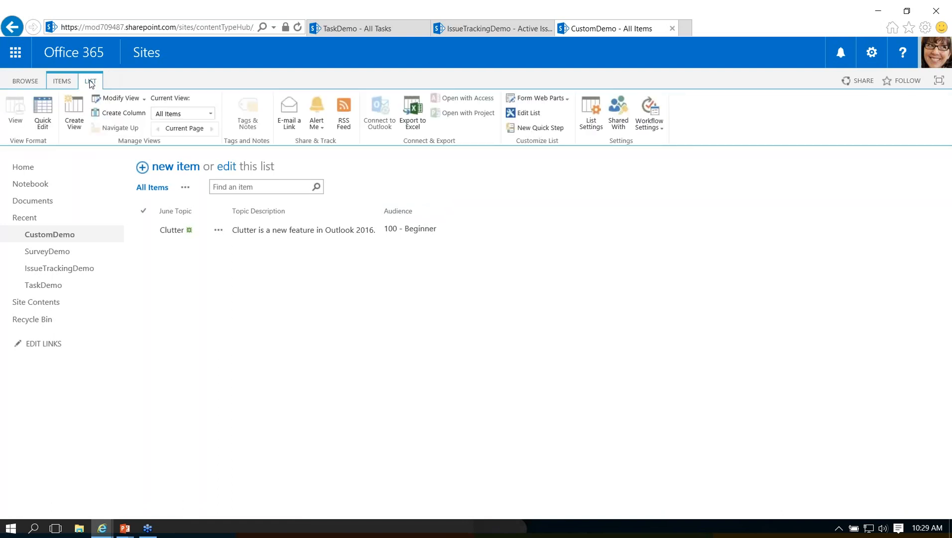
pyautogui.click(592, 122)
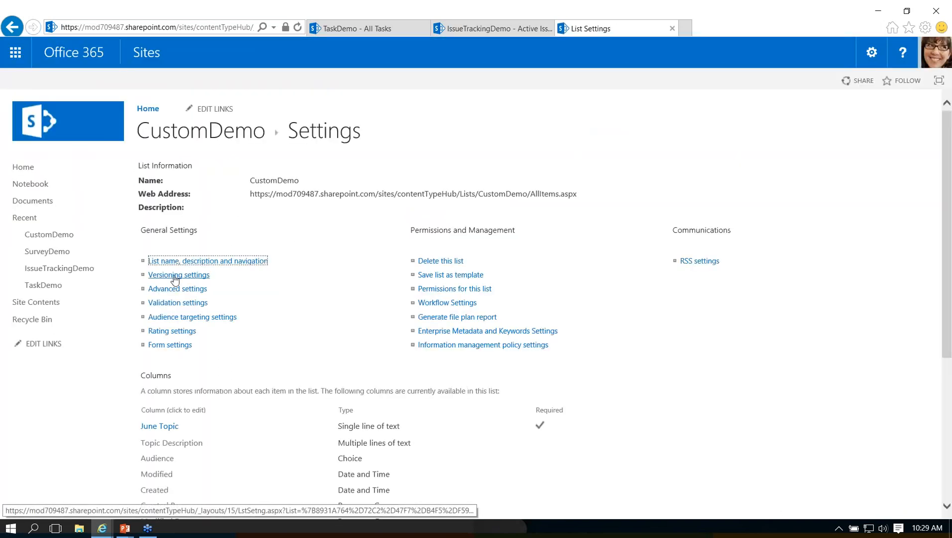
pyautogui.click(165, 290)
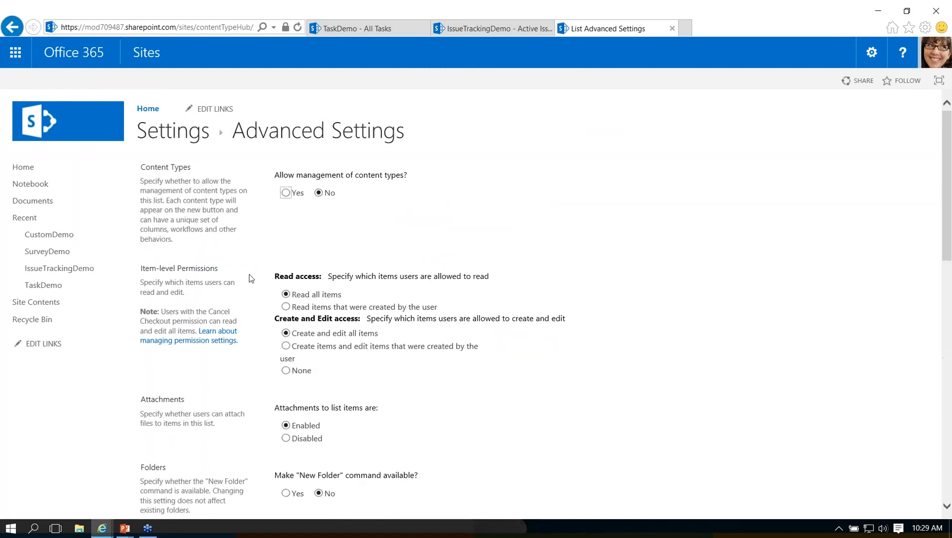
pyautogui.scroll(-5, 562, 376)
pyautogui.scroll(-7, 563, 377)
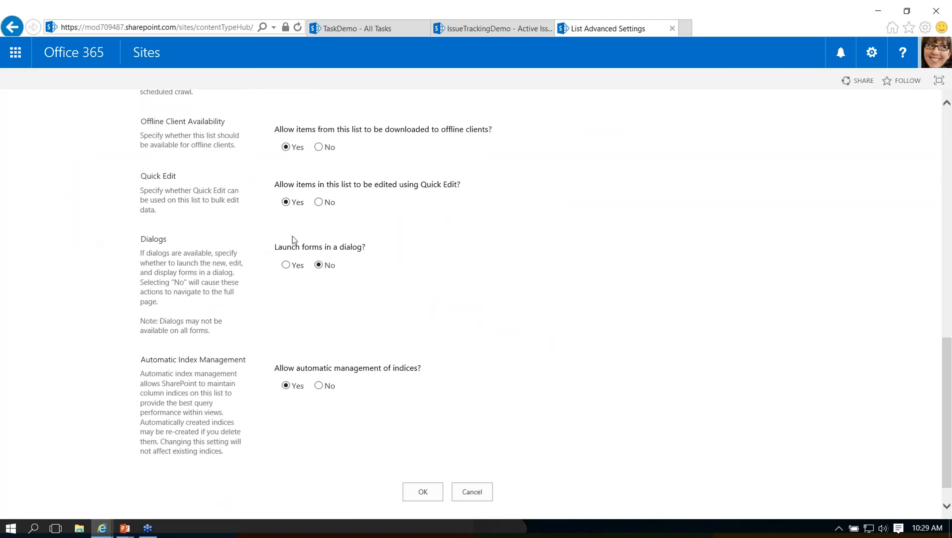
pyautogui.click(286, 265)
pyautogui.moveTo(213, 333); pyautogui.dragTo(140, 321)
pyautogui.click(418, 491)
# Return to the CustomDemo list, check how its new item form opens and cancel the form.
pyautogui.click(220, 143)
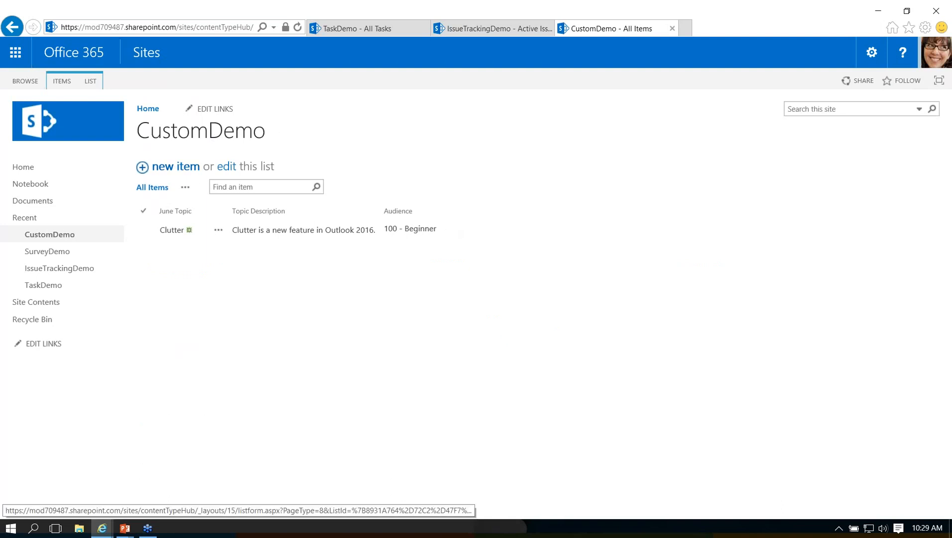
pyautogui.click(160, 169)
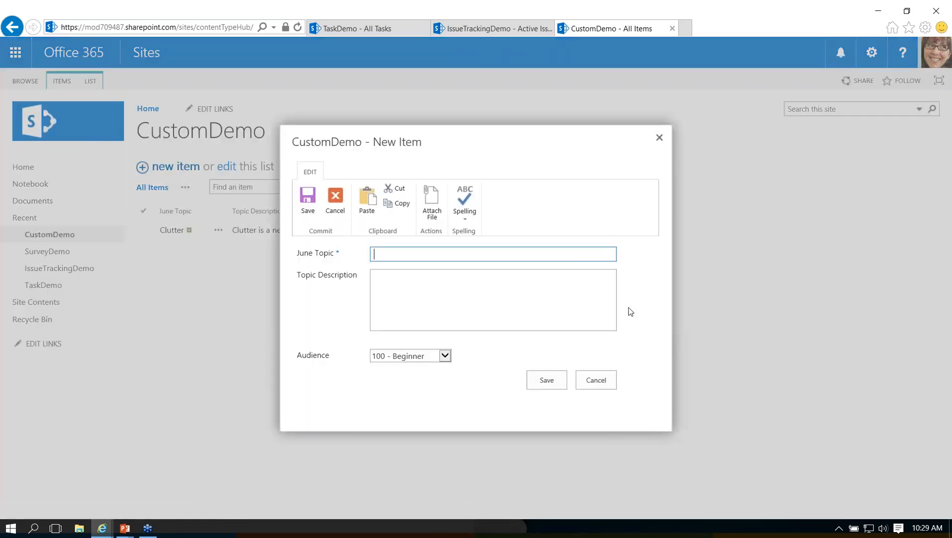
pyautogui.click(596, 379)
# Set the TaskDemo list's advanced settings to launch forms in a dialog and save the change.
pyautogui.click(371, 29)
pyautogui.click(91, 81)
pyautogui.click(625, 112)
pyautogui.click(178, 289)
pyautogui.scroll(-1, 373, 317)
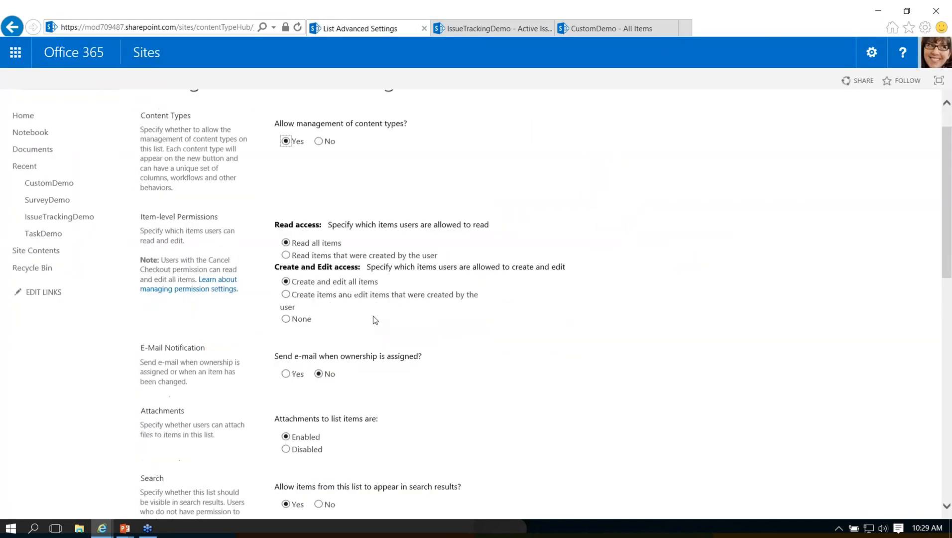
pyautogui.scroll(-10, 375, 319)
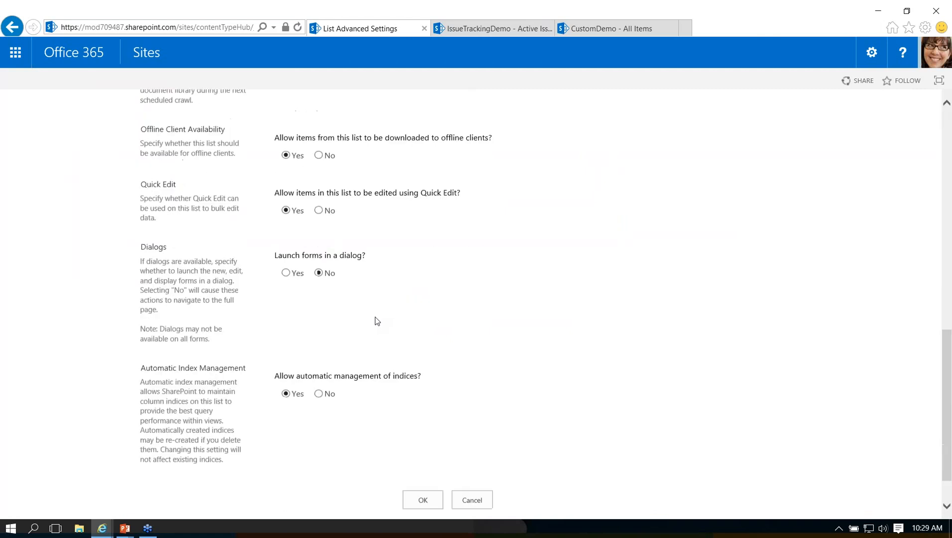
pyautogui.click(415, 481)
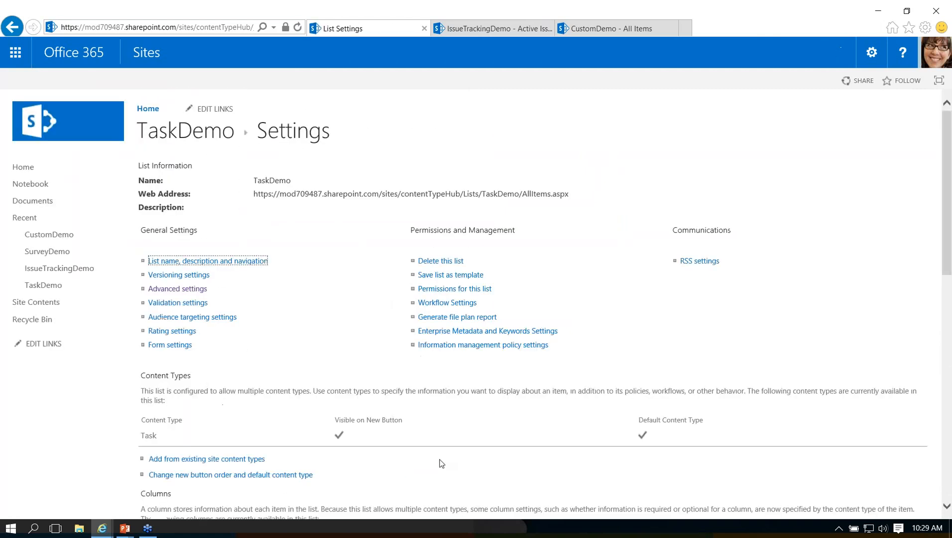
# Go back to the TaskDemo list, check how its new task form opens and cancel the form.
pyautogui.click(181, 132)
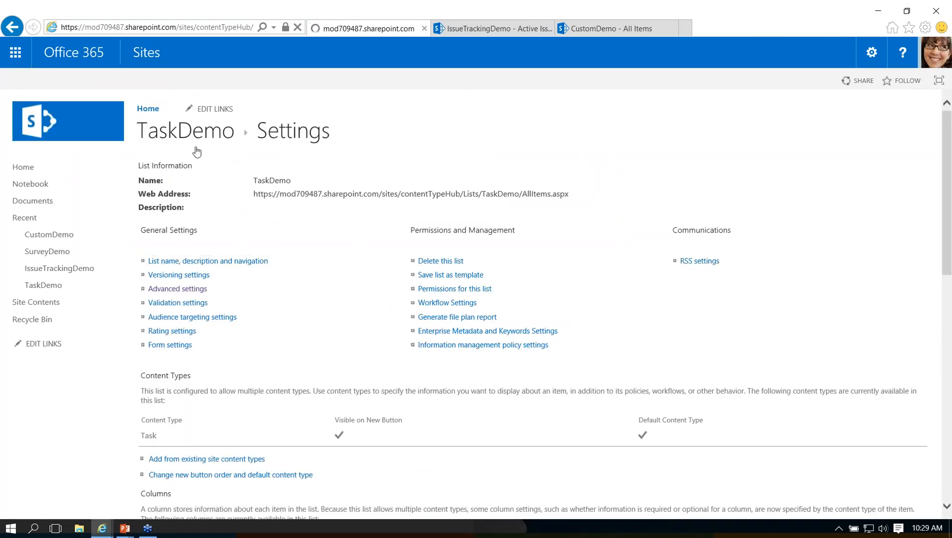
pyautogui.click(174, 268)
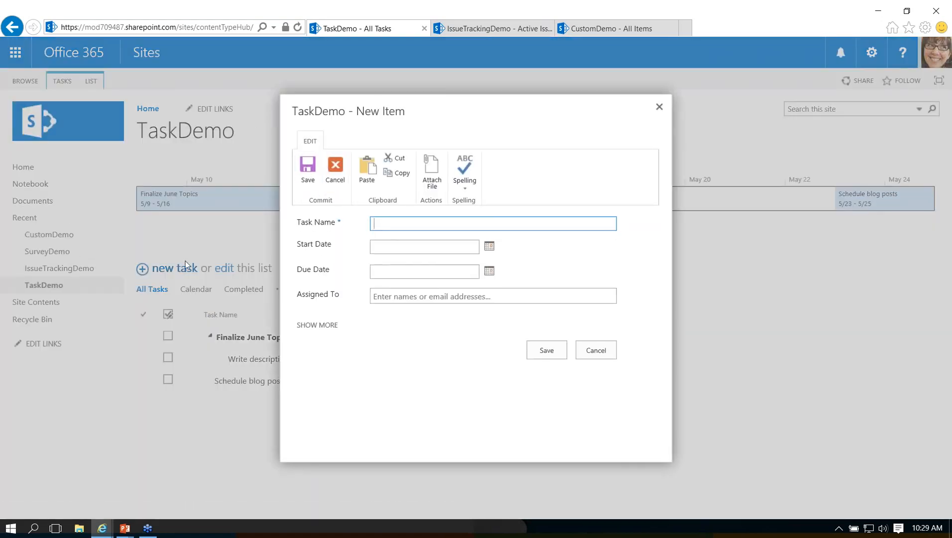
pyautogui.click(595, 349)
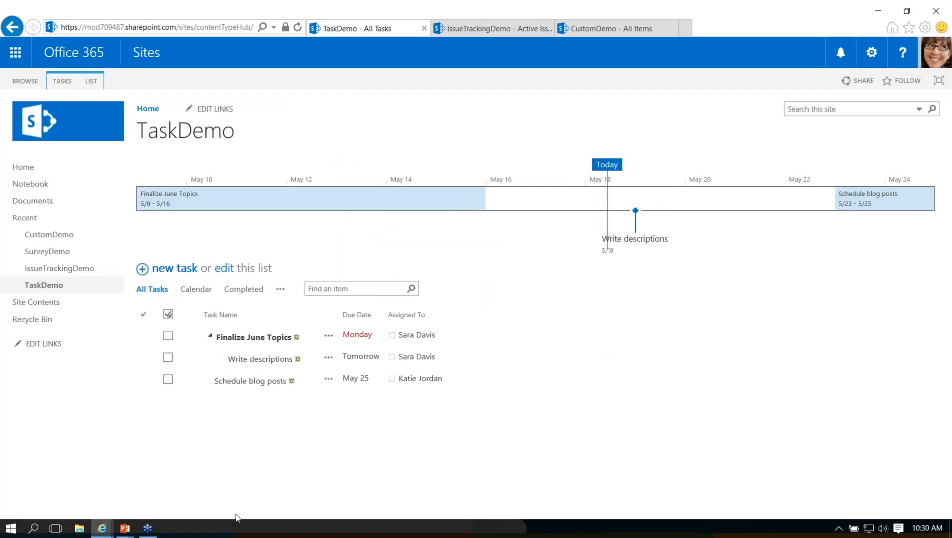
pyautogui.hotkey('alt', 'Tab')
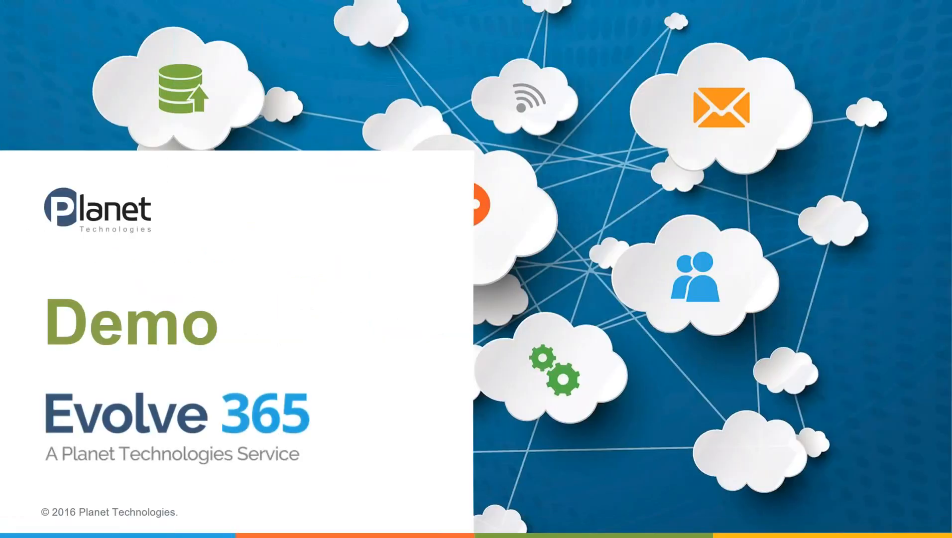
pyautogui.press('Right')
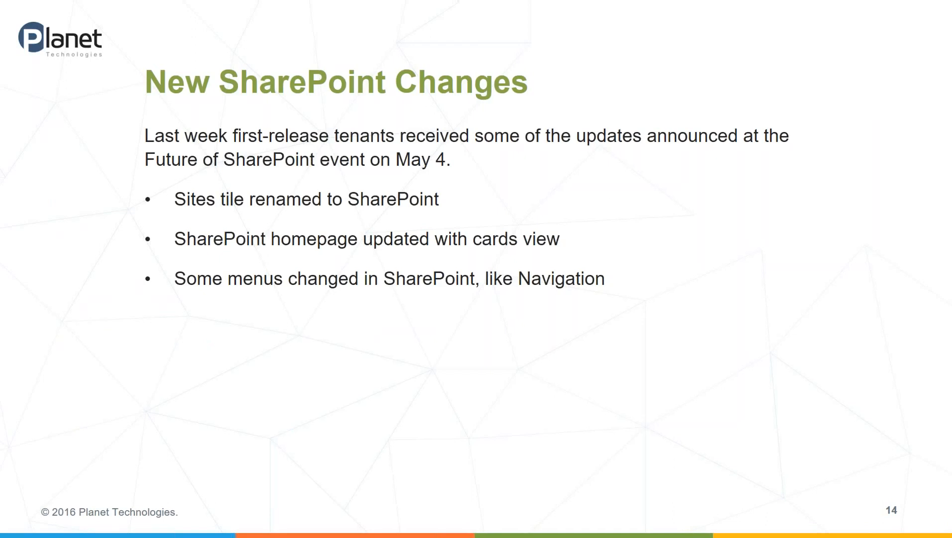
pyautogui.press('Right')
pyautogui.press('Right')
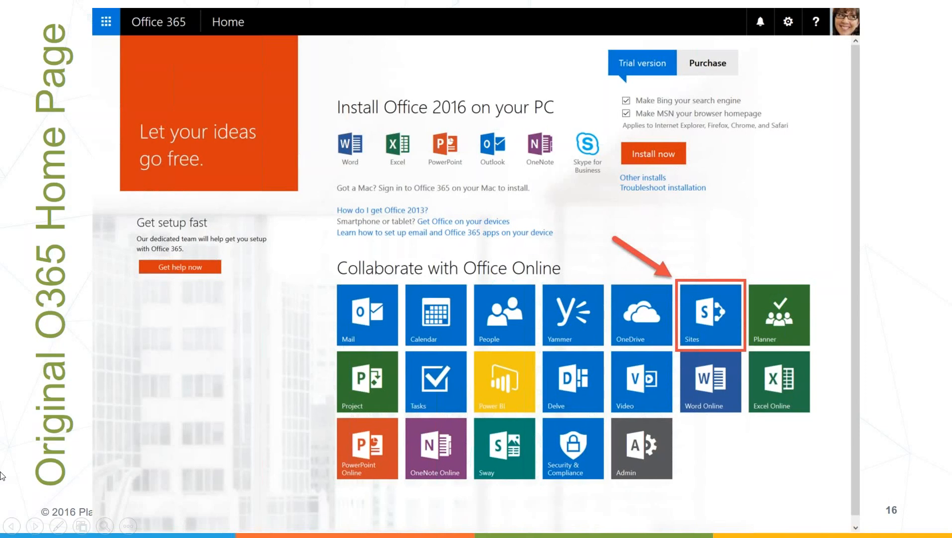
pyautogui.press('Right')
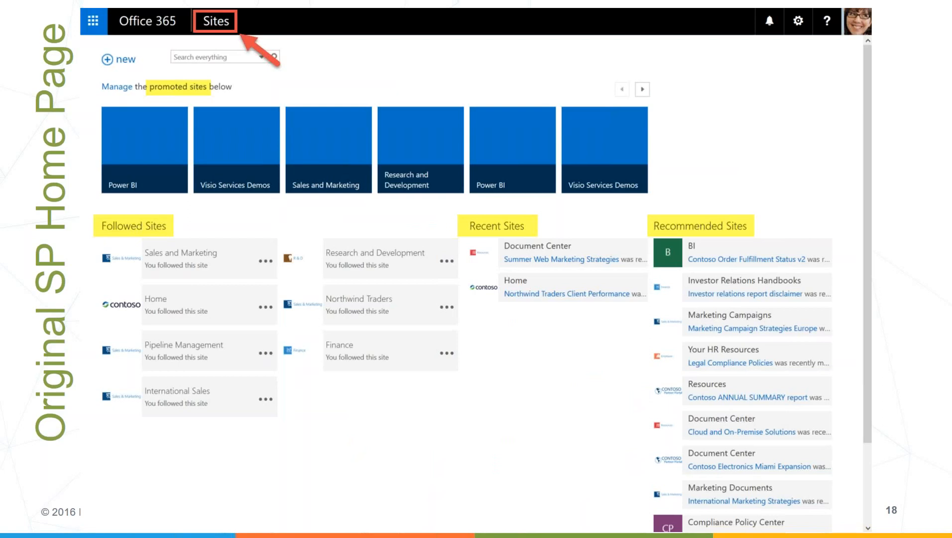
pyautogui.press('Right')
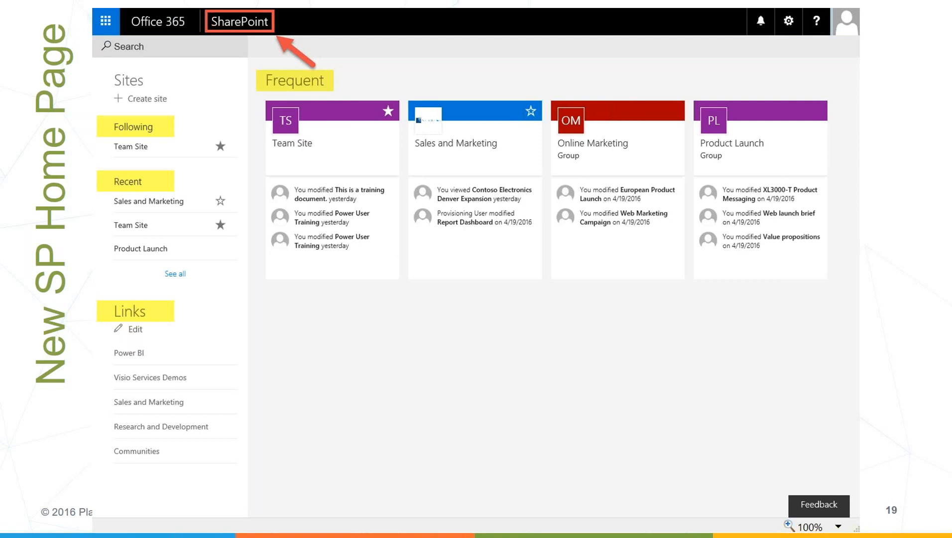
pyautogui.press('Right')
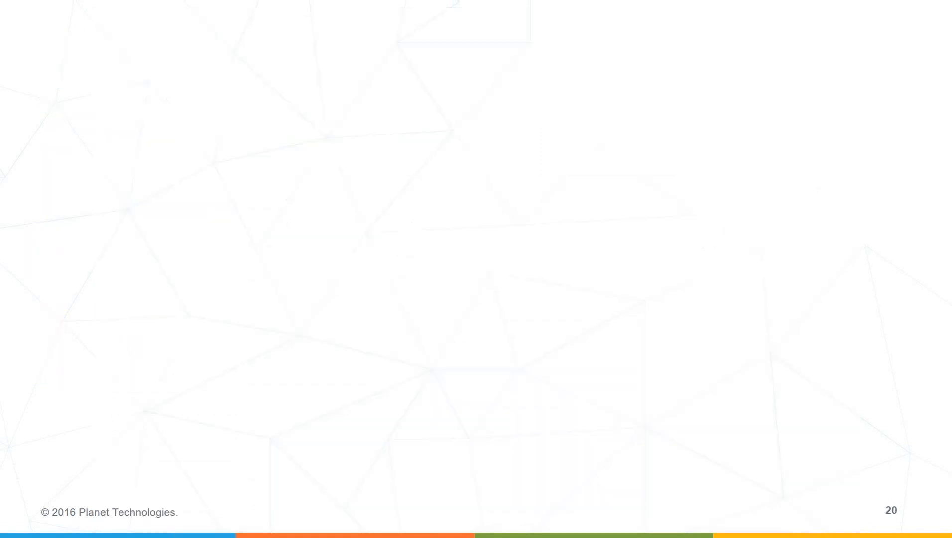
pyautogui.hotkey('alt', 'Tab')
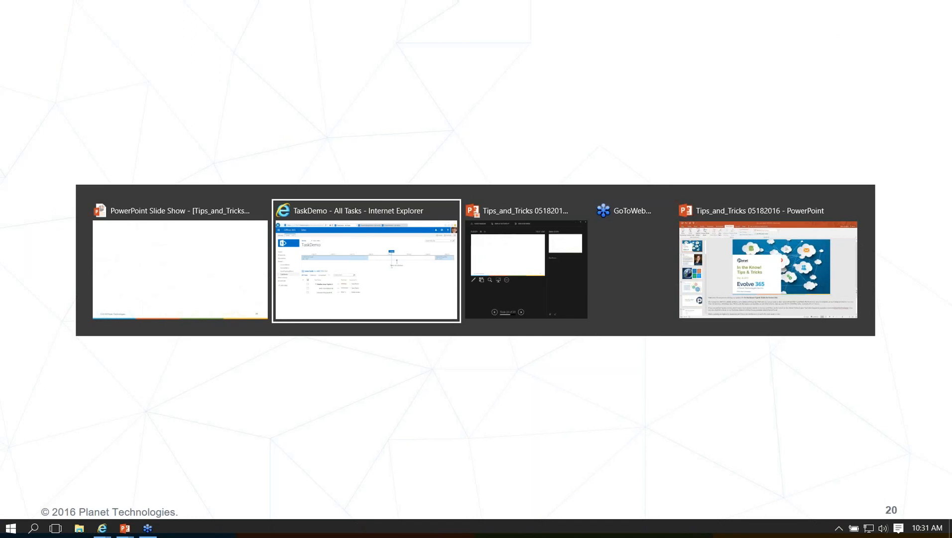